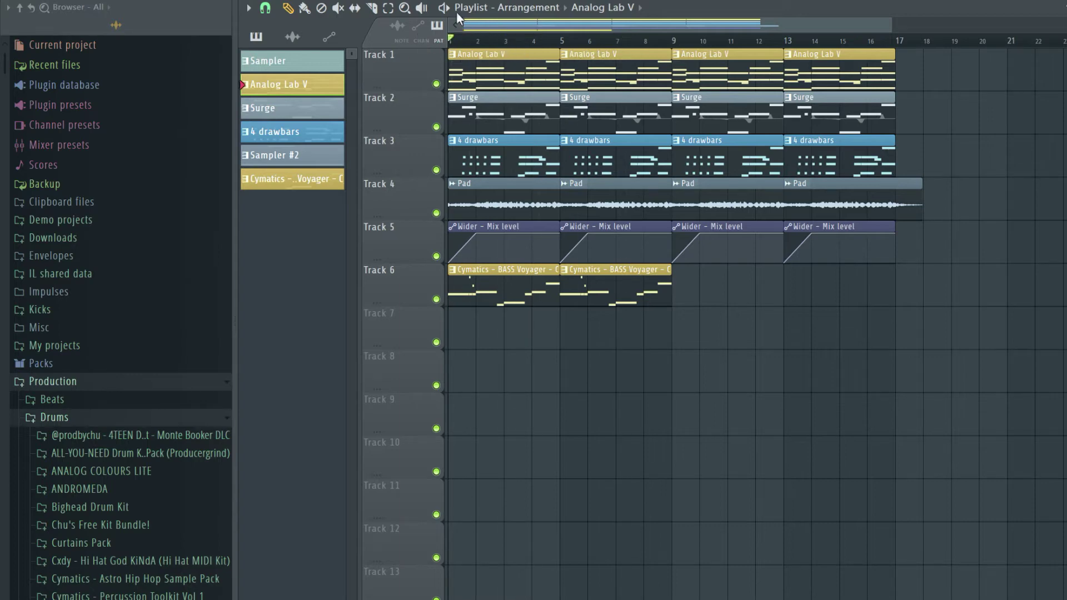
- Play back the full playlist arrangement
click(452, 10)
click(446, 9)
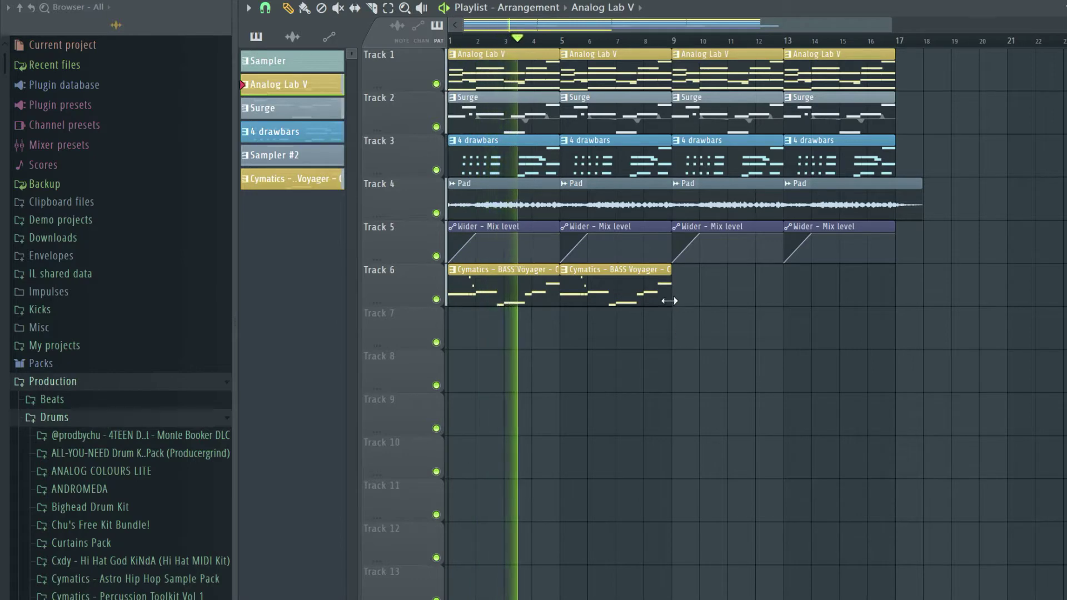
scroll(639, 336, up, 2)
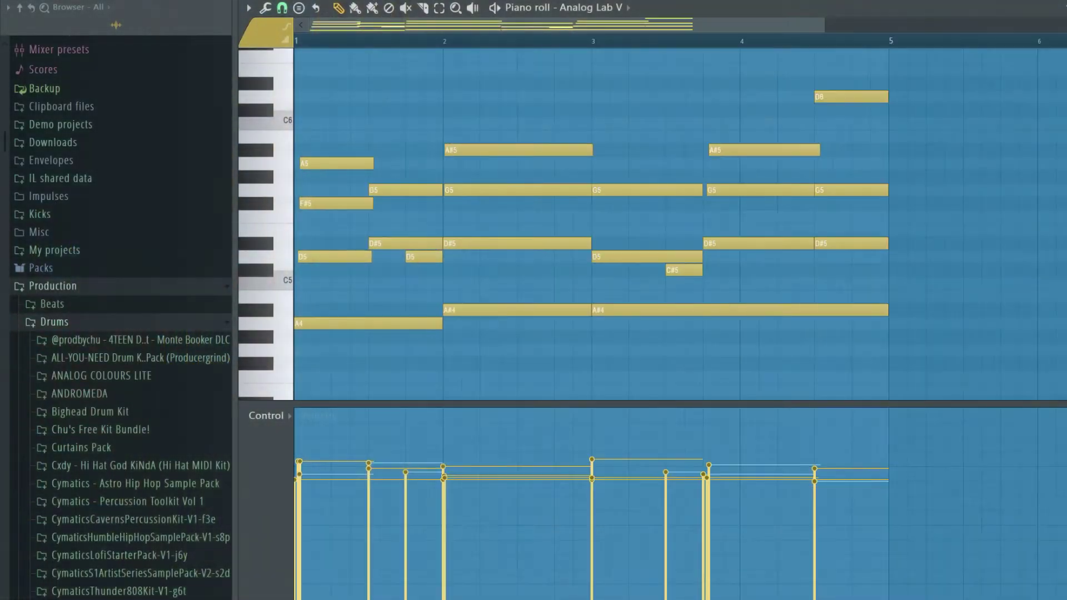
- Open the Analog Lab V chord pattern in the piano roll and play it back
key(F6)
click(480, 199)
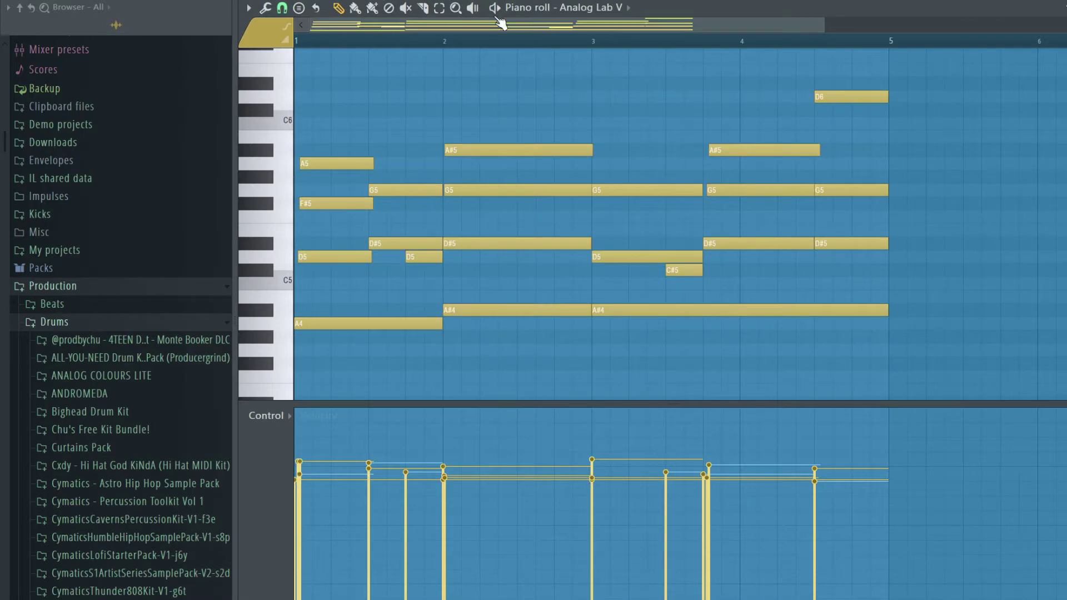
click(500, 9)
key(space)
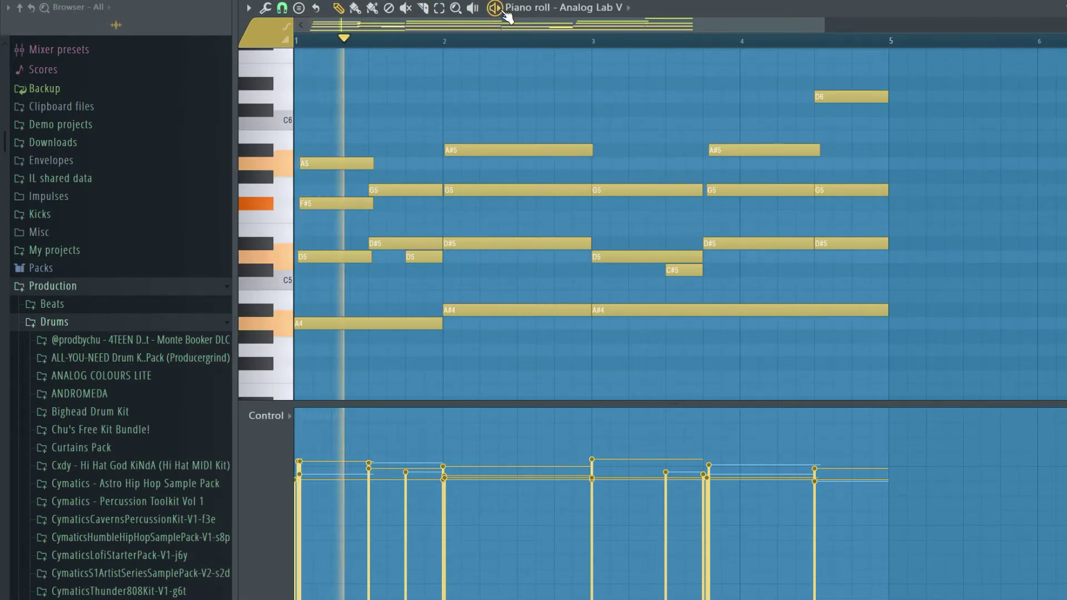
drag(536, 21, 653, 34)
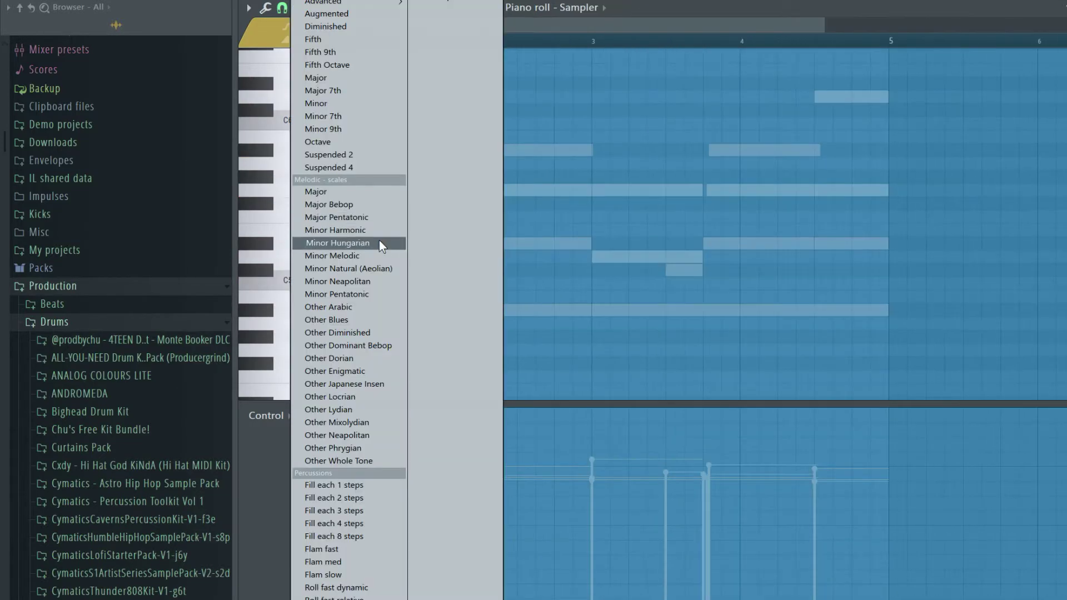
- Stamp a Minor Hungarian scale into the Sampler's piano roll at bar 1 and stretch its notes across four bars
click(380, 243)
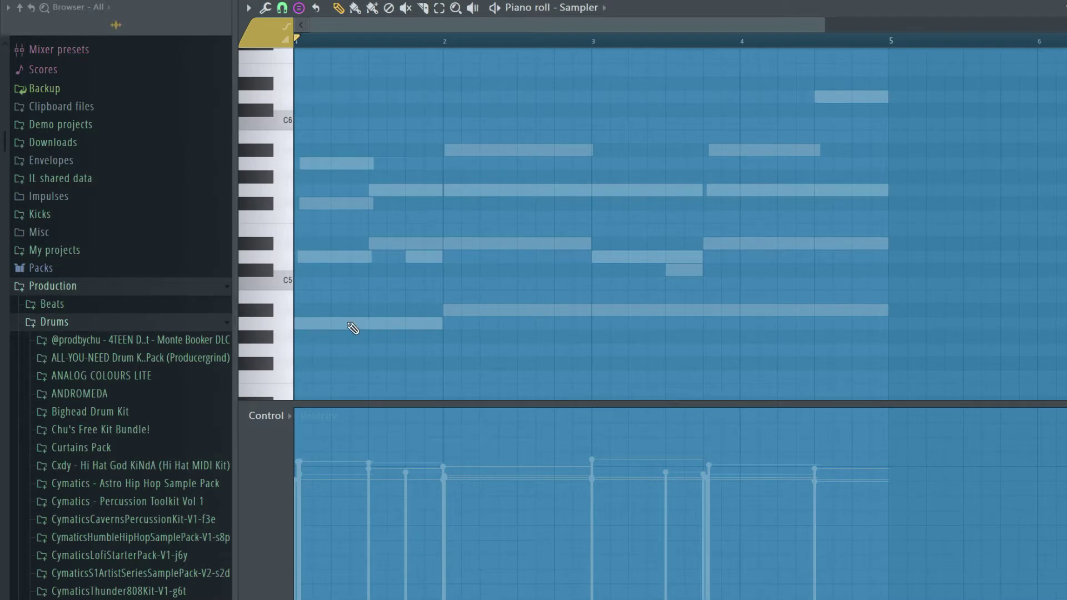
scroll(443, 295, down, 1)
scroll(397, 313, up, 1)
scroll(383, 266, down, 1)
click(299, 9)
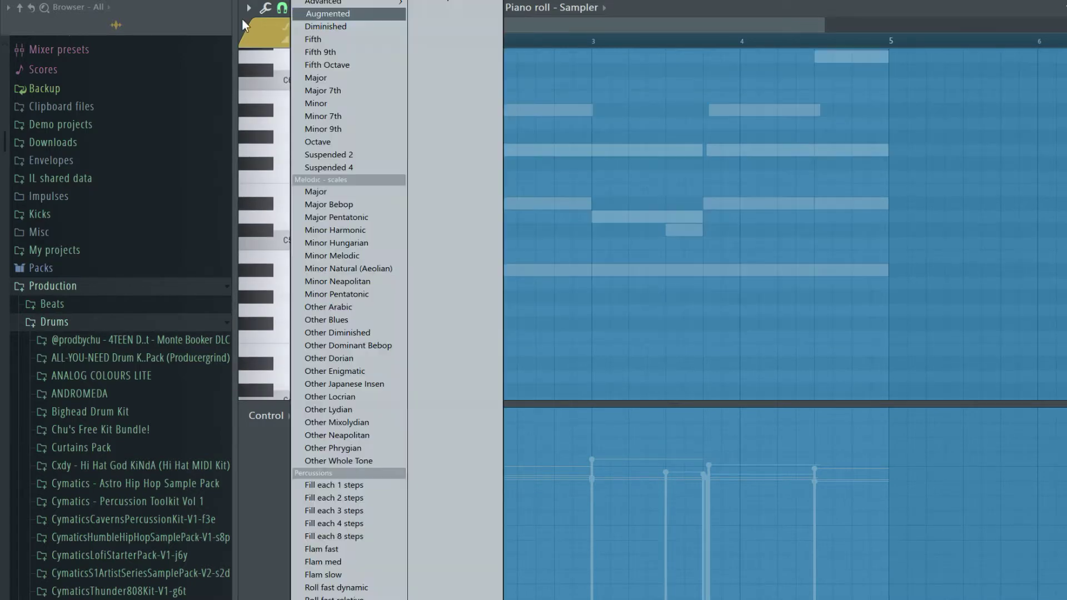
click(269, 20)
click(300, 8)
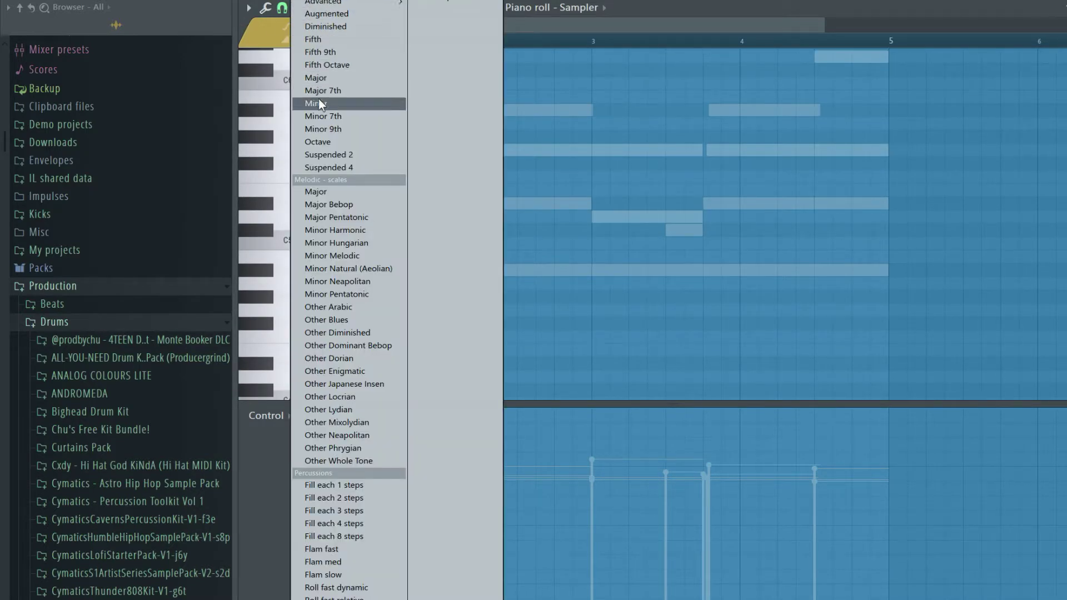
click(375, 243)
drag(409, 286, 310, 287)
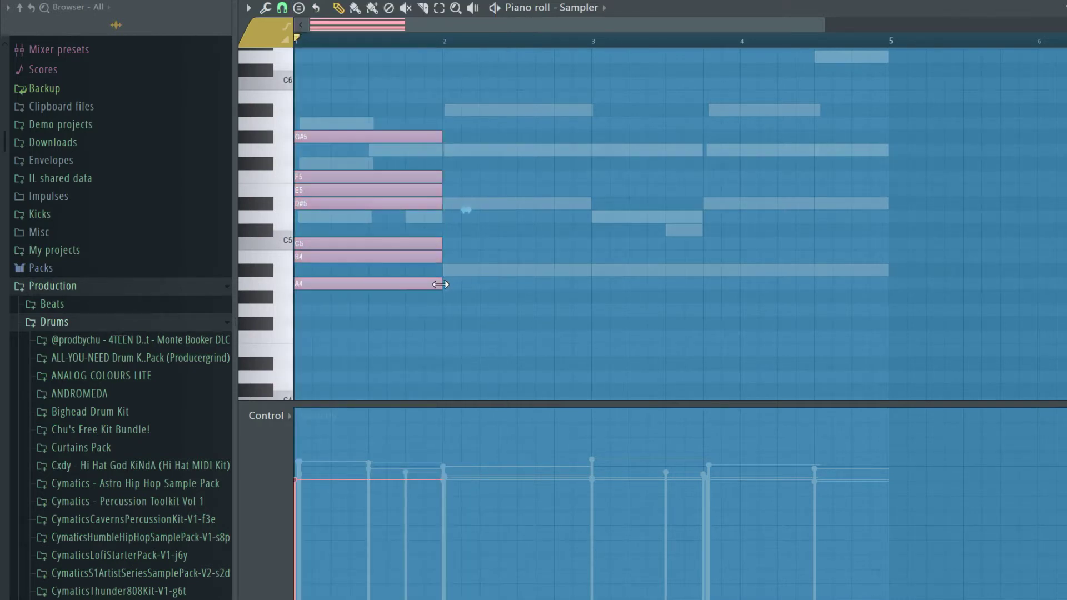
drag(443, 284, 685, 284)
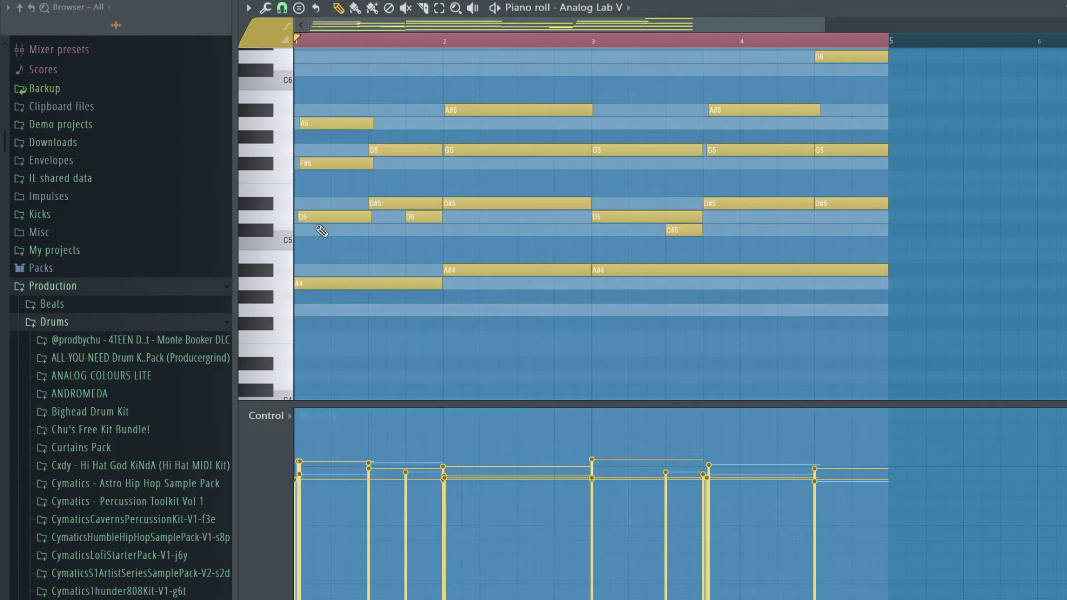
- Try a B4 note and a trial edit in the opening Analog Lab V chords, removing the note and undoing the edit
click(297, 256)
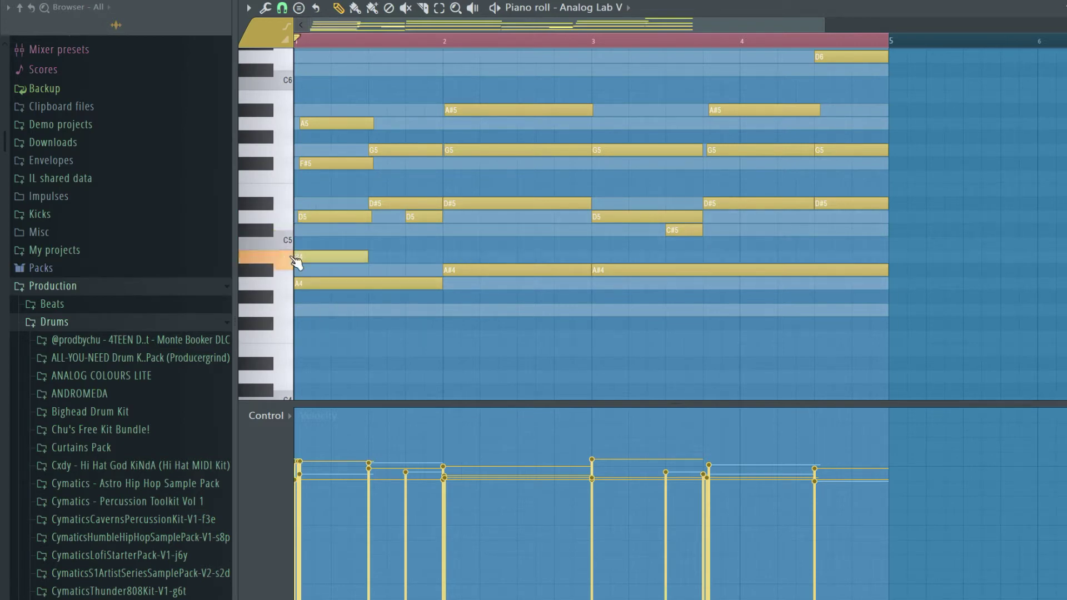
right_click(300, 258)
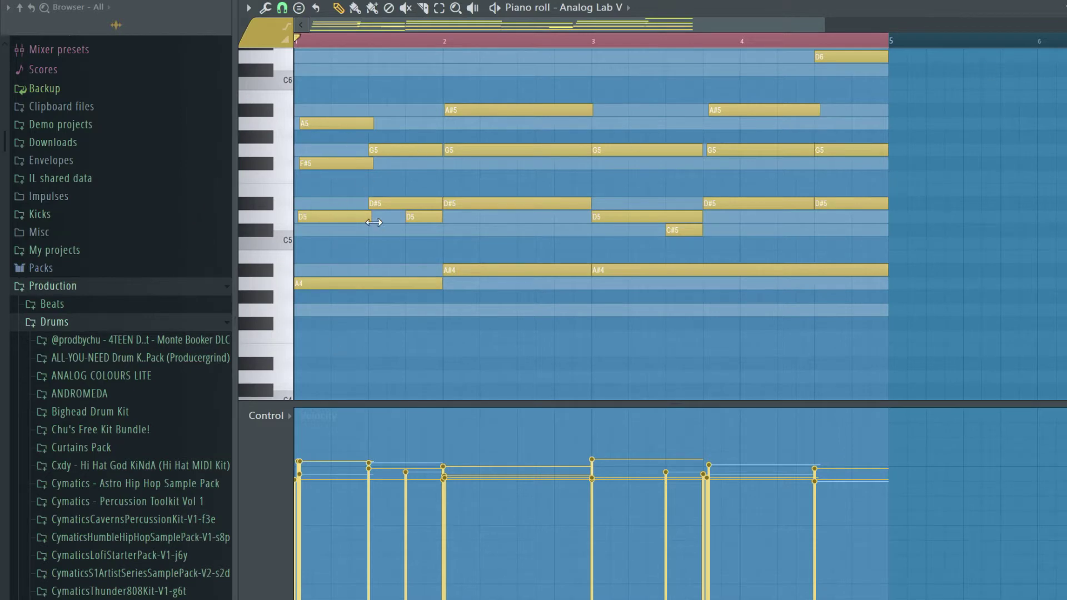
scroll(338, 162, up, 2)
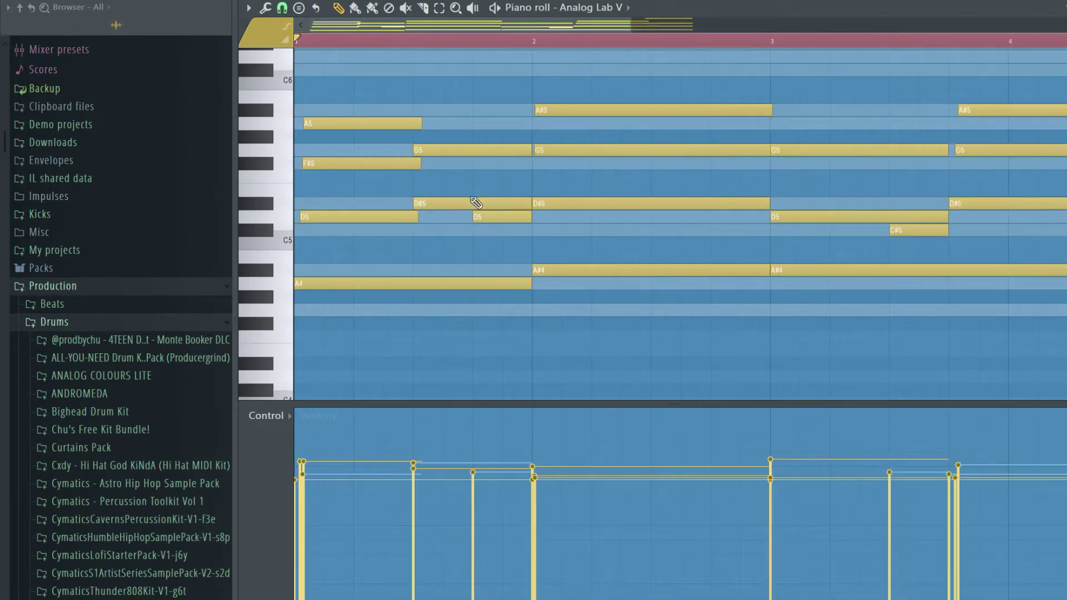
click(457, 201)
drag(423, 182, 429, 103)
key(ctrl+z)
- Try extra A#5 notes above the Analog Lab V chords, including one over the last chord
drag(551, 22, 411, 39)
click(398, 218)
click(424, 111)
right_click(461, 112)
mouse_move(948, 41)
mouse_down()
mouse_move(1065, 64)
mouse_move(589, 65)
mouse_up()
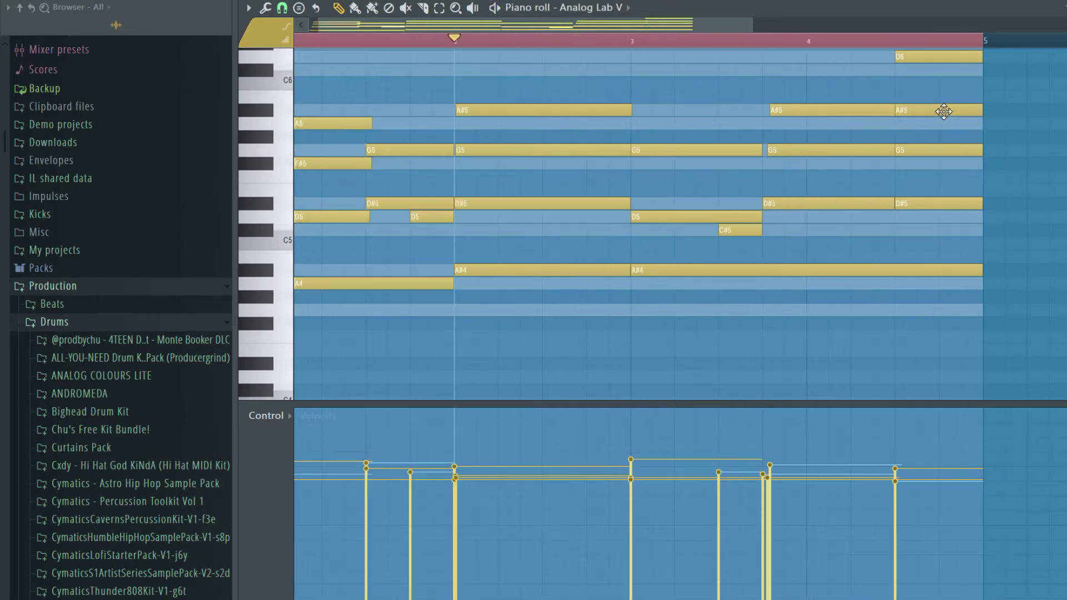
click(944, 112)
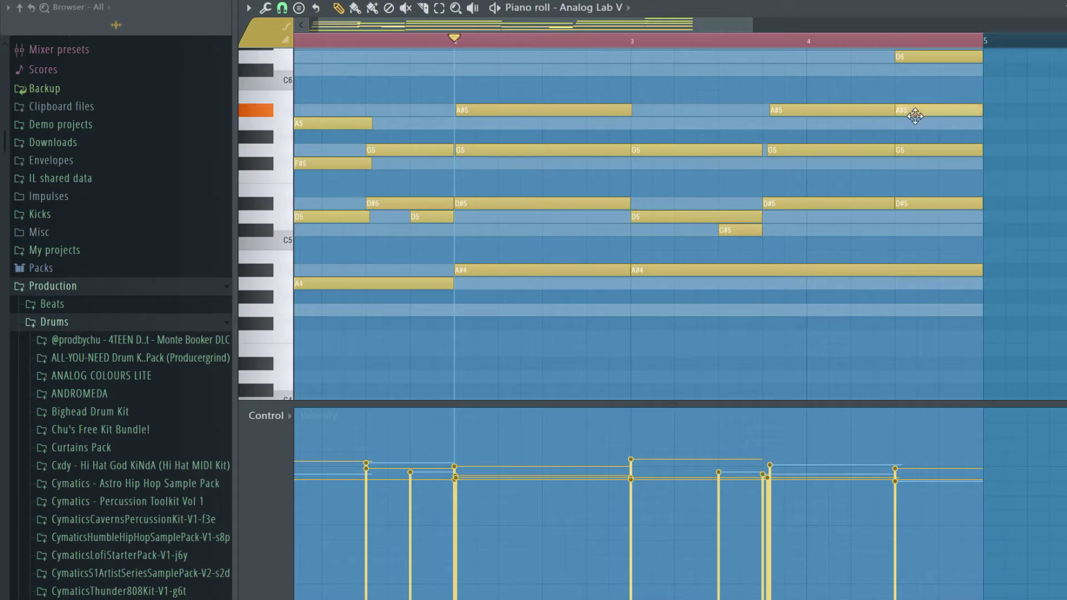
- Open the mixer and inspect the Fruity Reeverb 2 settings on Insert 2
key(F9)
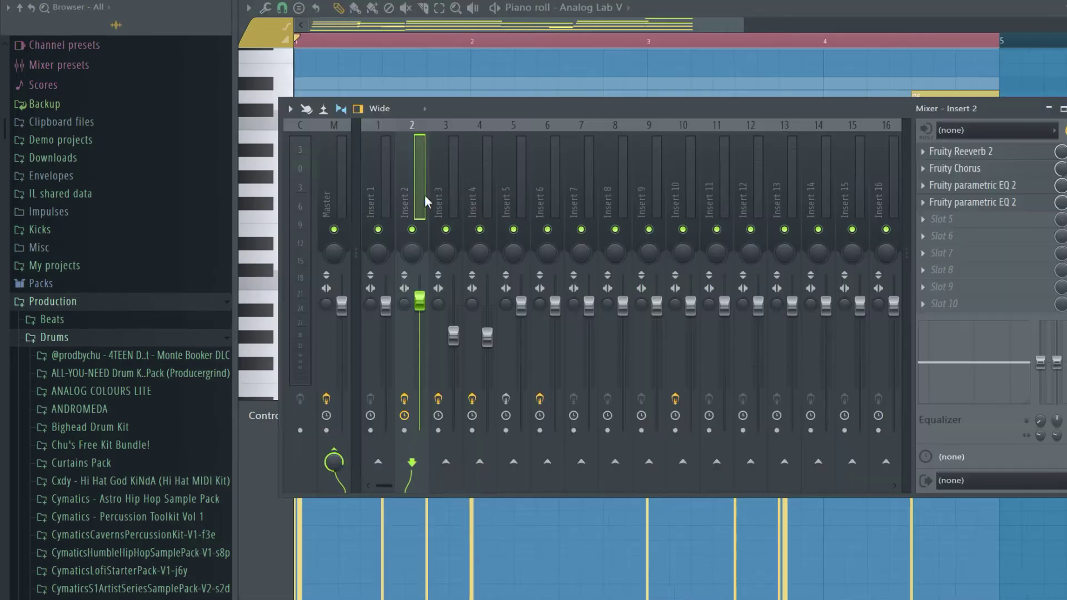
click(978, 155)
drag(821, 111, 740, 107)
click(884, 148)
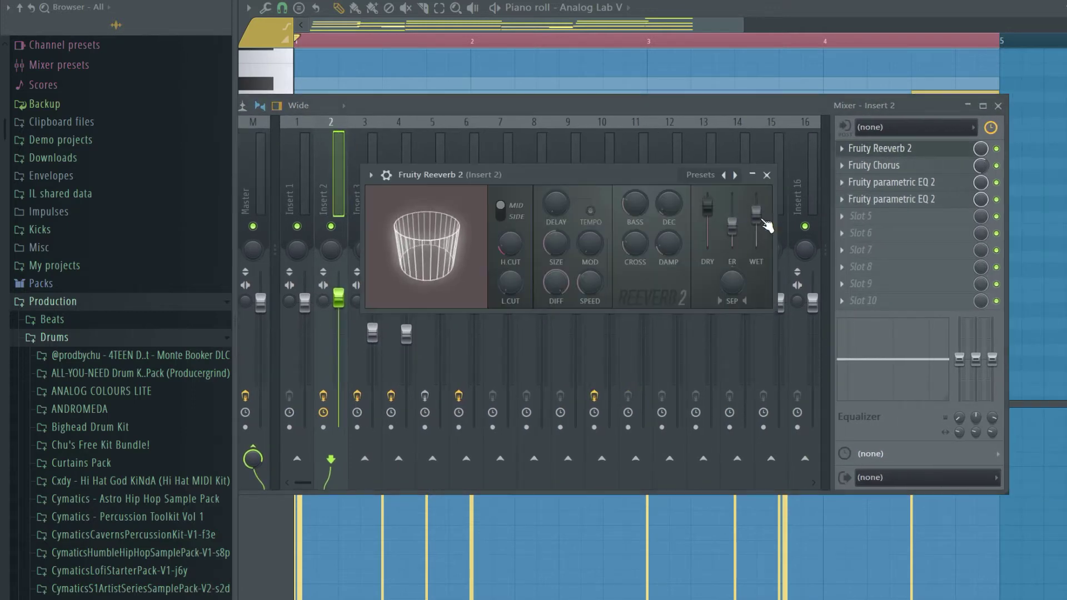
click(767, 175)
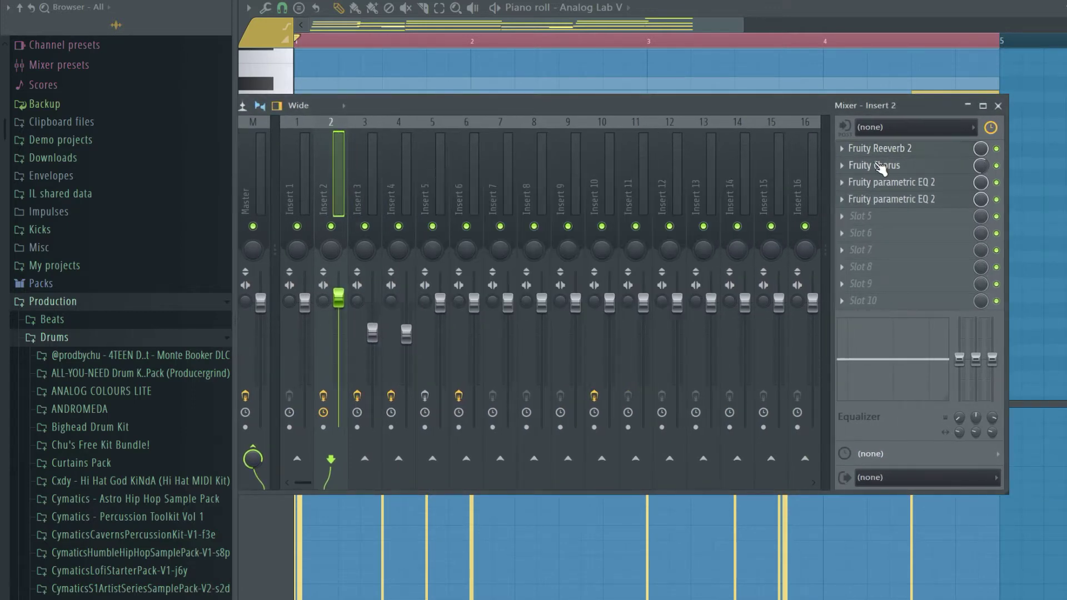
- Examine the Fruity Chorus and both Fruity parametric EQ 2 effects on mixer Insert 2
click(884, 165)
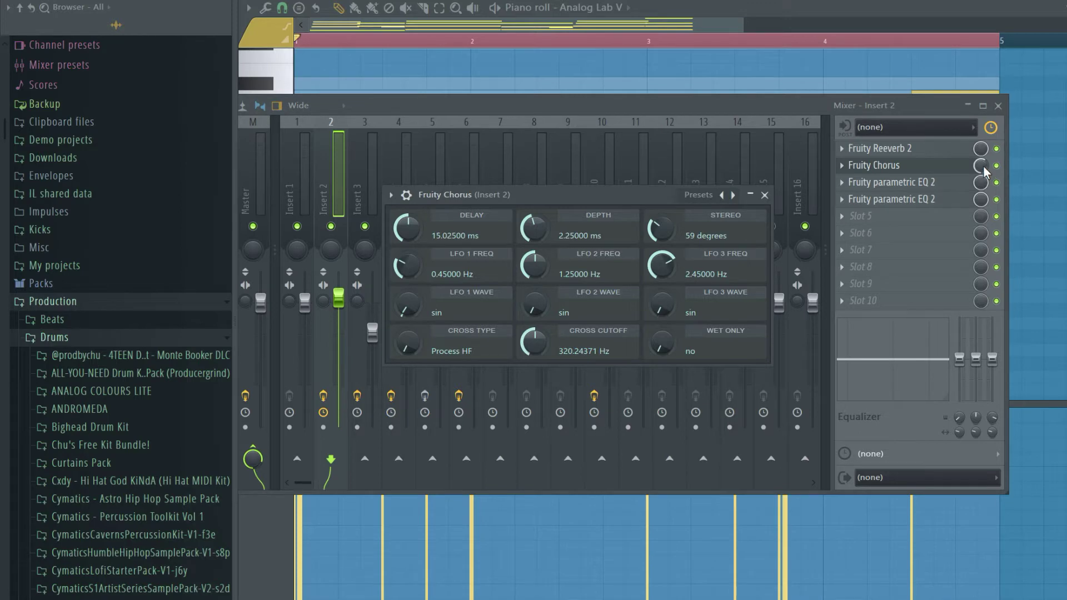
click(889, 182)
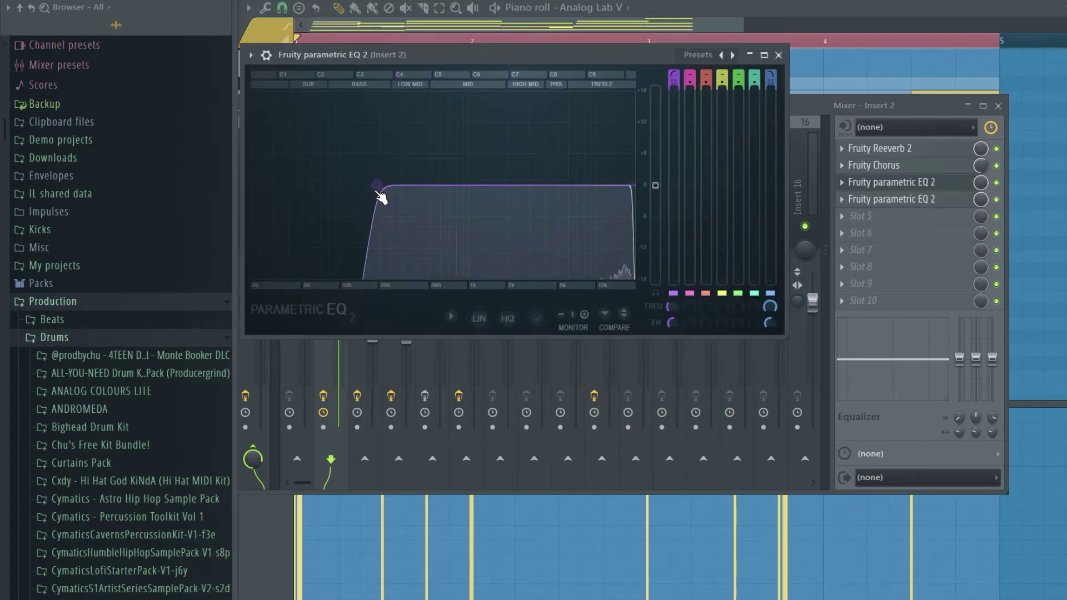
scroll(378, 189, down, 2)
click(779, 55)
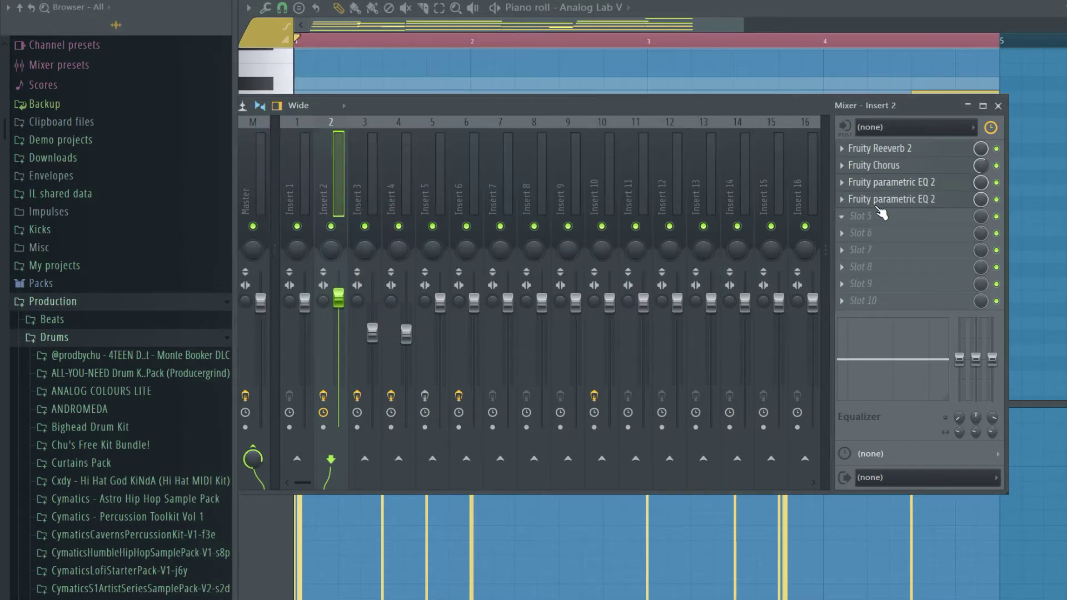
click(886, 200)
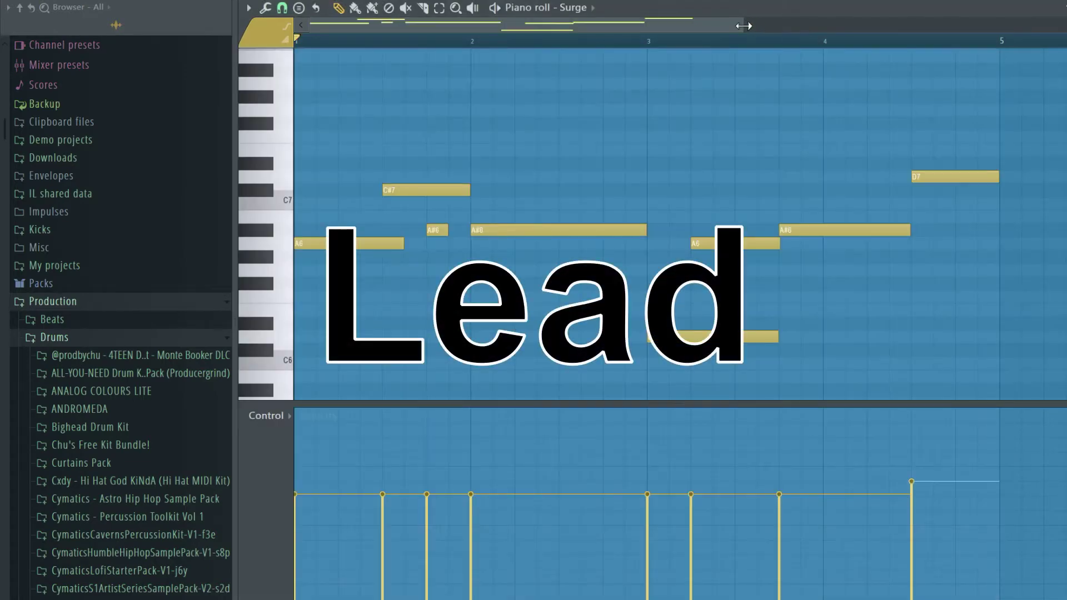
- Open Surge from the channel rack to view its Sine Lead patch, and play the lead pattern
drag(744, 26, 733, 52)
key(F6)
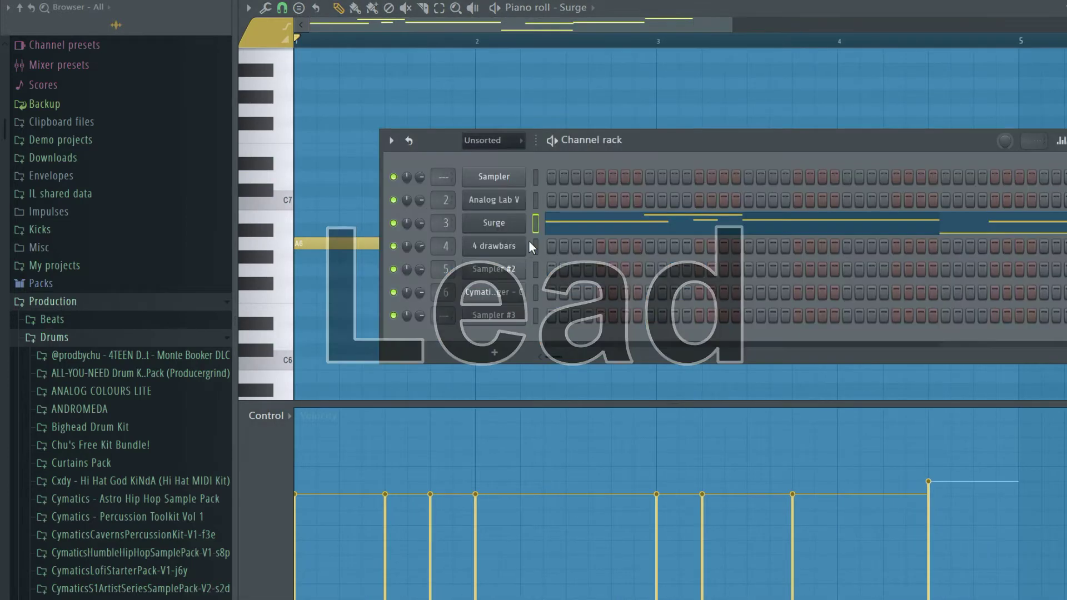
click(492, 226)
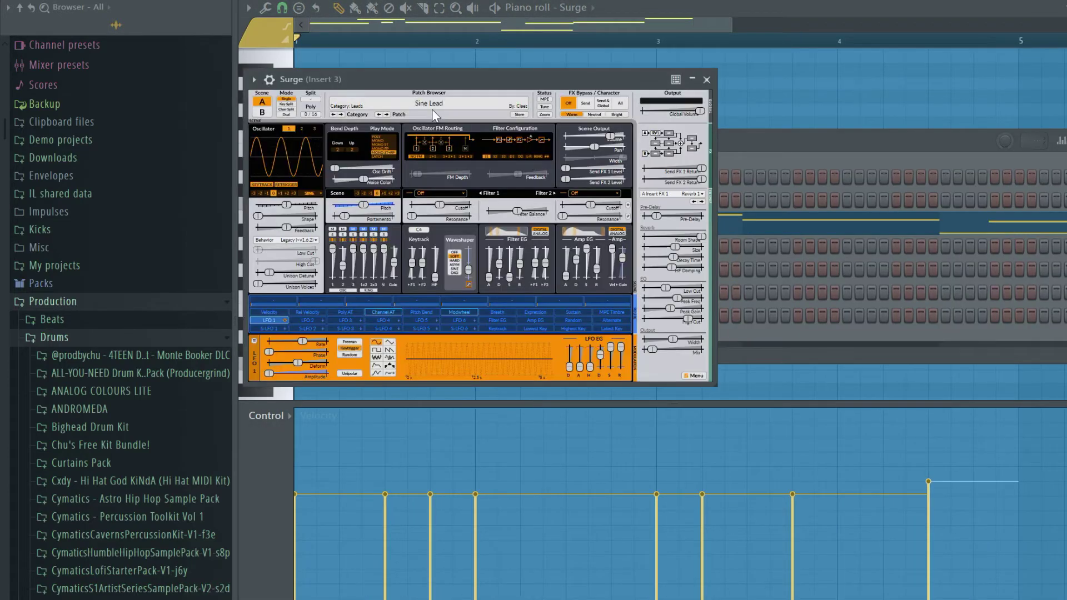
click(469, 109)
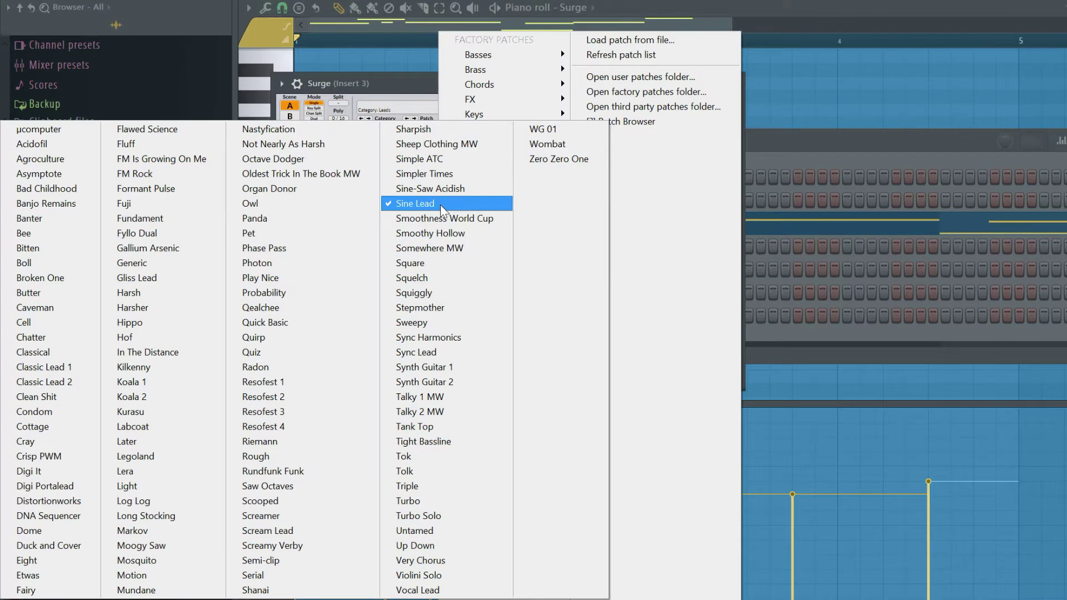
key(Escape)
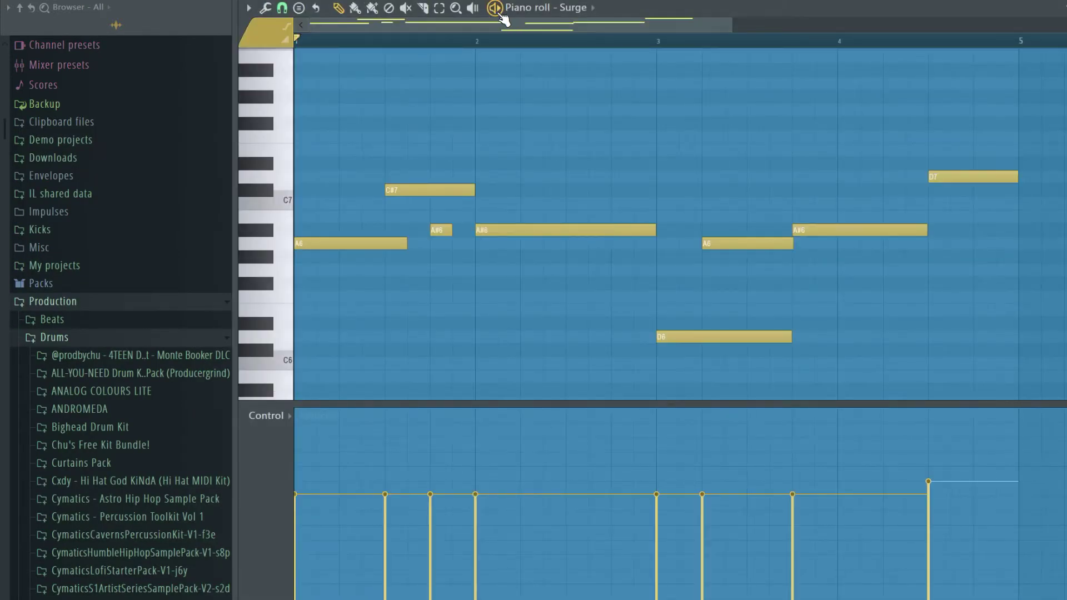
key(space)
drag(620, 27, 765, 52)
- Try the top notes of the Analog Lab V chords in the Surge pattern, raised one octave against the lead melody
key(F7)
click(317, 86)
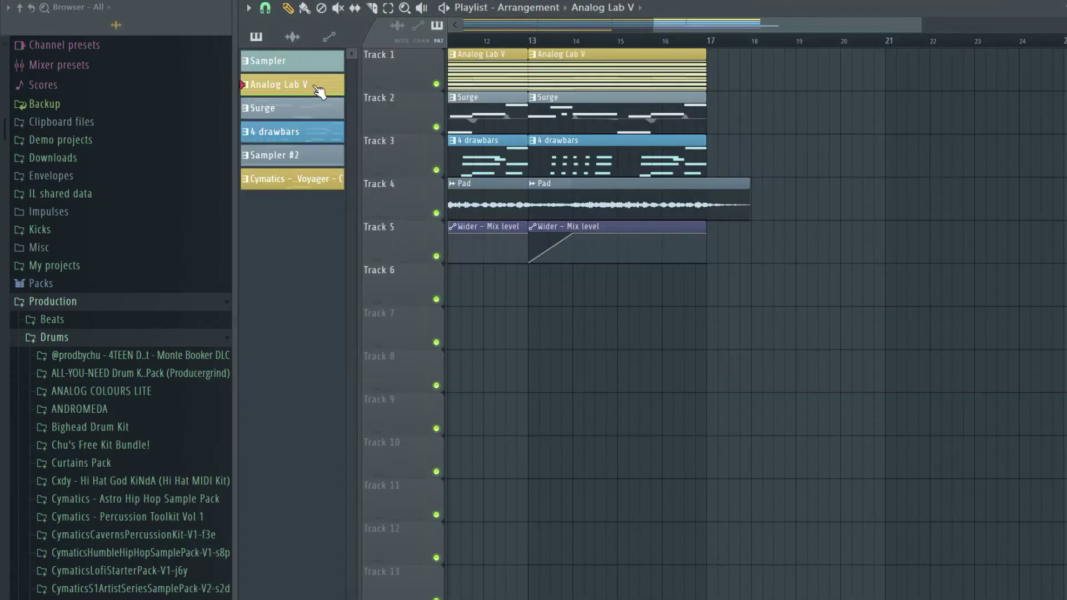
key(F7)
key(F6)
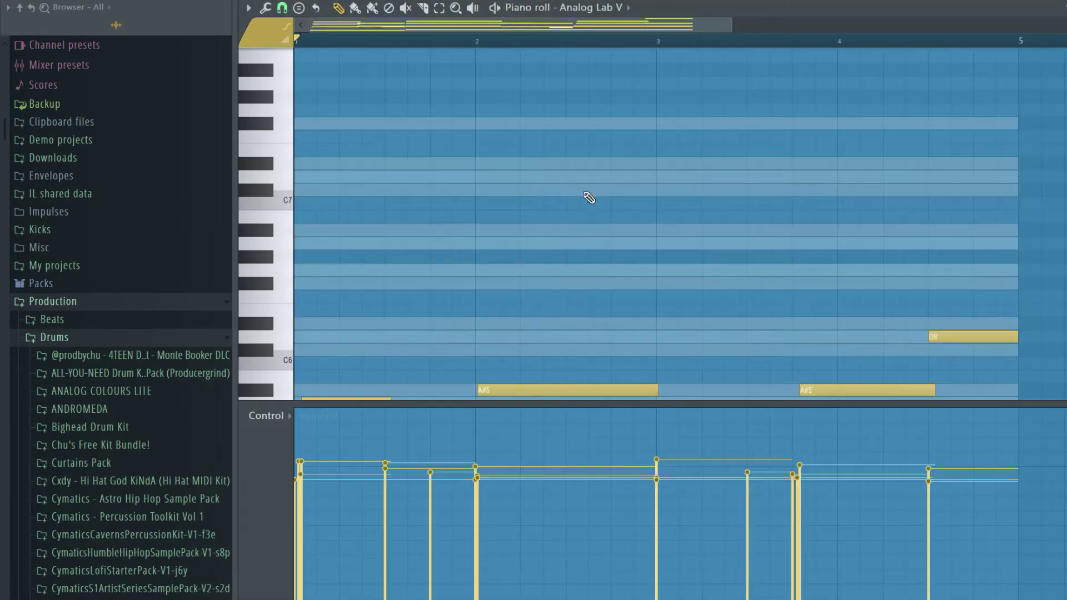
click(587, 197)
scroll(424, 214, down, 2)
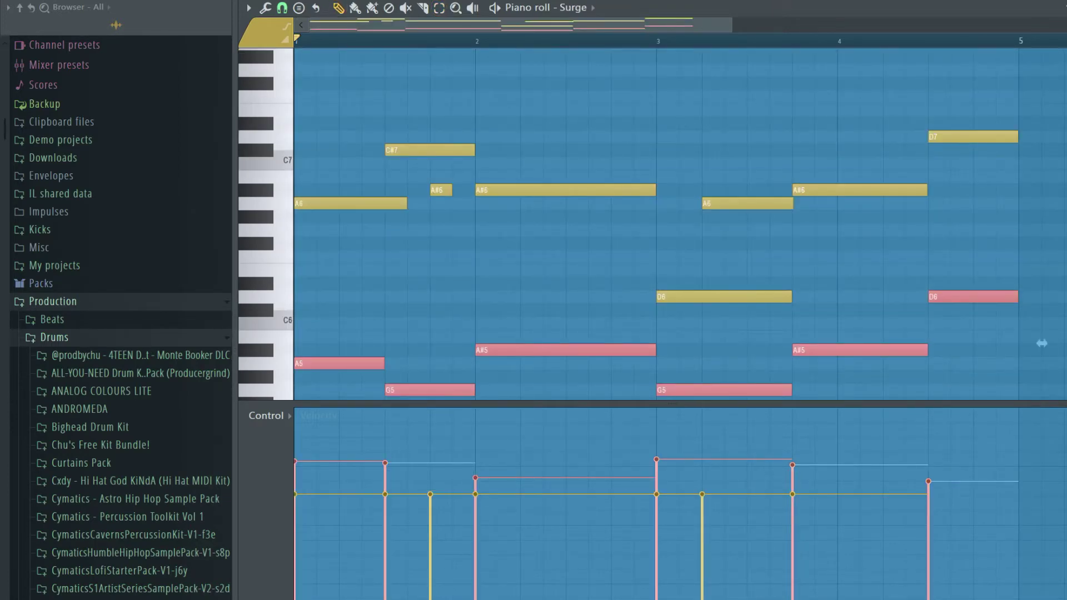
key(ctrl+Up)
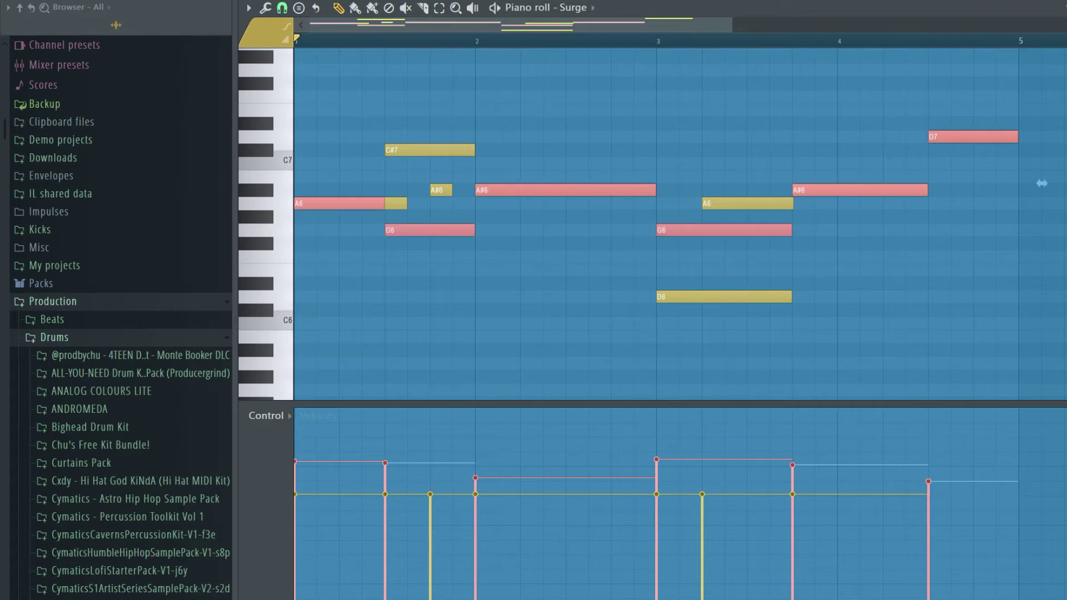
key(Delete)
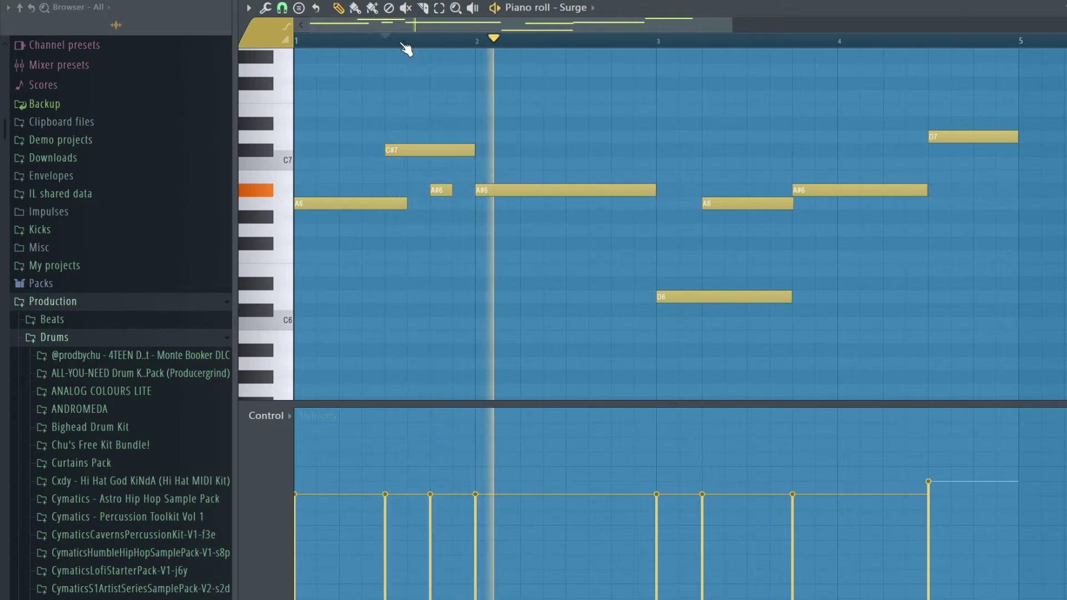
- Display the Surge lead's channel pitch automation in the piano roll's control lane and examine its pitch bends around bar 3
click(266, 415)
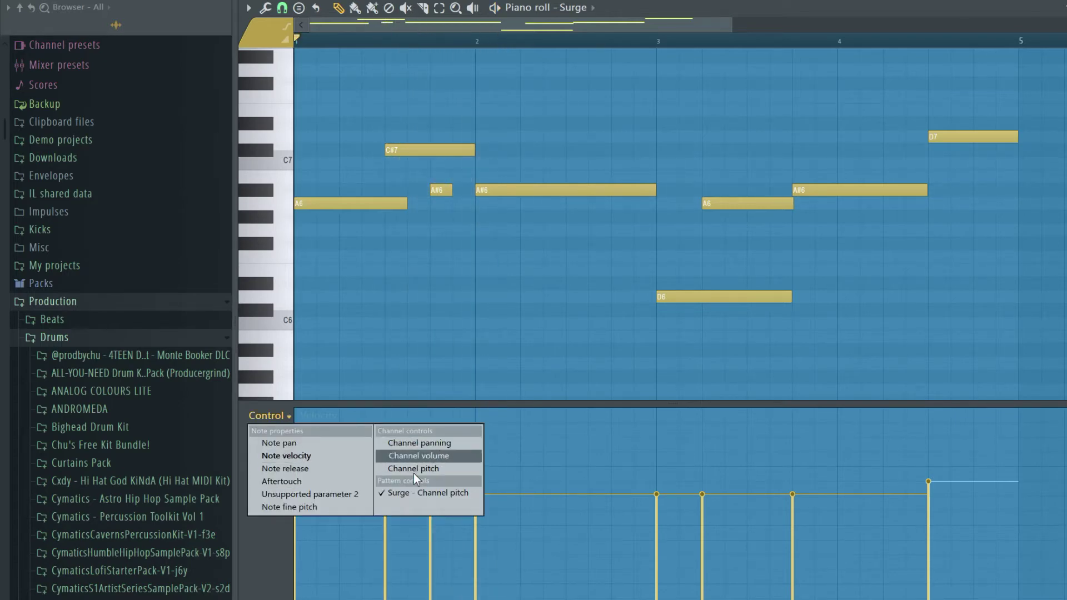
click(445, 468)
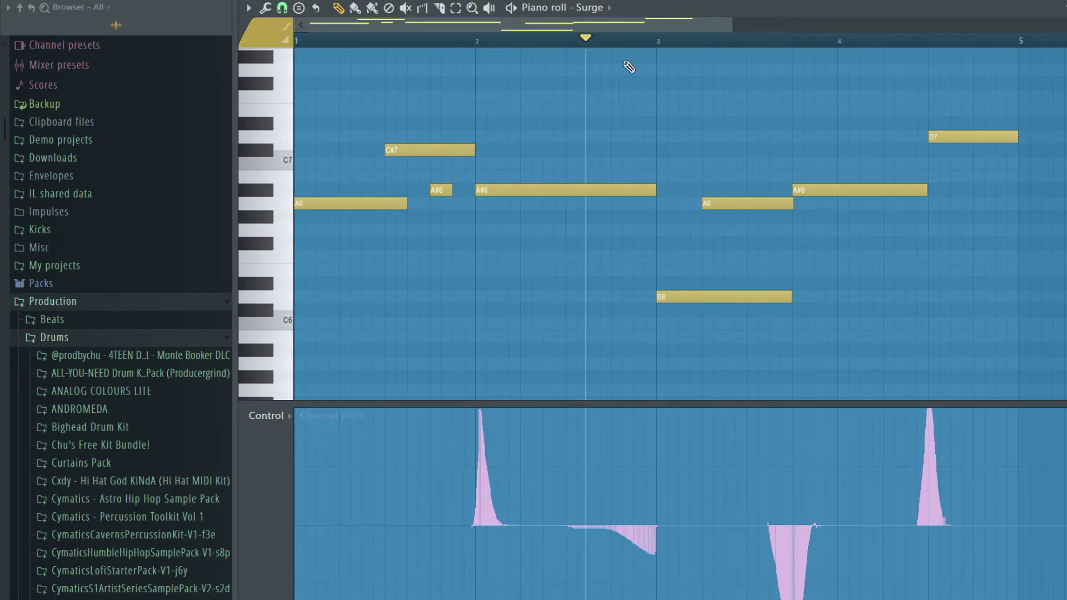
mouse_move(656, 44)
mouse_down()
mouse_move(558, 67)
mouse_move(657, 86)
mouse_up()
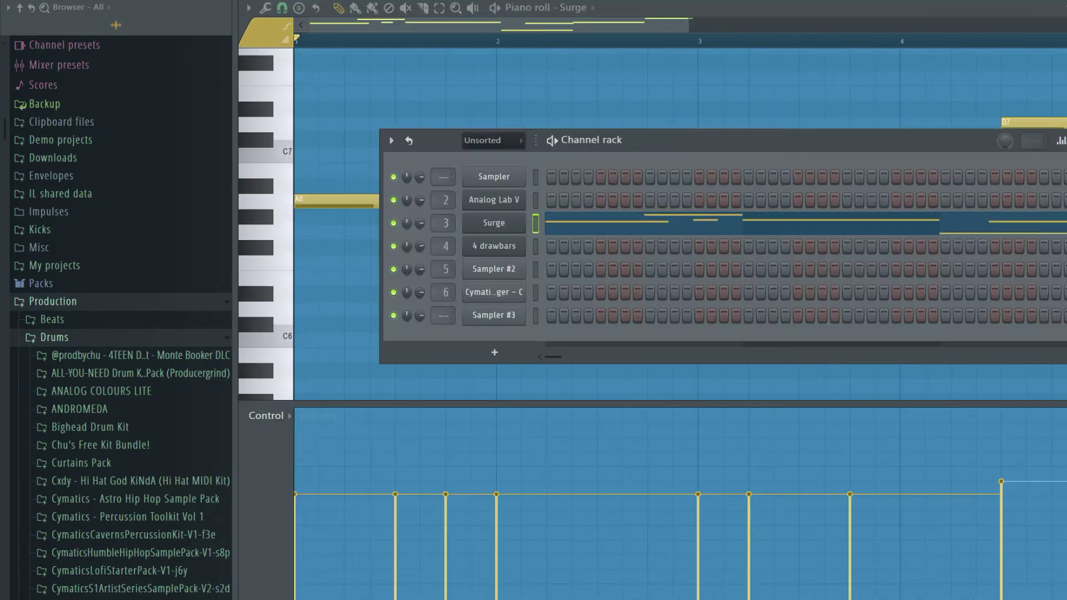
- Examine the Fruity Reeverb 2, Fruity Chorus and Fruity parametric EQ 2 effects on the Surge lead's mixer Insert 3
key(F6)
key(F9)
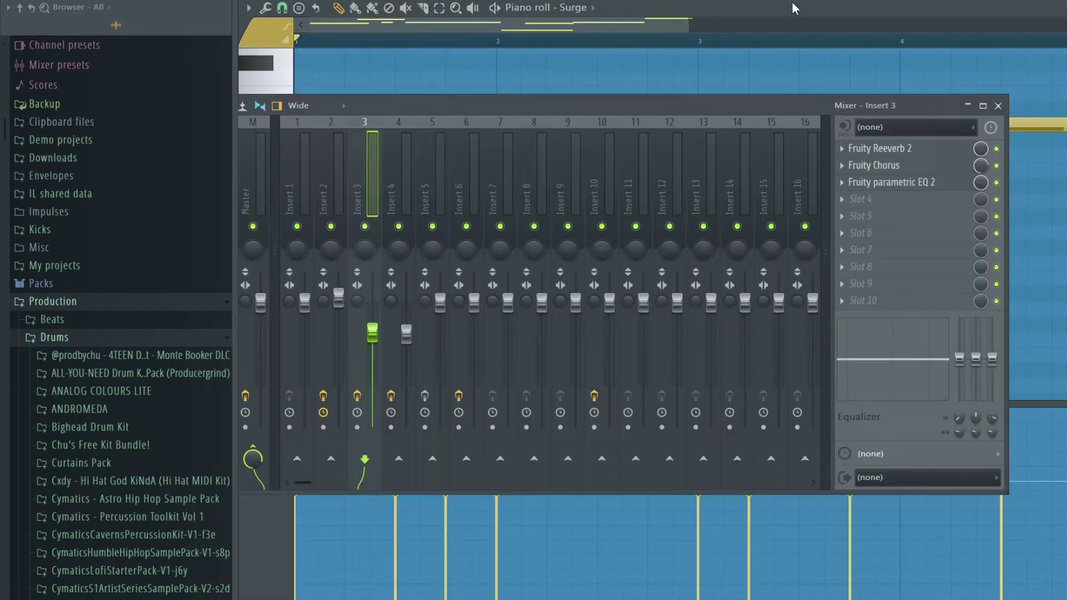
click(889, 148)
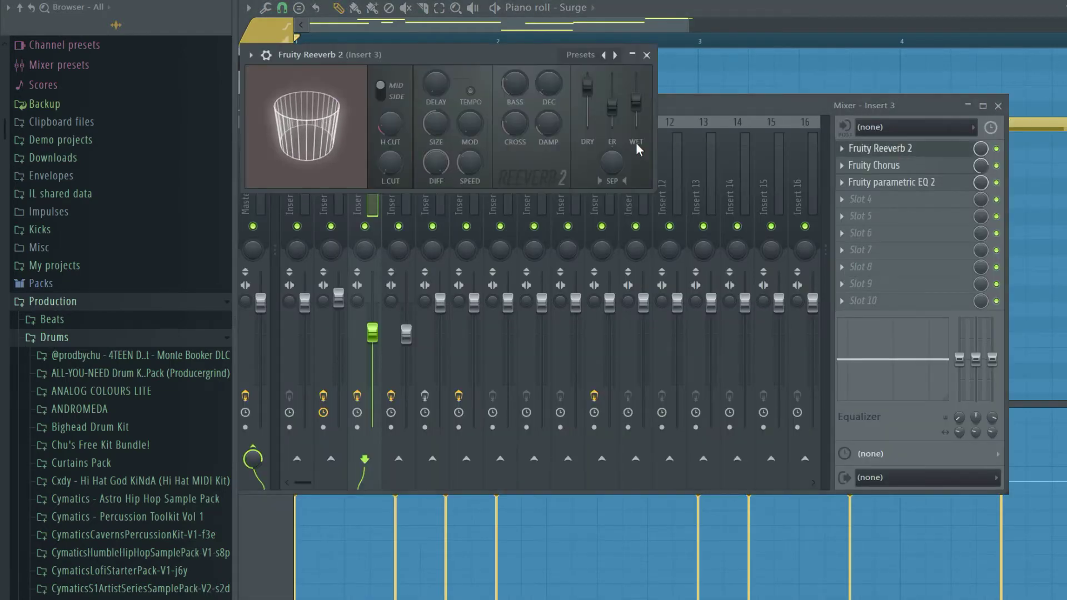
click(892, 149)
click(897, 170)
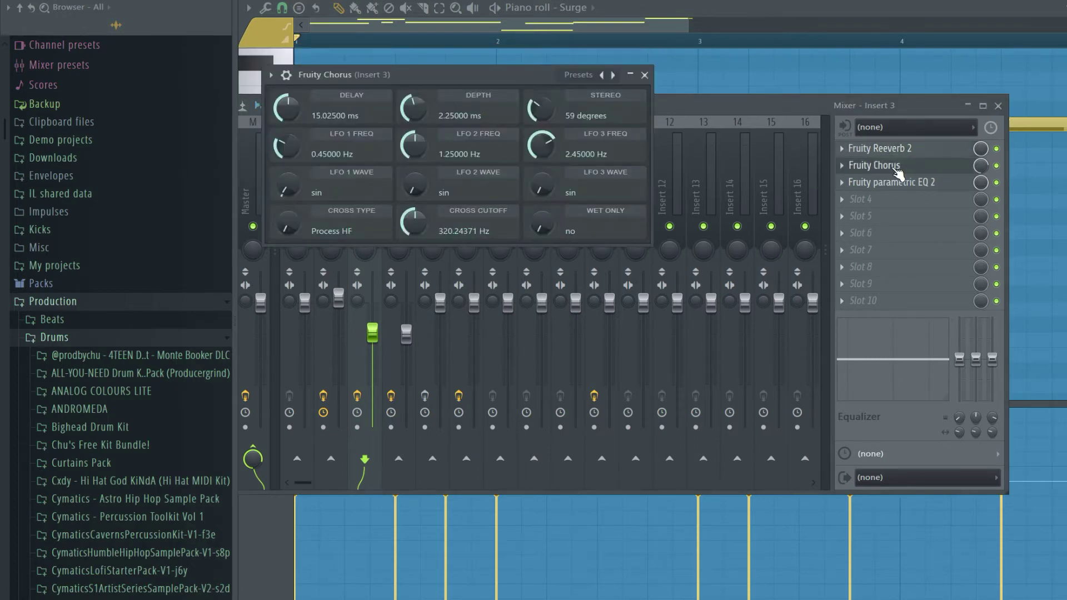
click(895, 183)
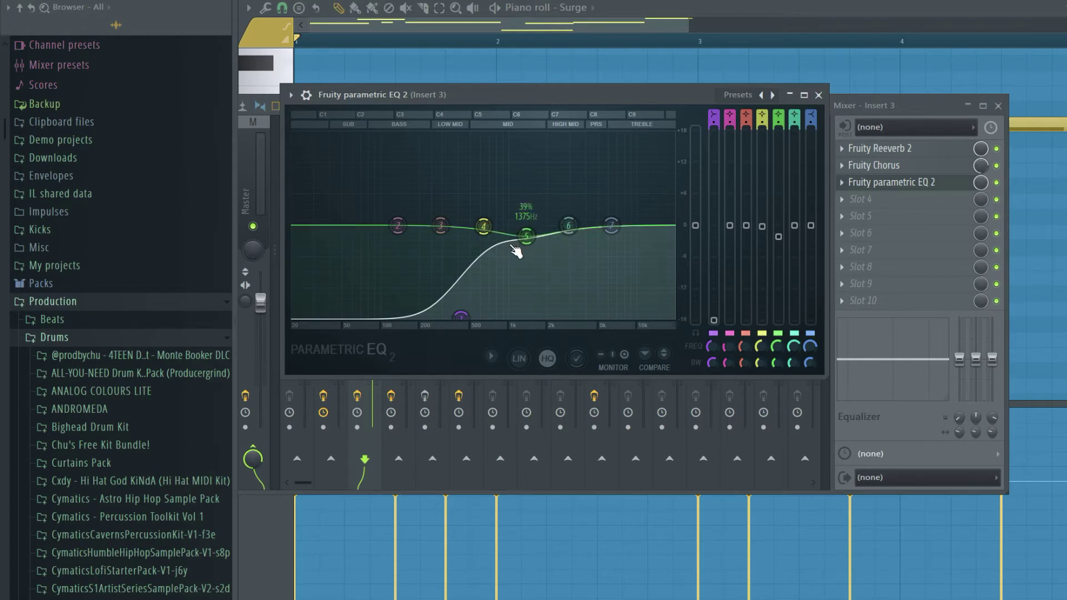
click(819, 95)
- Open the 4 drawbars channel's synth and locate its preset in the Organ category of the preset list
click(503, 244)
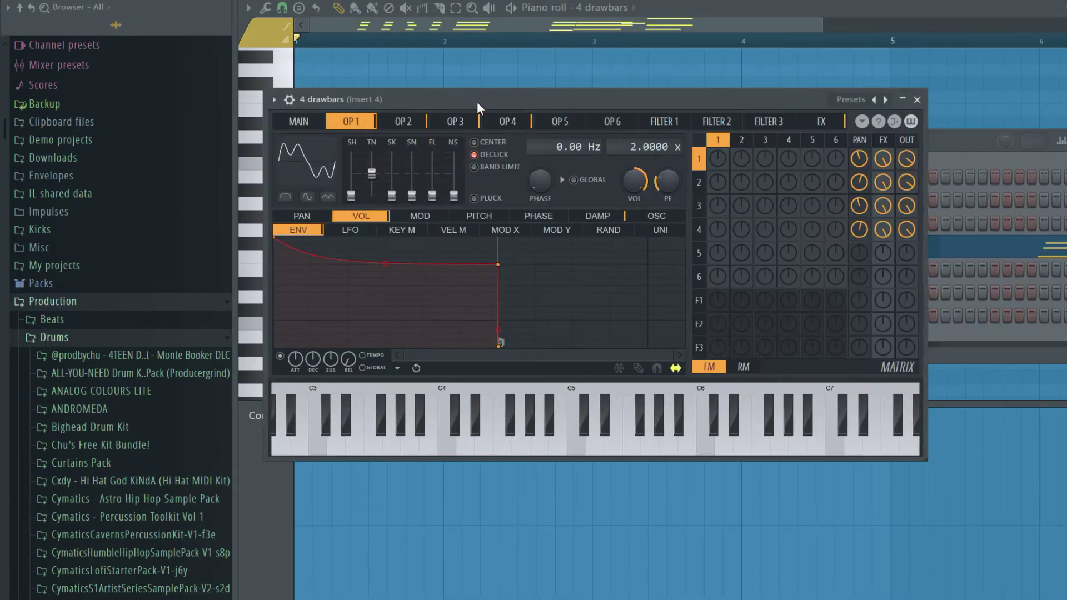
drag(477, 102, 477, 93)
click(849, 92)
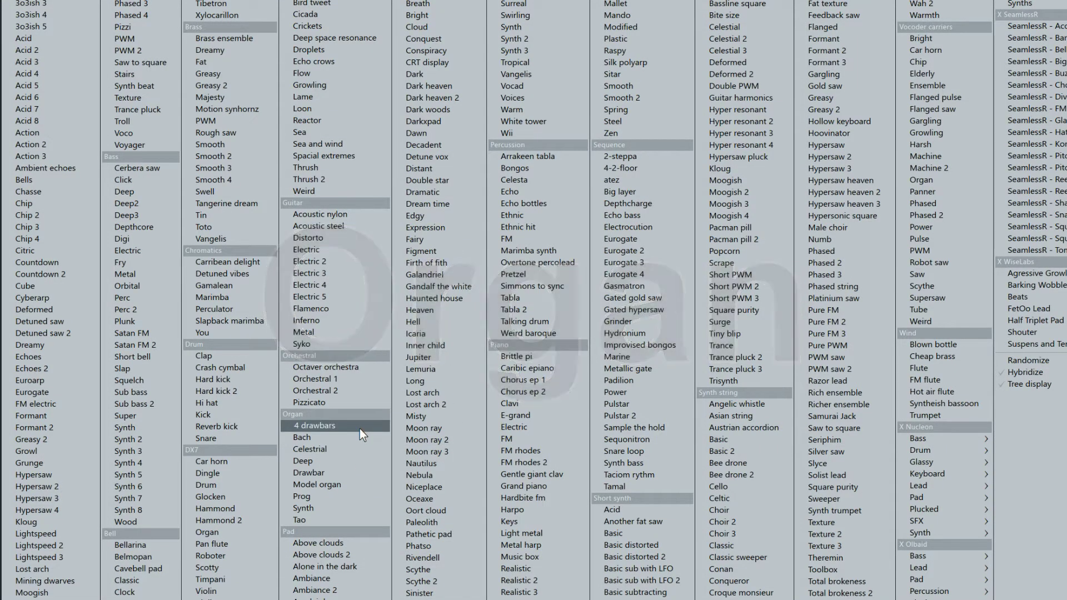
click(359, 433)
key(Escape)
key(Escape)
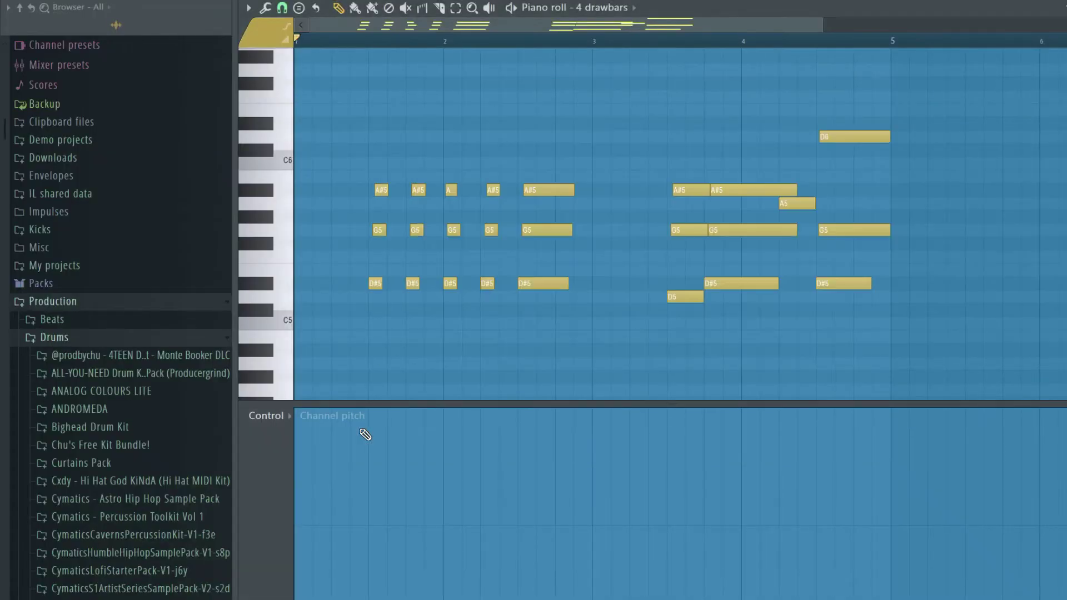
- Highlight the repeated chords in bars 1 and 2 of the 4 drawbars pattern, display the note velocities, and play the pattern
drag(352, 99, 529, 393)
scroll(684, 105, up, 2)
drag(684, 106, 692, 109)
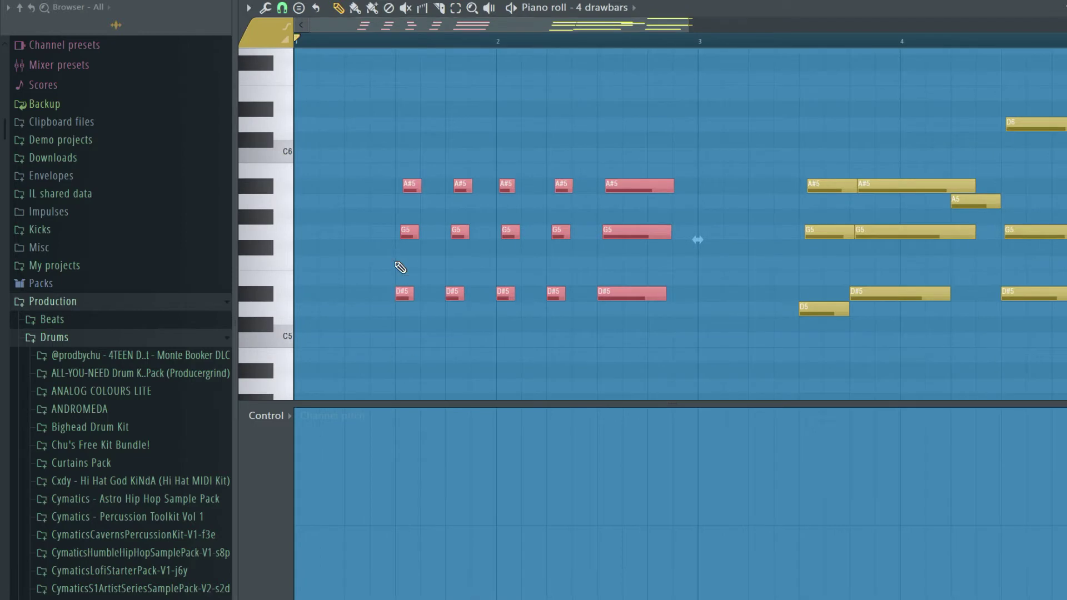
drag(398, 44, 448, 58)
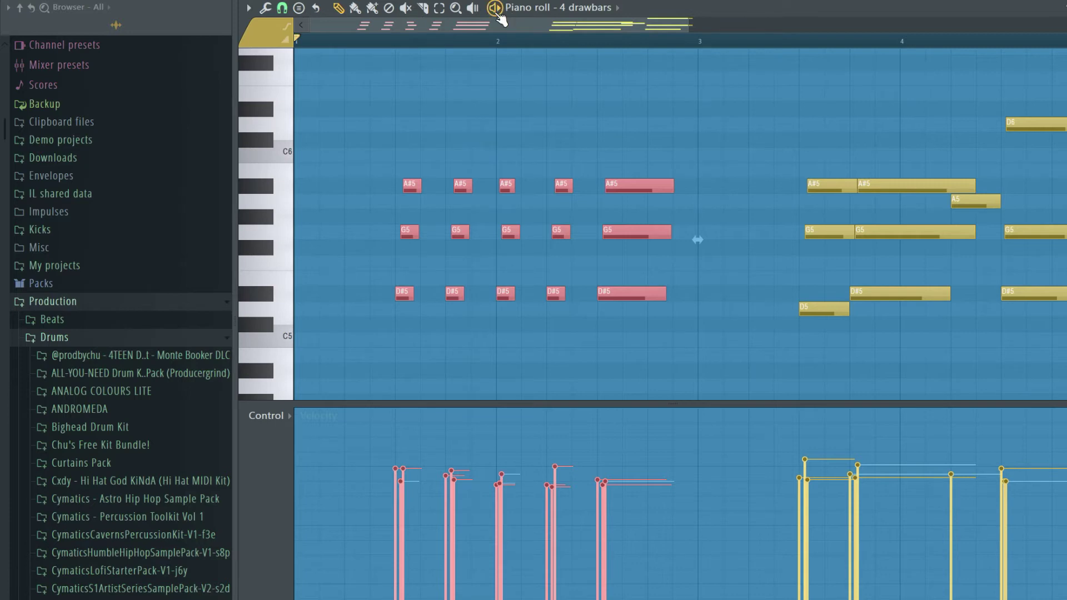
key(space)
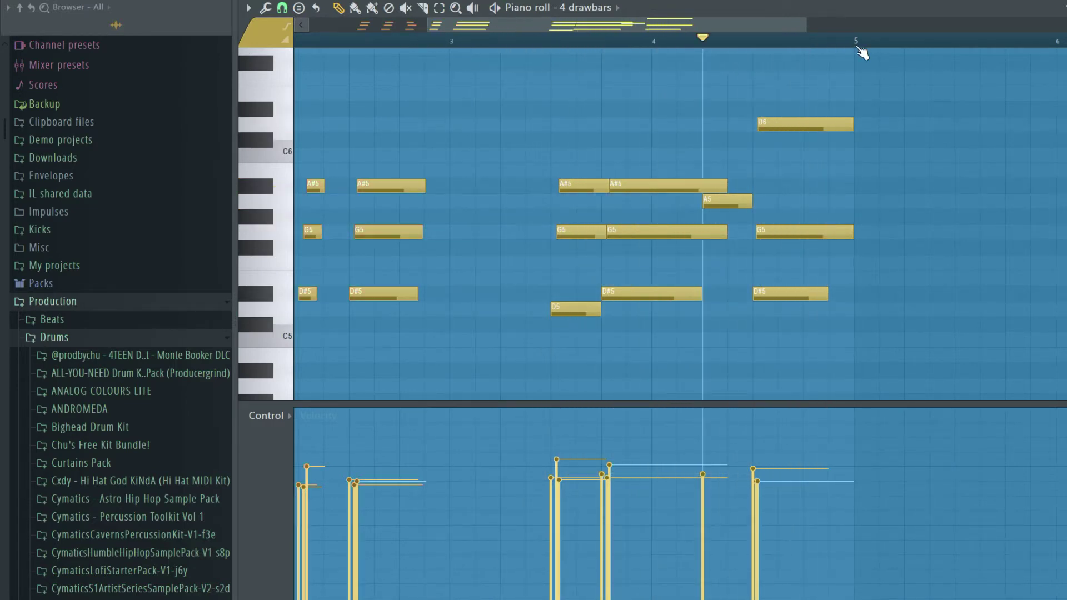
drag(863, 53, 305, 143)
scroll(981, 133, right, 1)
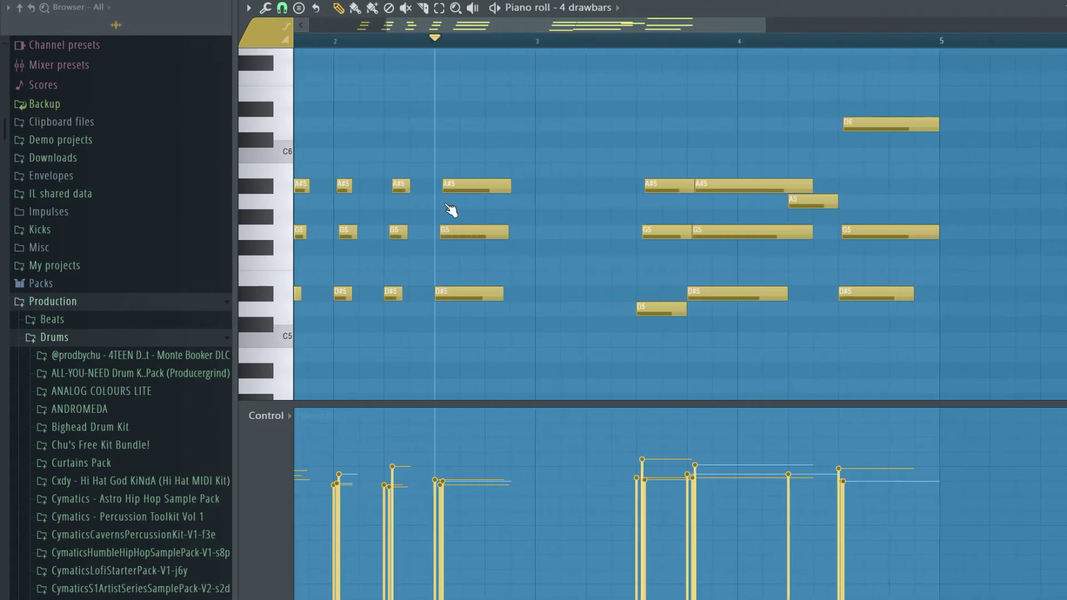
- Examine the Fruity Reeverb 2, Fruity Chorus, Fruity Phaser and both Fruity parametric EQ 2 effects on mixer Insert 4
key(F9)
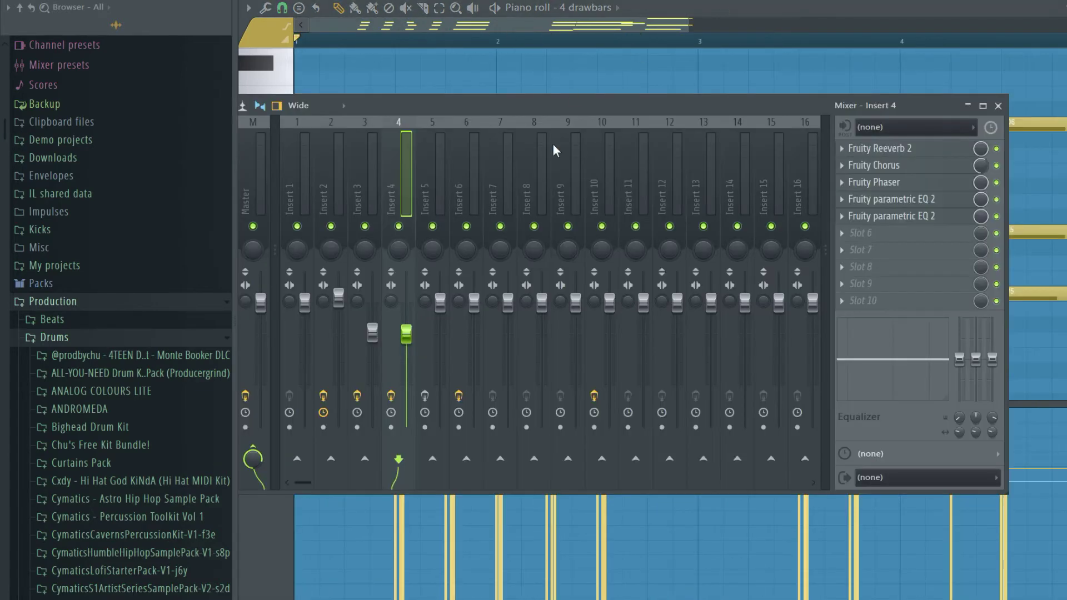
click(905, 149)
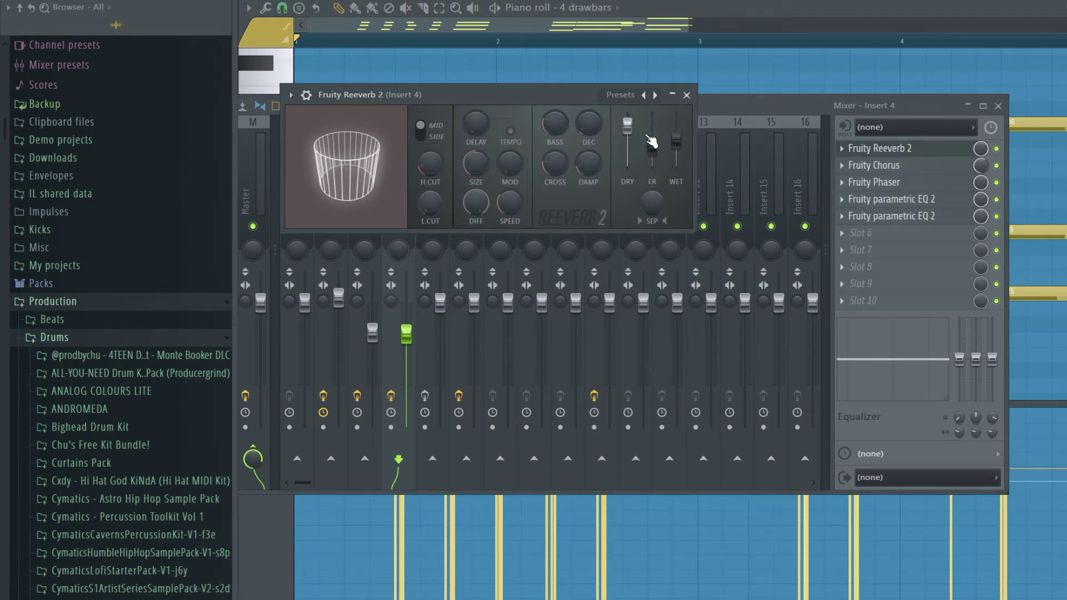
click(892, 166)
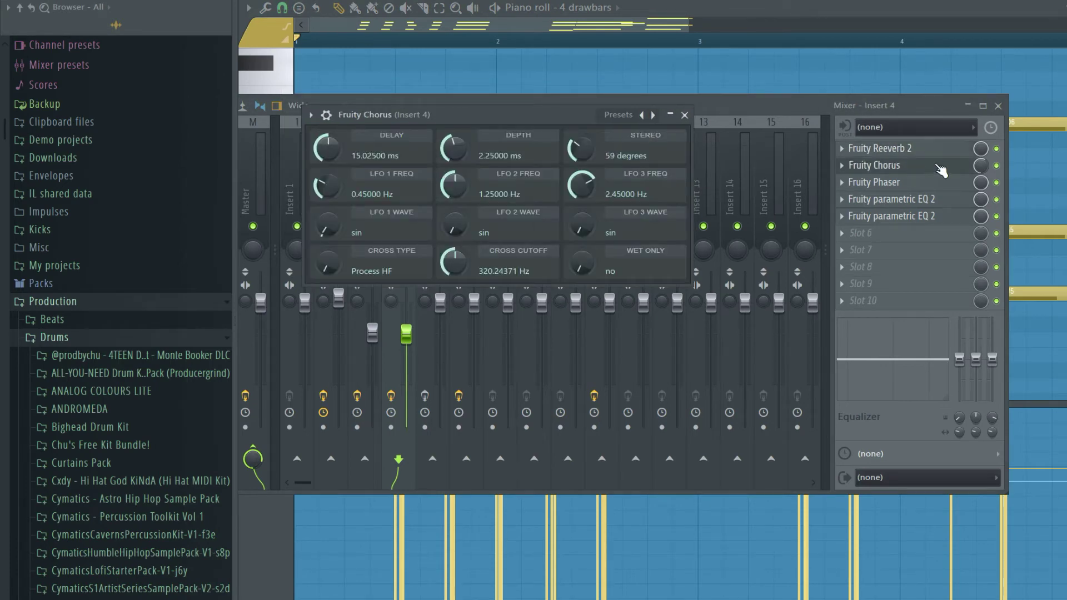
click(685, 115)
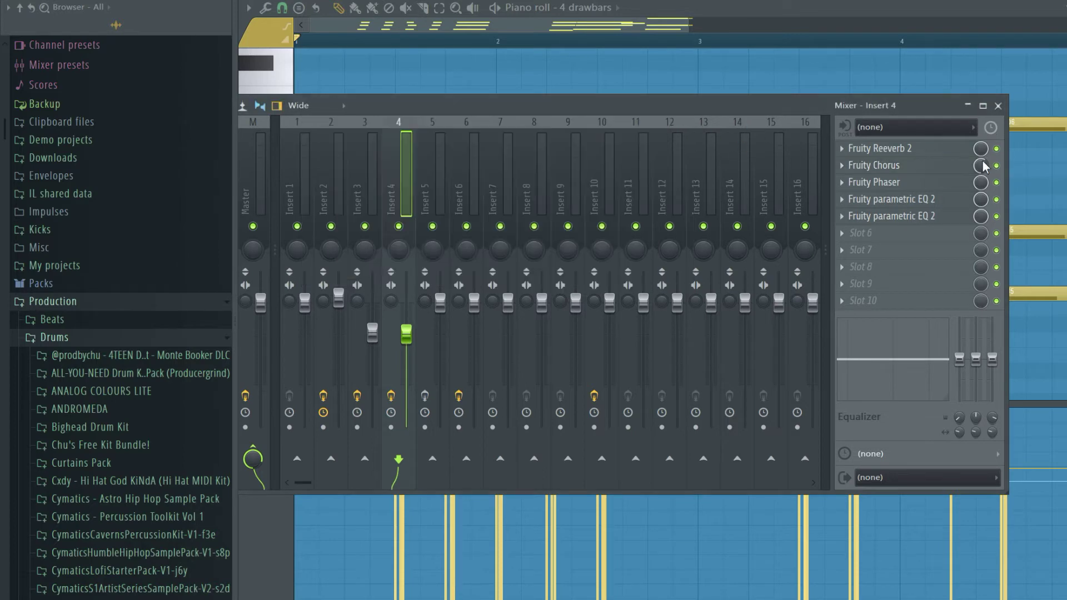
click(929, 185)
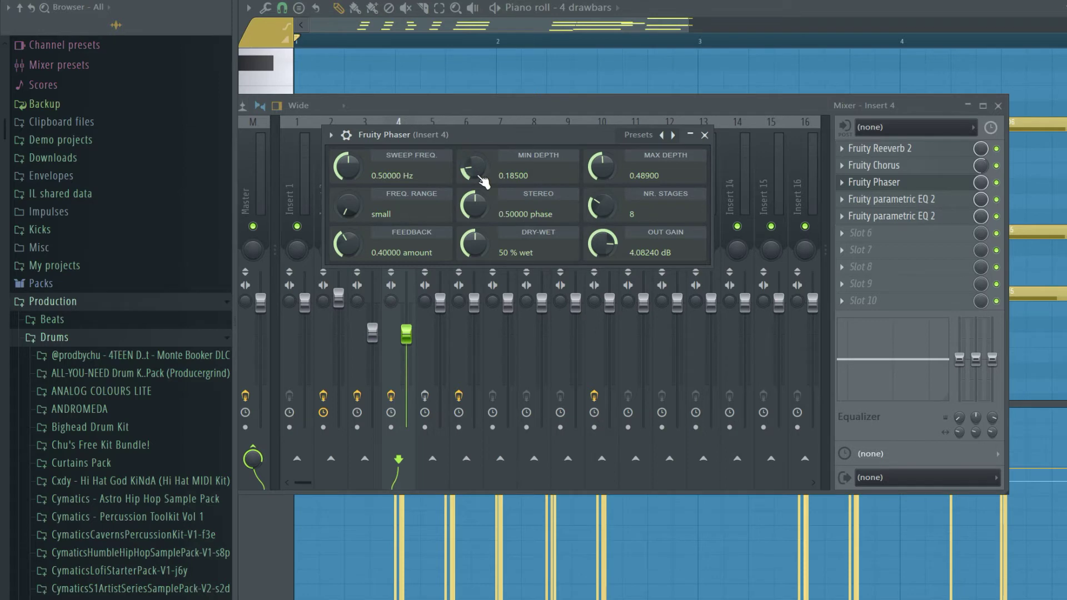
click(894, 199)
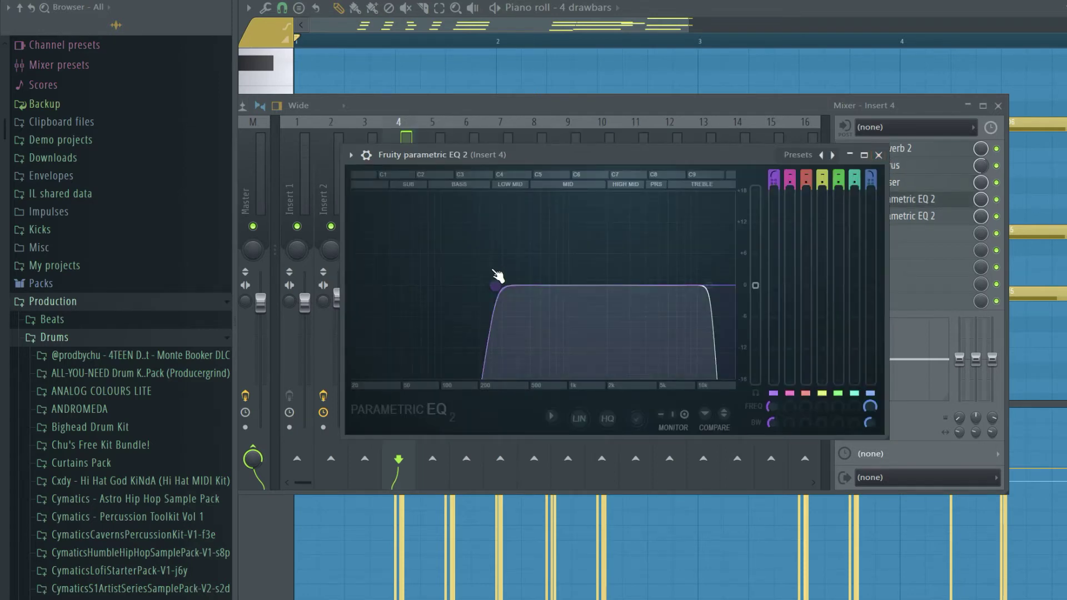
click(894, 216)
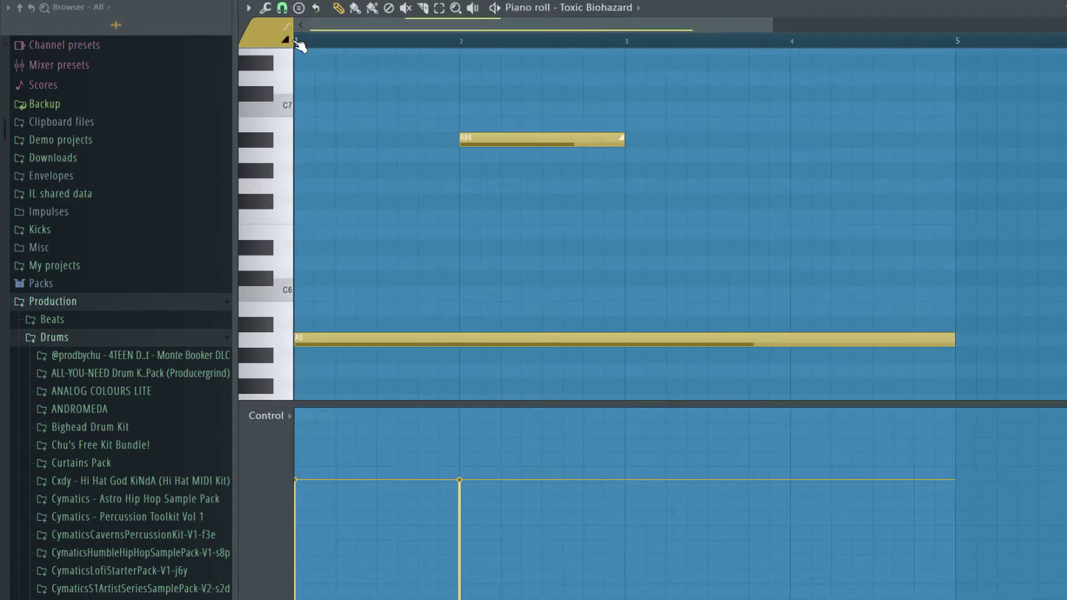
- Open Toxic Biohazard from the channel rack and view its Galaxy preset in the Pads bank of the presets library
key(F6)
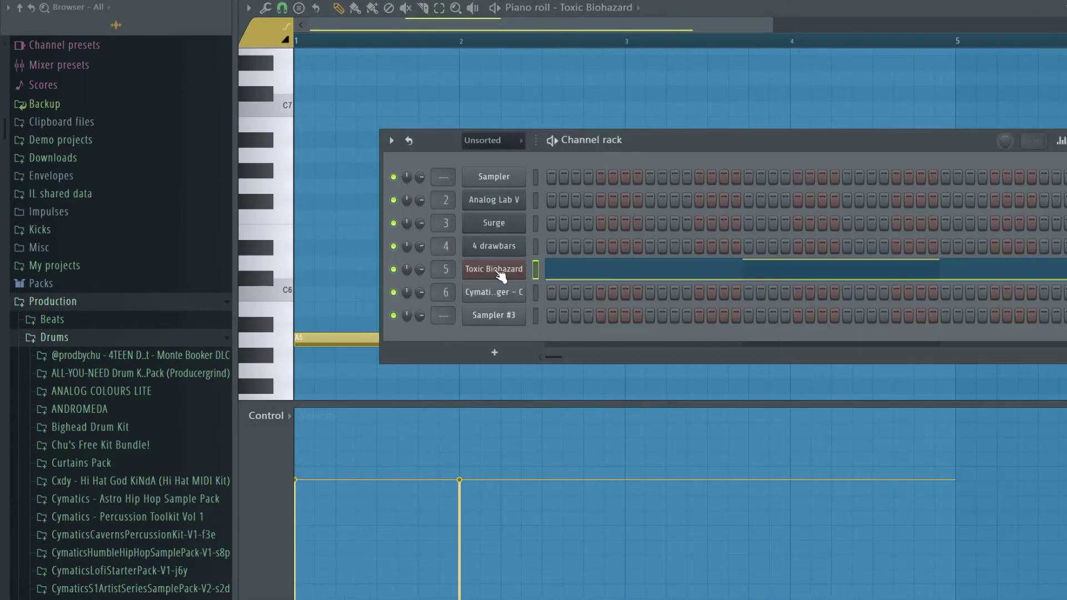
click(499, 271)
drag(689, 77, 705, 95)
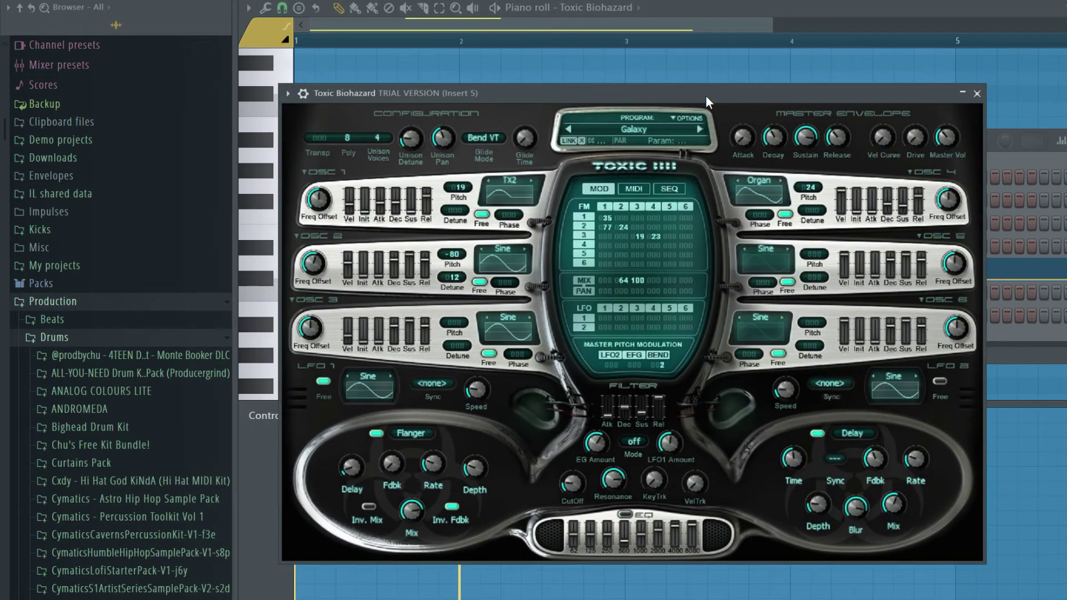
click(642, 129)
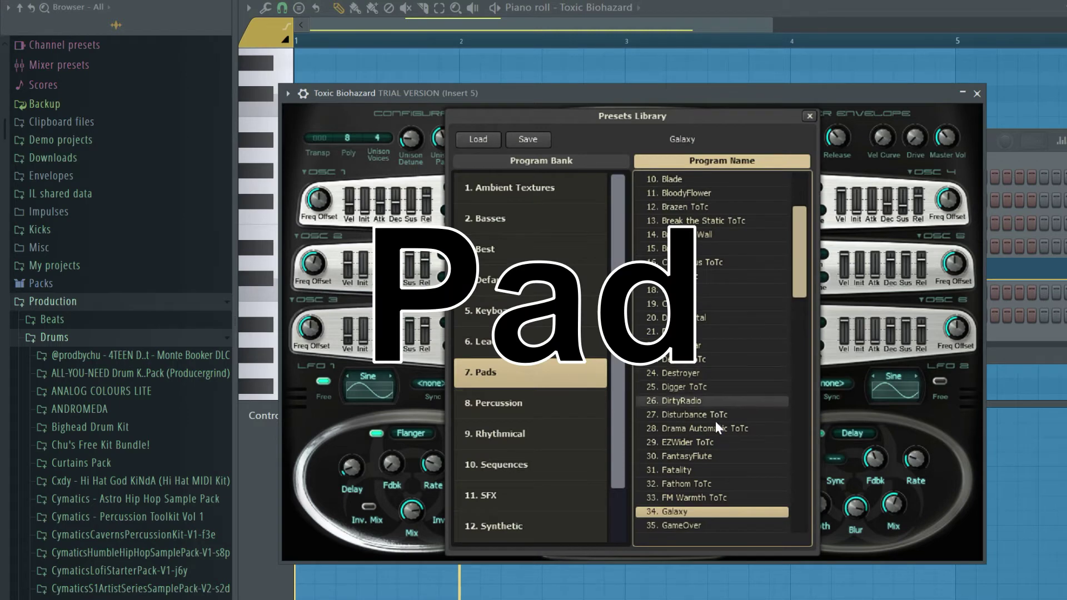
scroll(767, 456, down, 1)
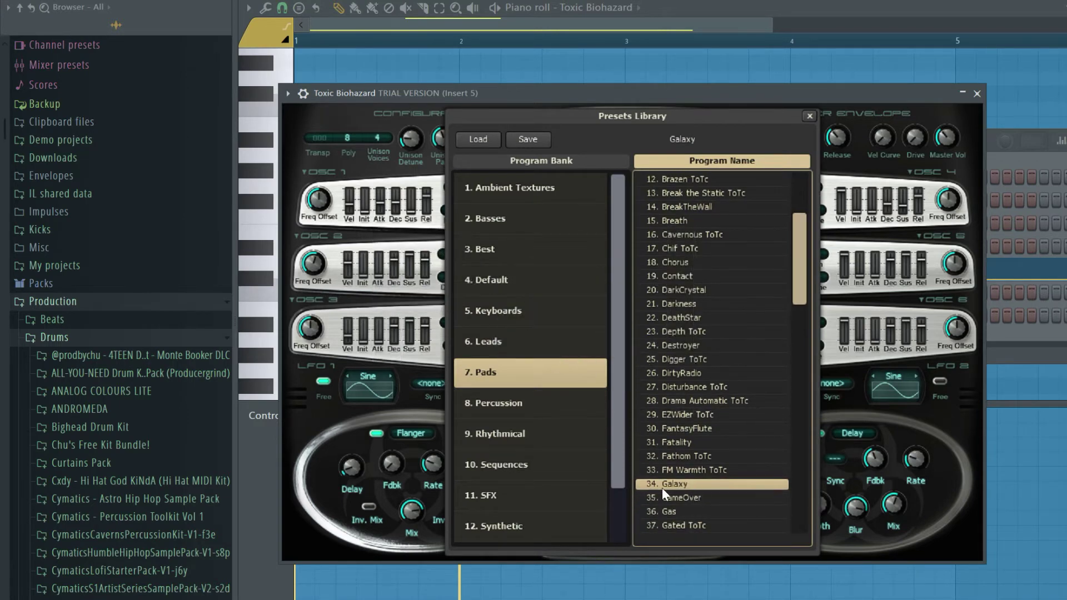
click(810, 116)
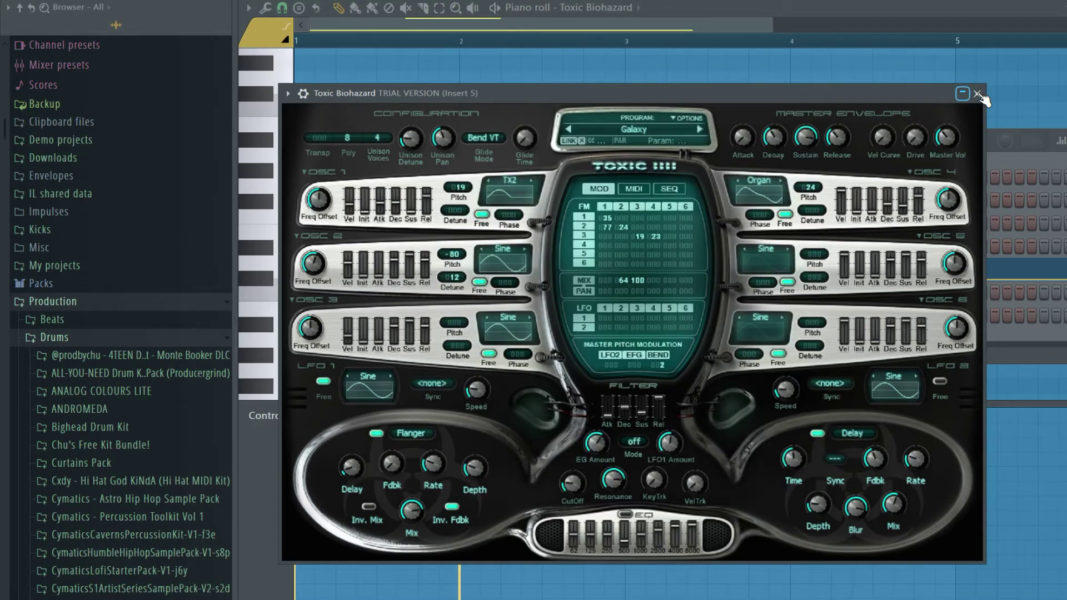
click(977, 94)
- Play the Toxic Biohazard pad pattern with its long held note and the slide note in bar 2
click(512, 96)
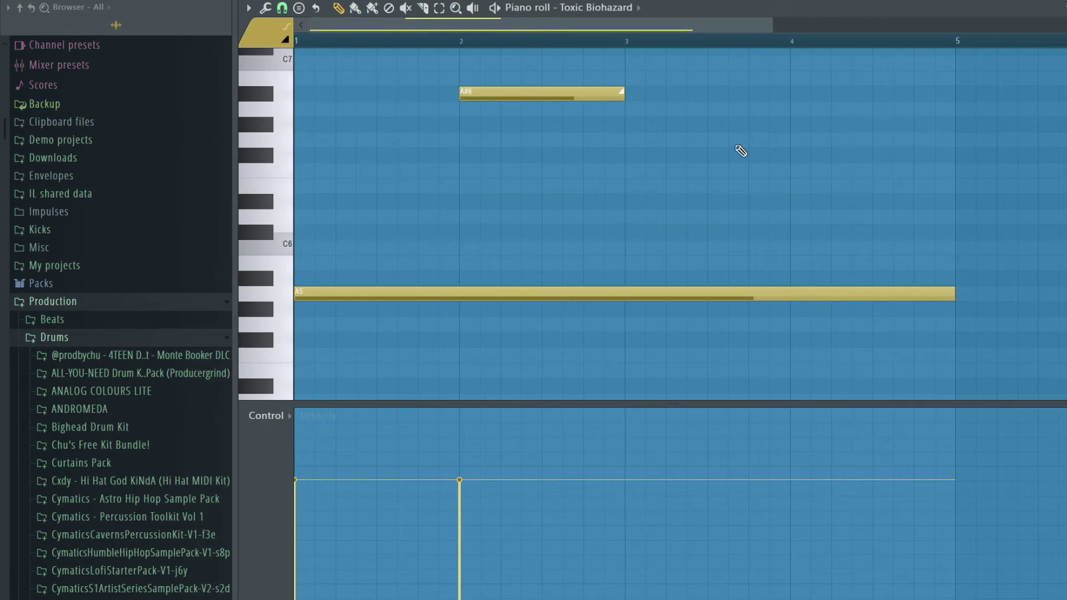
key(space)
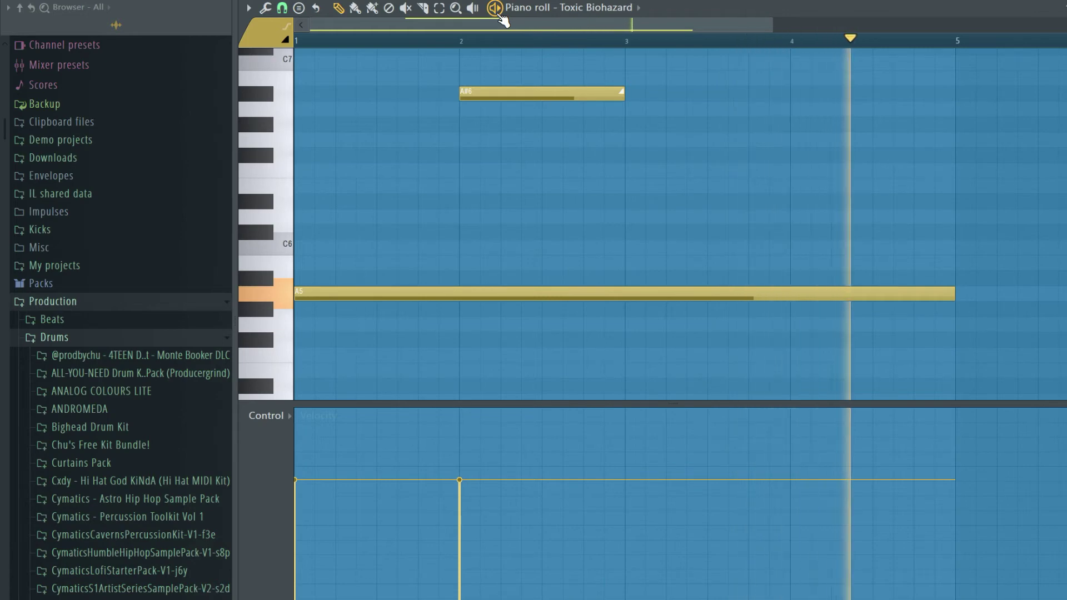
key(space)
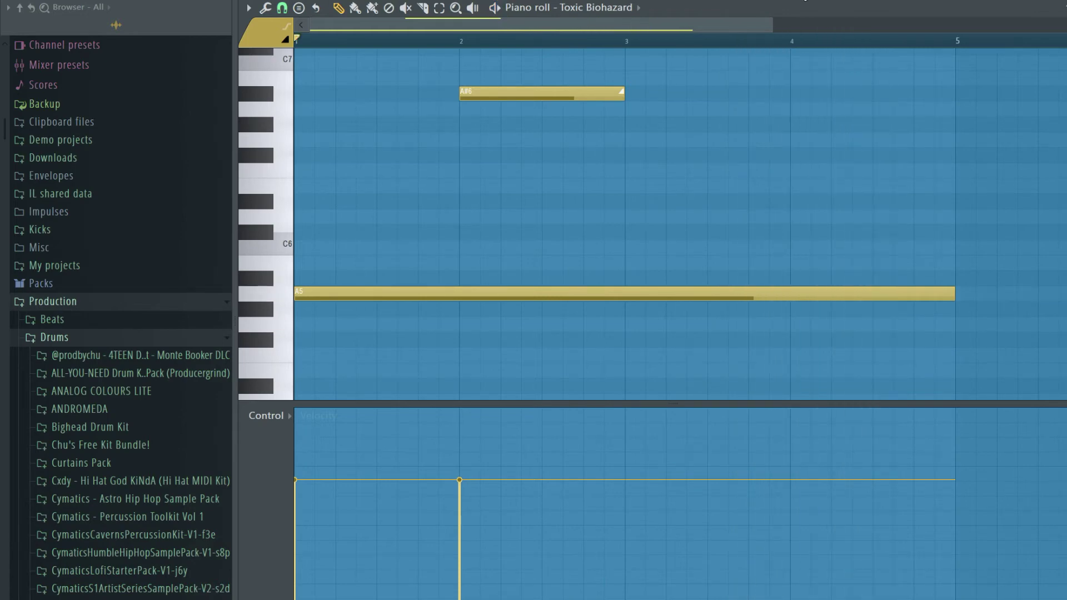
- Examine the pad's effects on mixer Insert 5, including Fruity Reeverb 2, Fruity parametric EQ 2 and Wider
key(F9)
click(920, 154)
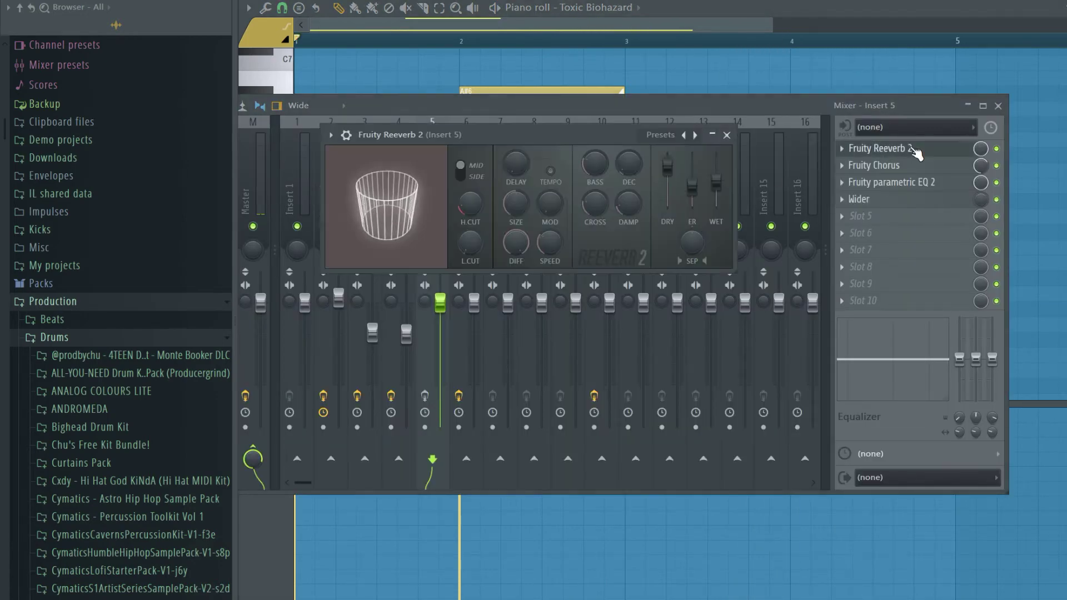
click(911, 183)
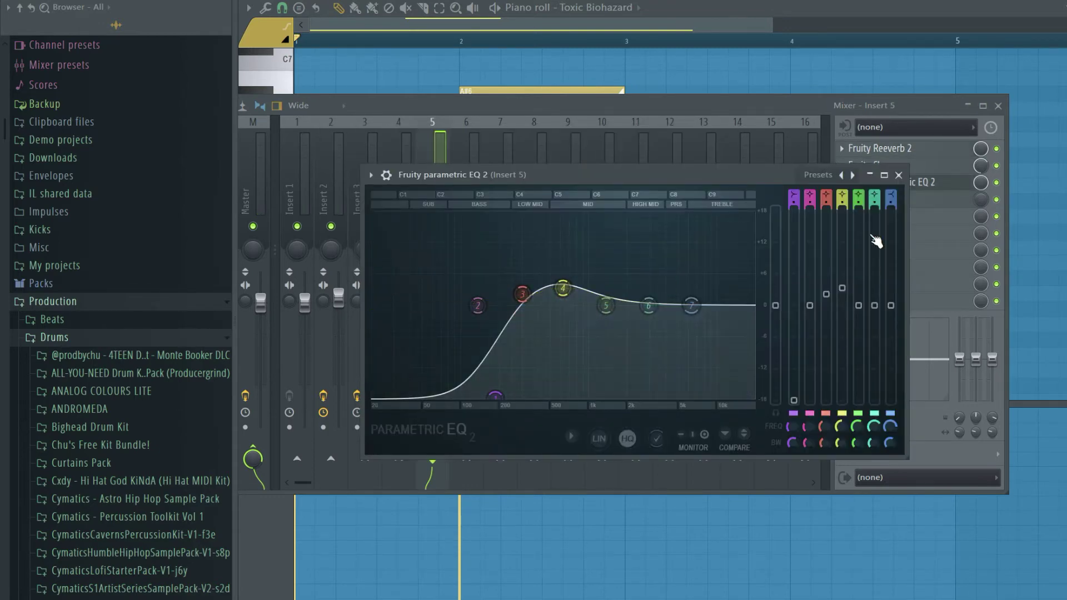
click(917, 199)
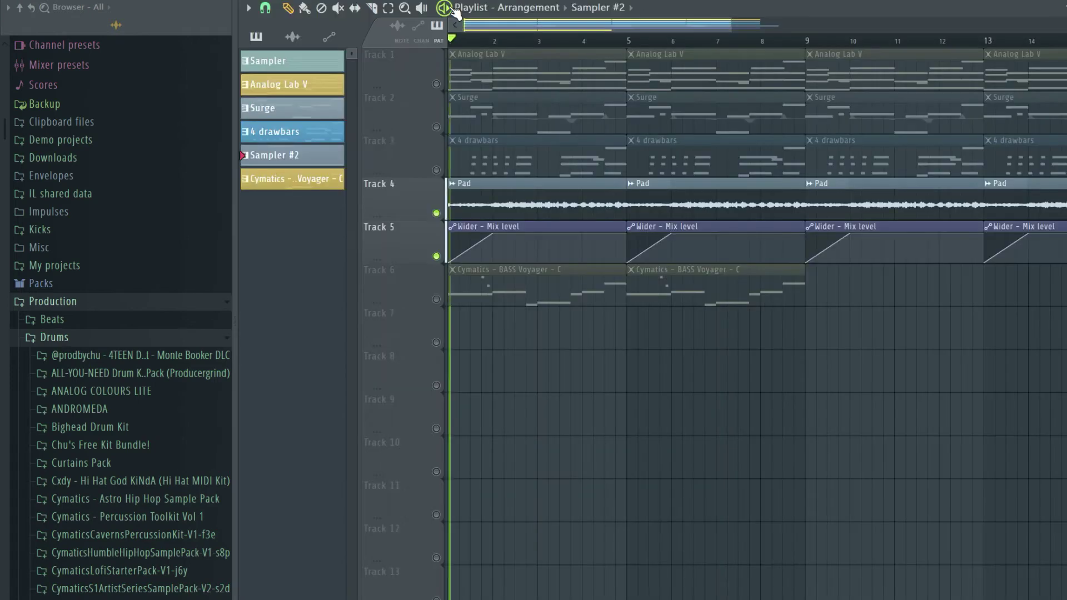
- Play the pad audio with its Wider mix level automation in the playlist, and revisit the Wider slot on mixer Insert 5
key(space)
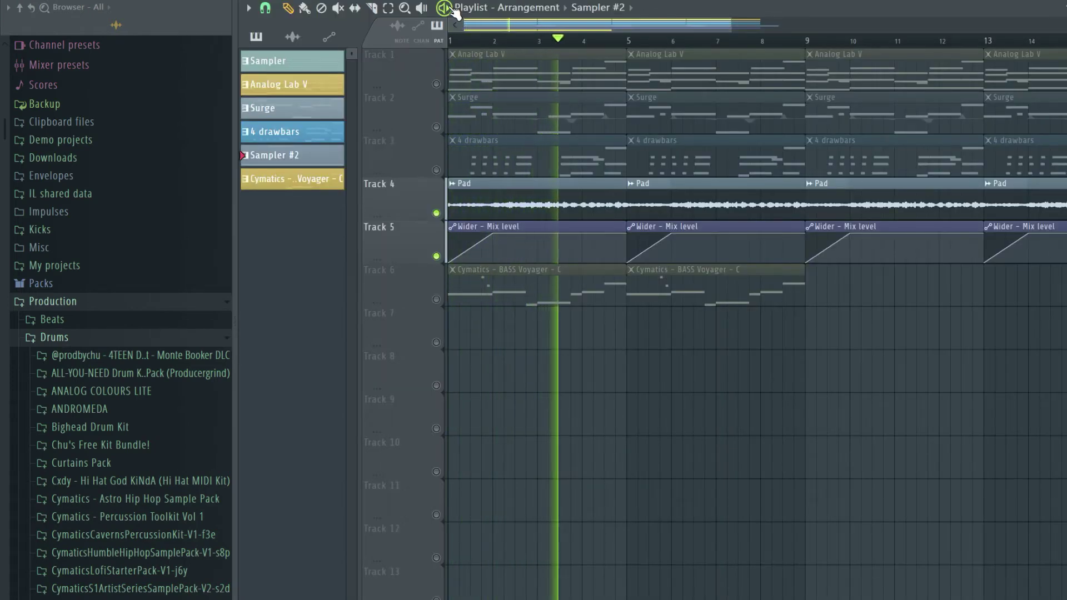
key(space)
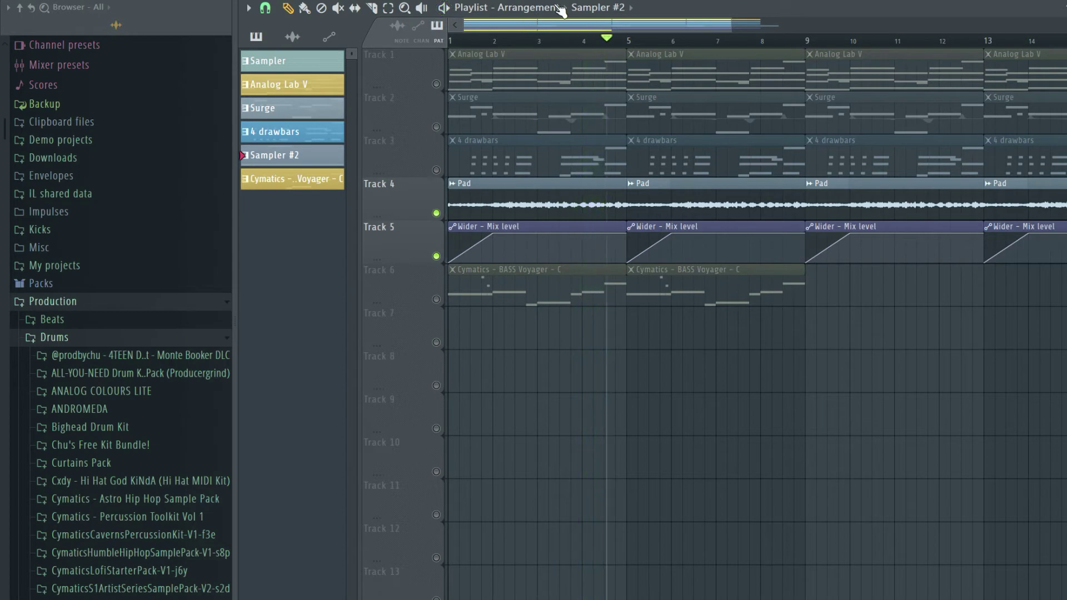
key(F9)
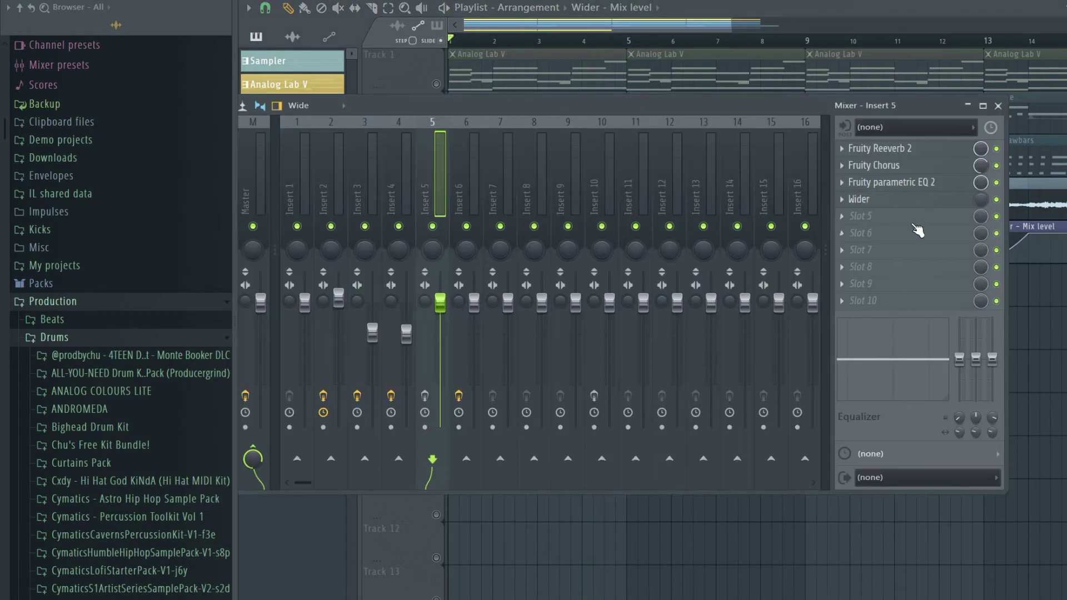
click(845, 202)
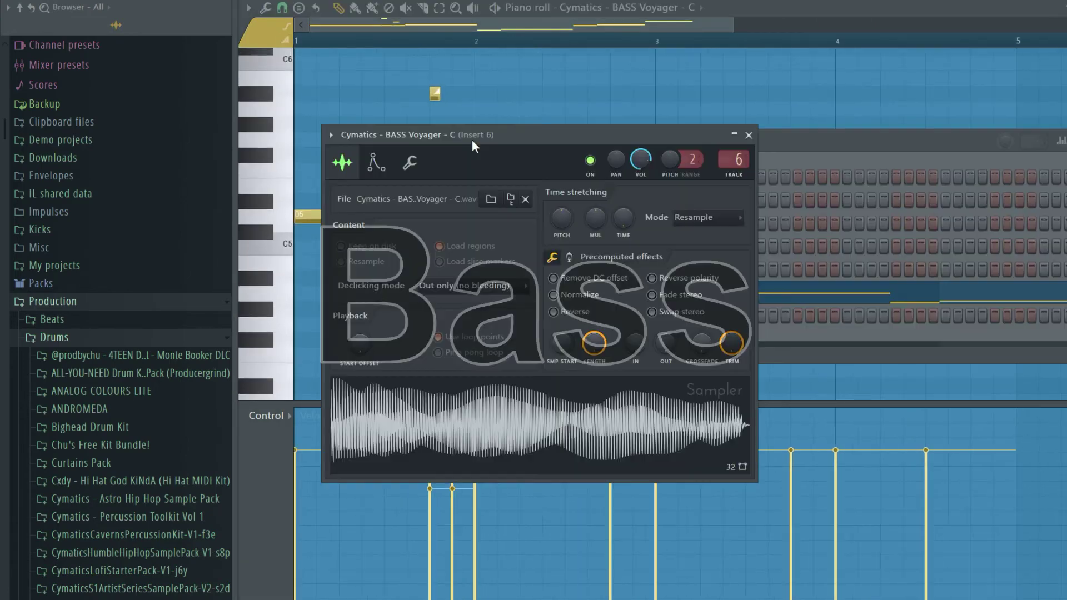
- Close the Cymatics - BASS Voyager - C sampler settings and view the bass notes across bars 1 to 4 in the piano roll
click(749, 105)
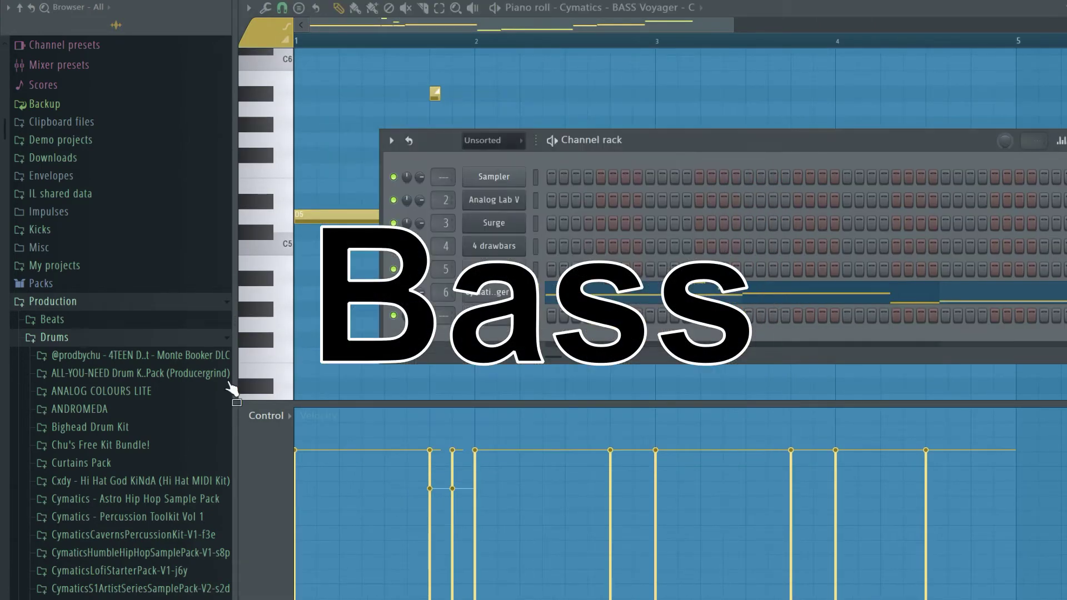
scroll(119, 272, down, 2)
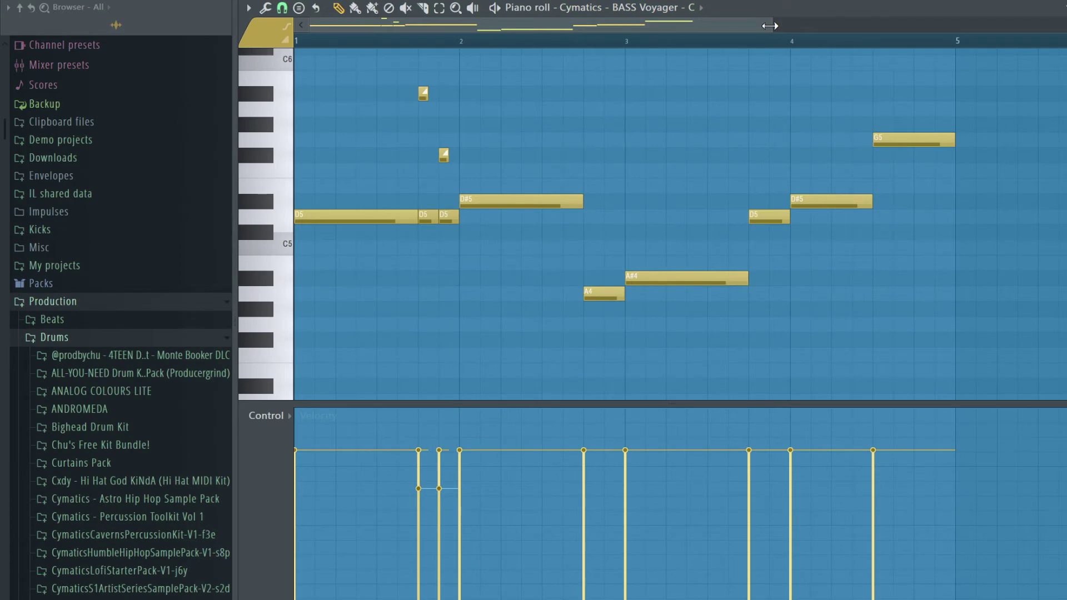
- Play the BASS Voyager notes across bars 1 to 4, and the full arrangement from bar 1 in the playlist
drag(770, 26, 726, 72)
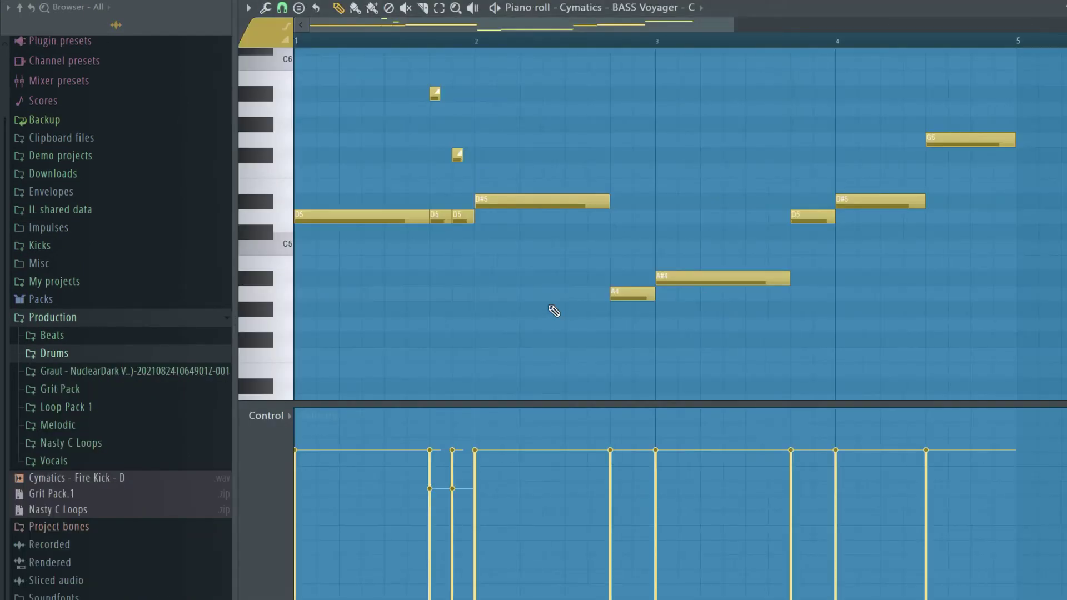
scroll(552, 310, up, 1)
key(space)
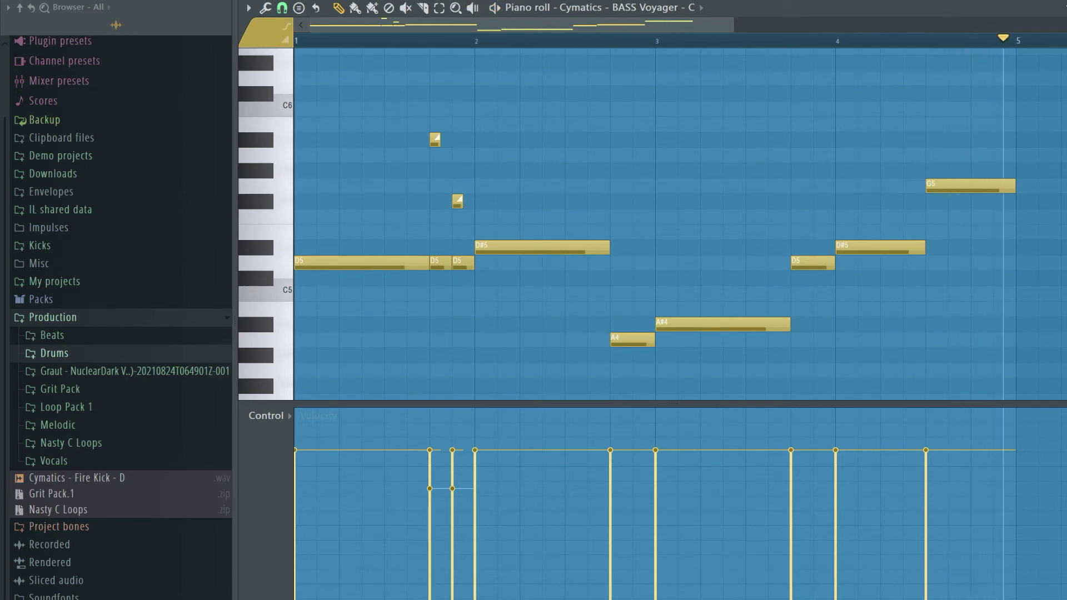
drag(733, 24, 830, 68)
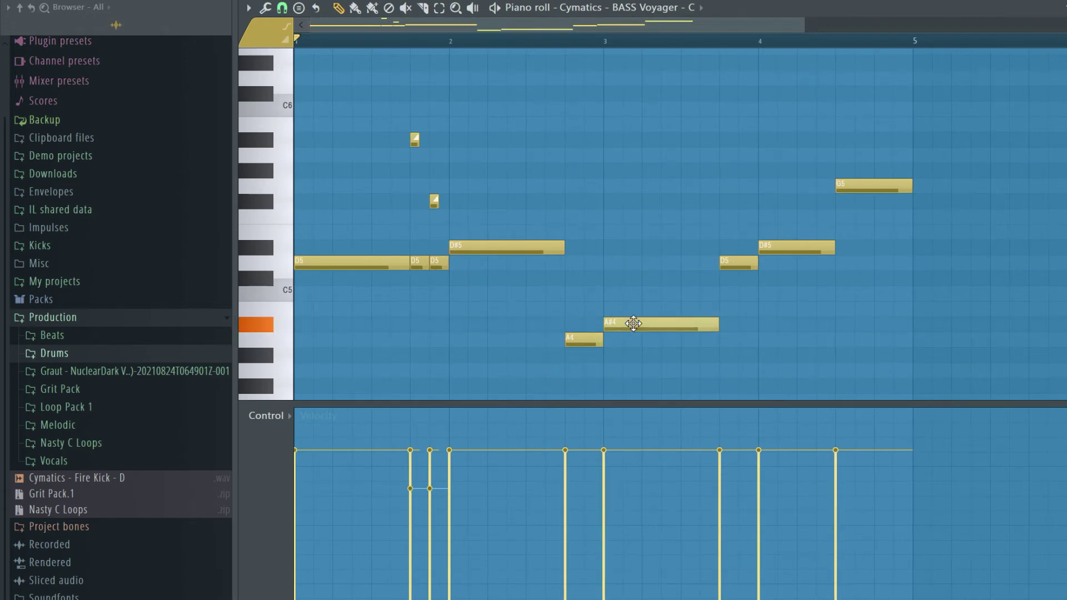
drag(805, 25, 449, 65)
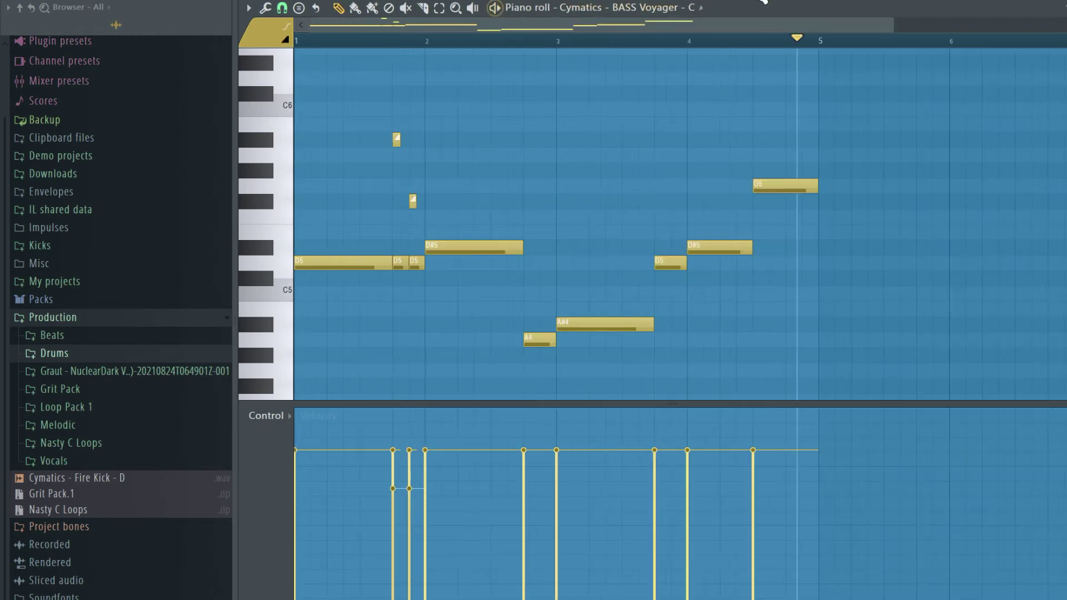
click(765, 1)
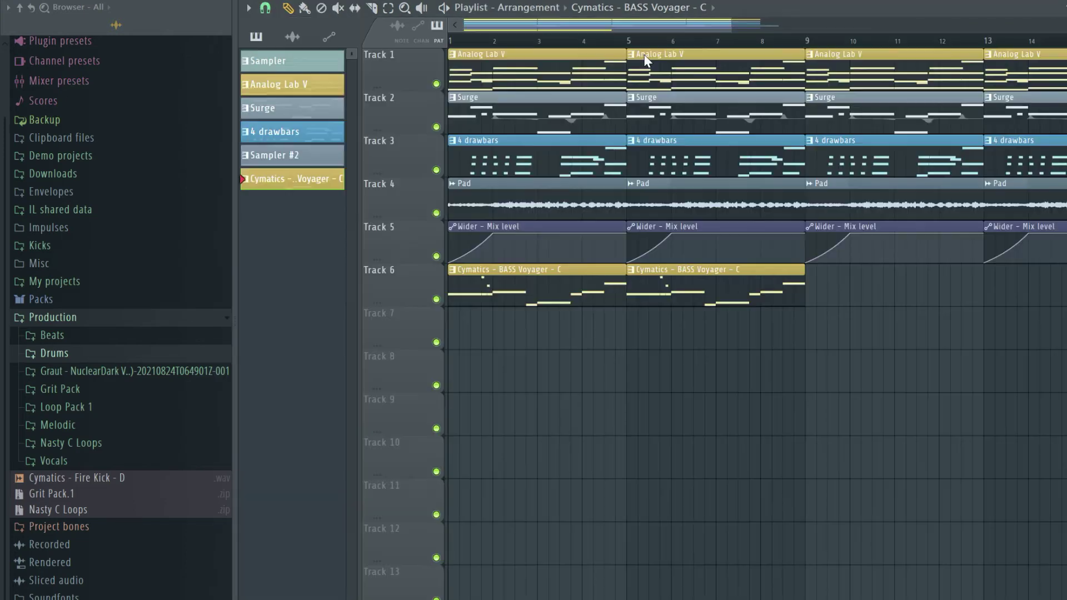
key(space)
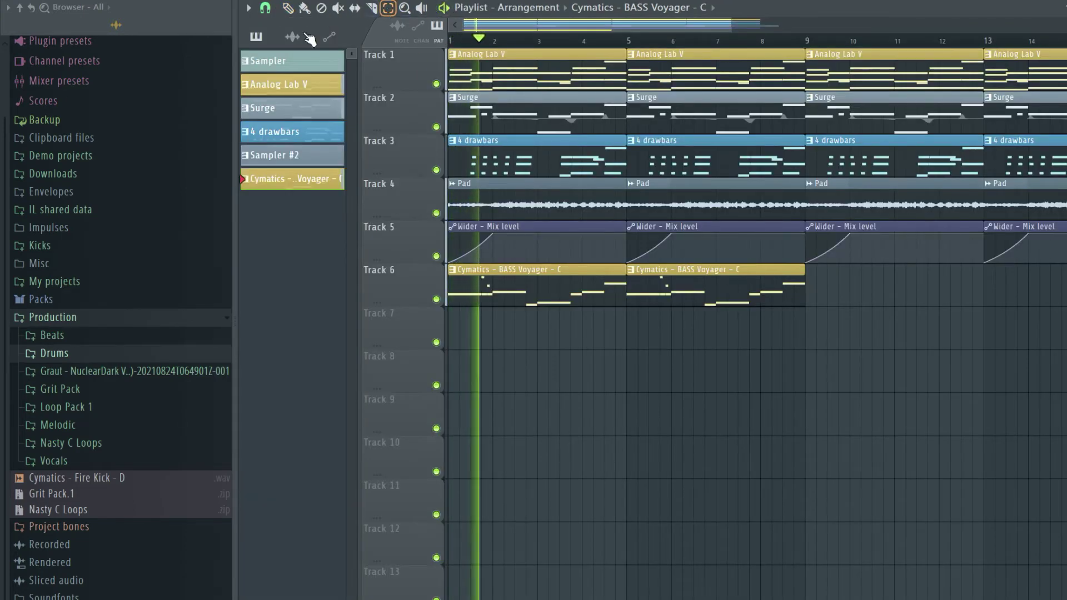
- Place two Sampler pattern clips on Track 7 from bar 9 to bar 17 and select that time range
drag(720, 257, 803, 340)
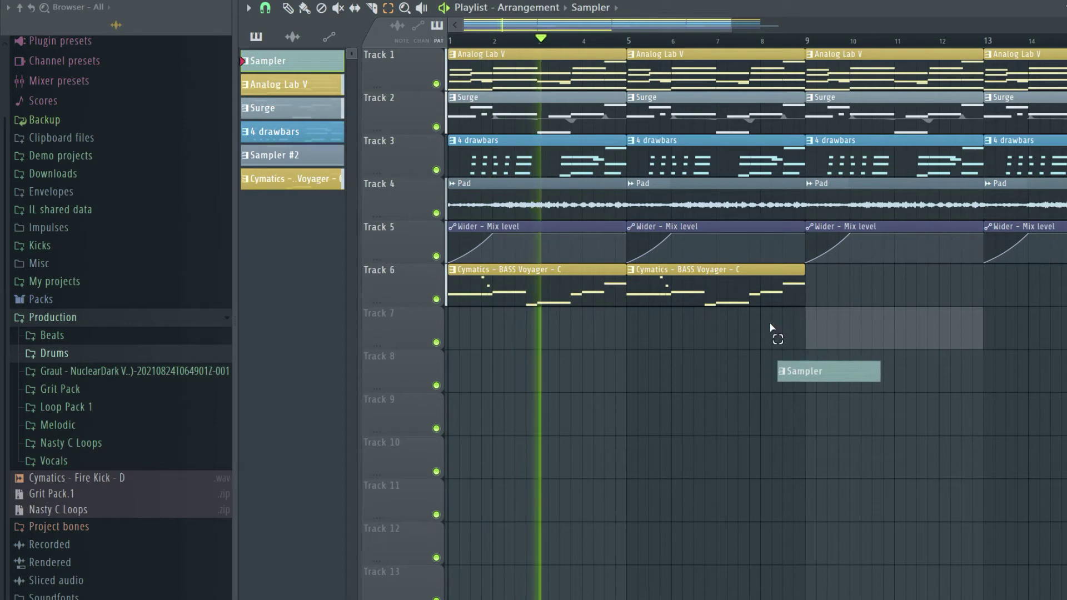
click(293, 12)
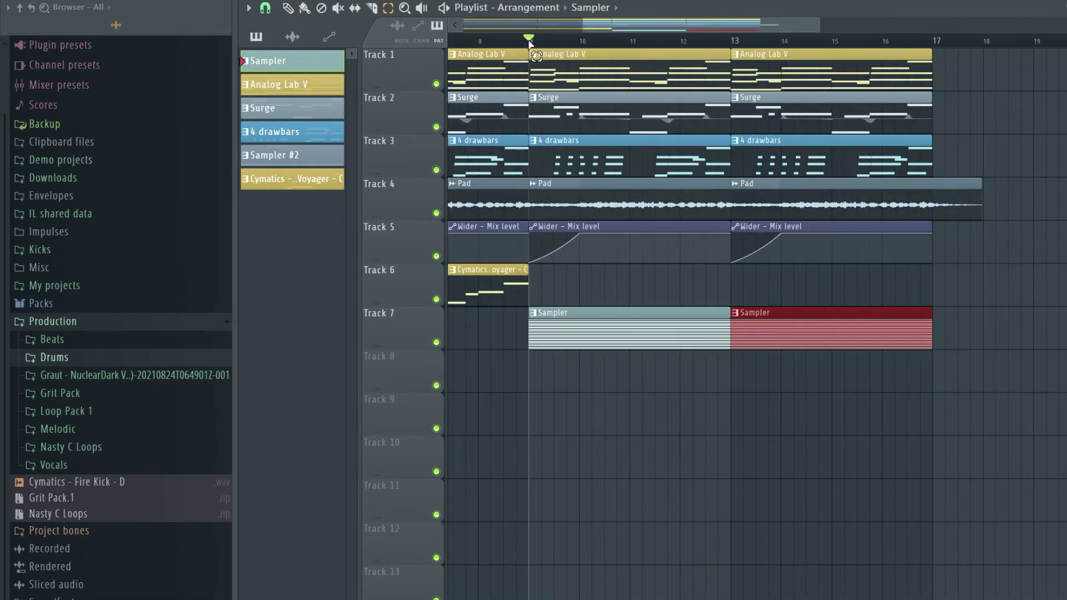
key(ctrl+a)
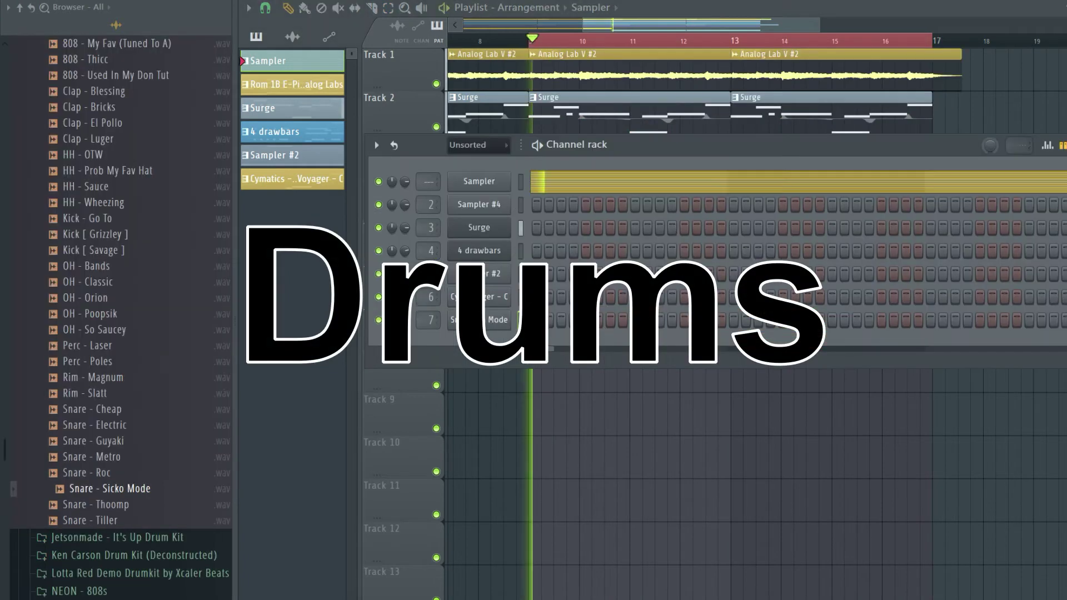
- Place Snare - Sicko Mode hits on steps 9, 25, 41 and 57 of the Sampler pattern
click(635, 321)
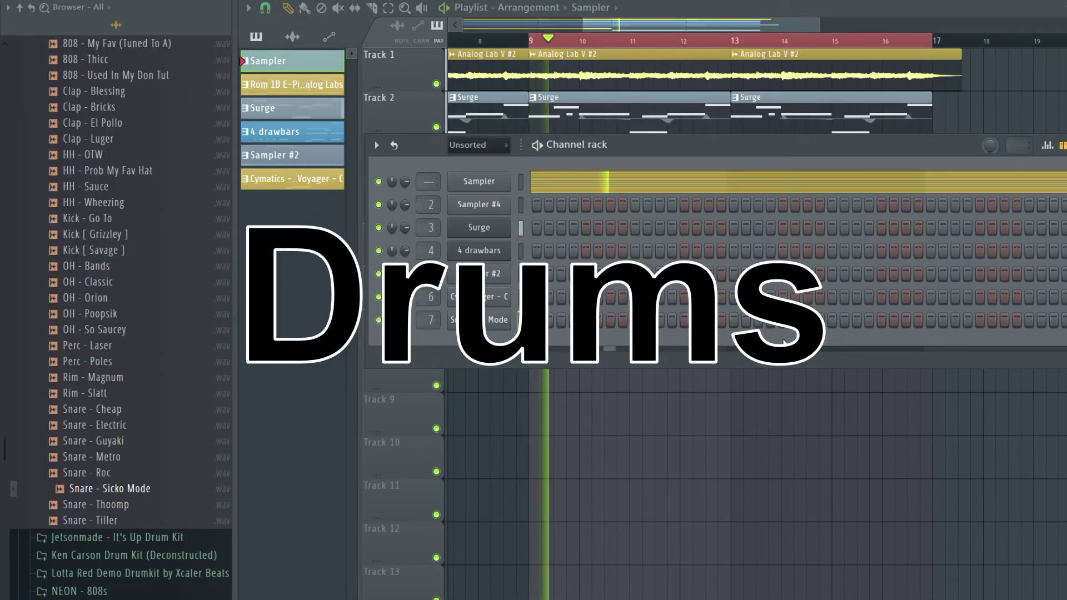
click(831, 321)
click(1029, 321)
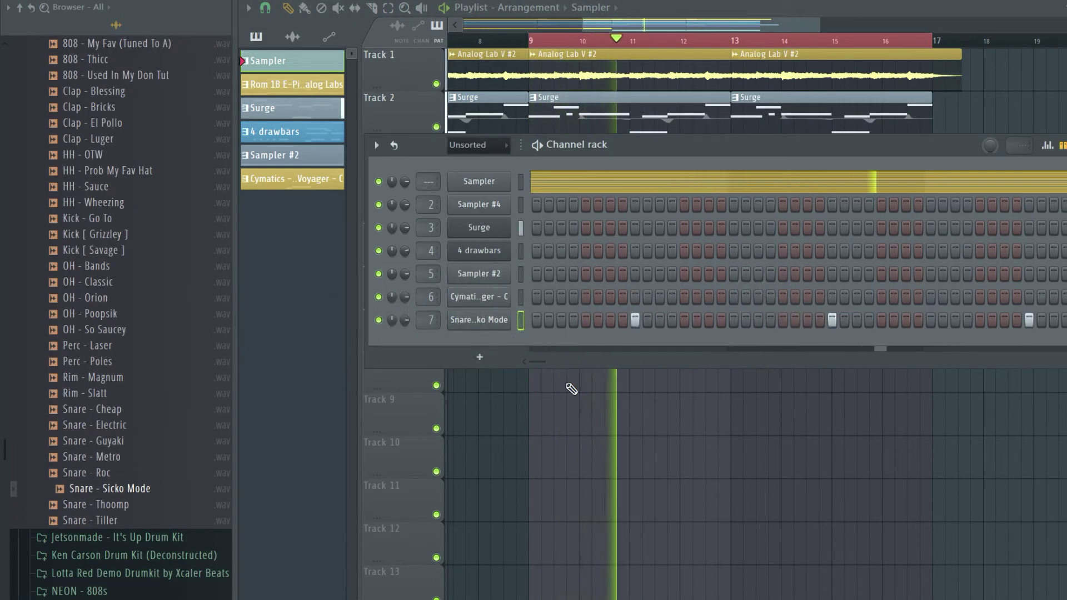
drag(538, 363, 550, 362)
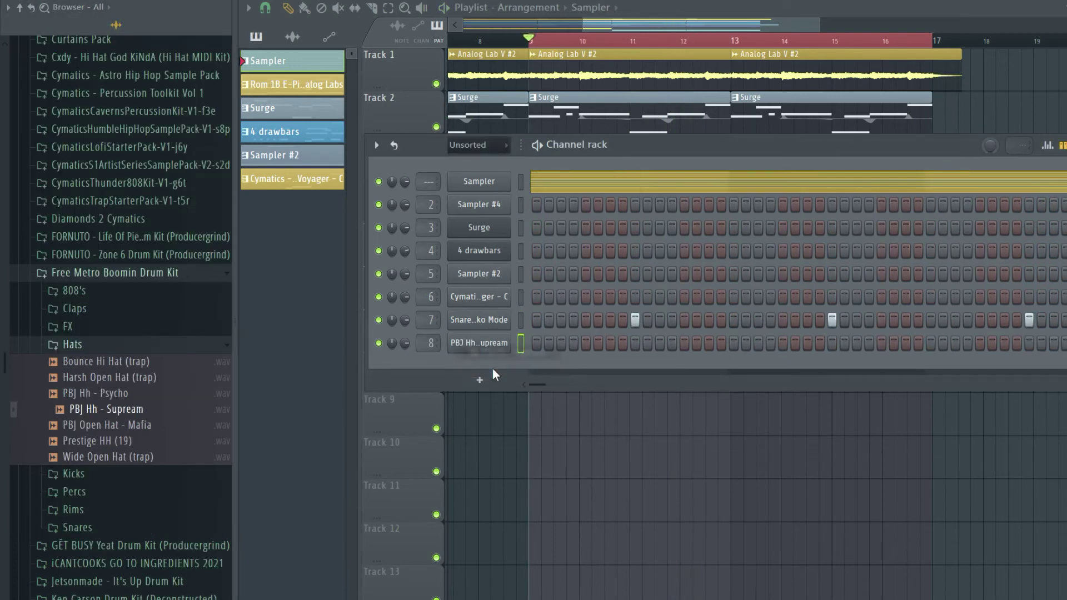
- Add a Sampler channel and place very clean 1 hits on steps 11, 13 to 15, 17, 19, 23, 29 and 31
click(480, 380)
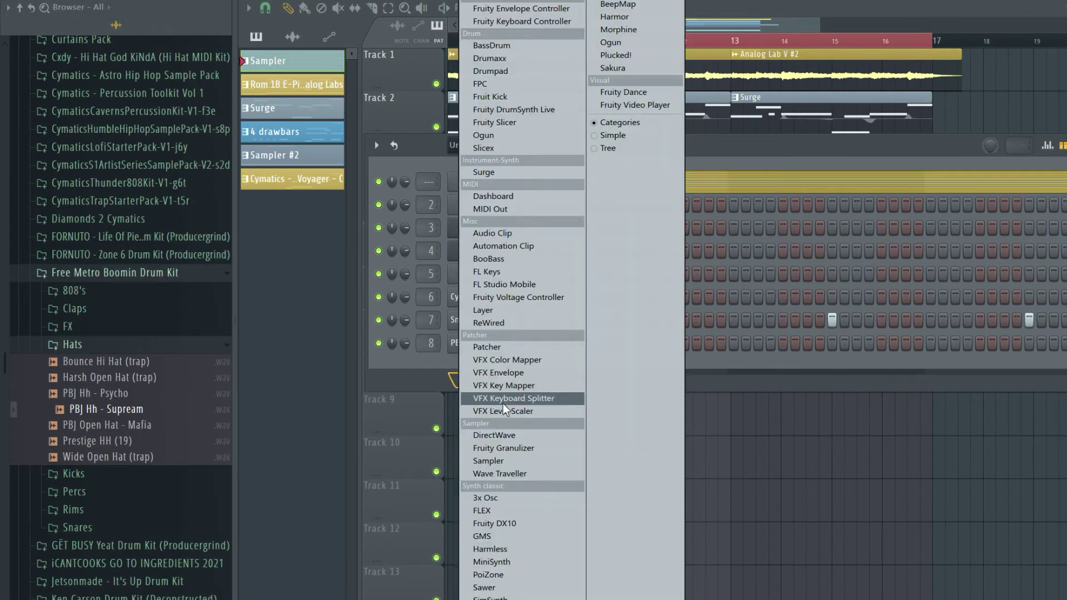
click(500, 463)
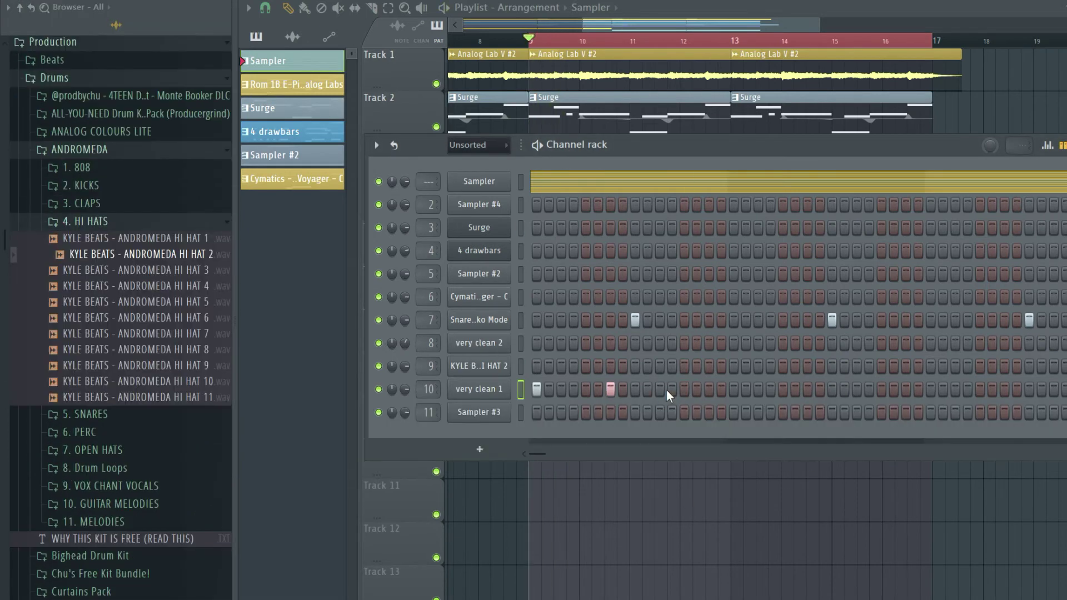
click(685, 390)
click(696, 389)
click(710, 389)
click(733, 389)
click(758, 389)
click(808, 389)
click(882, 389)
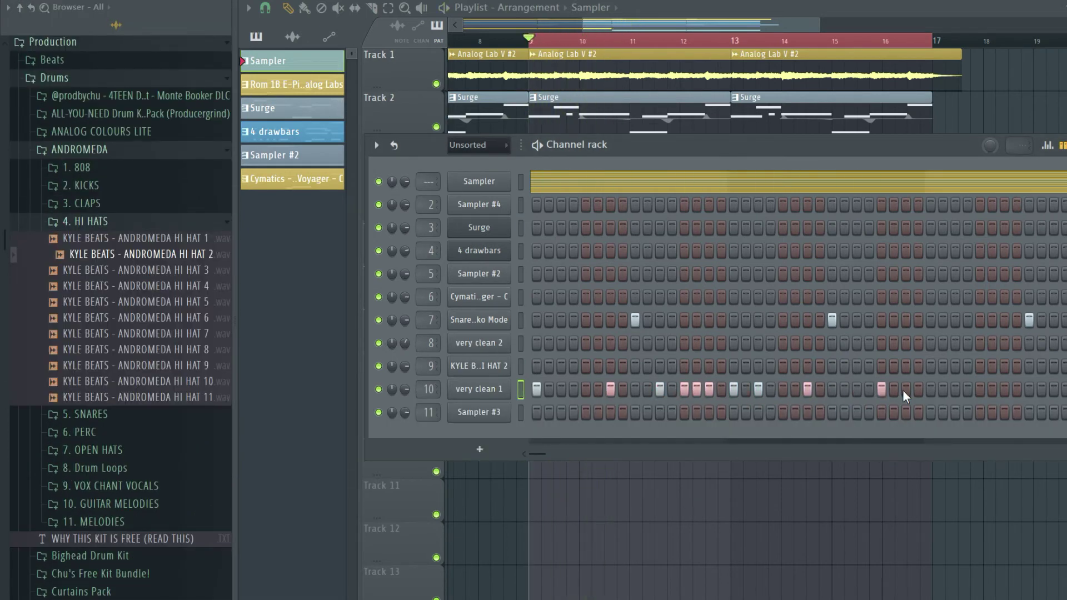
click(906, 390)
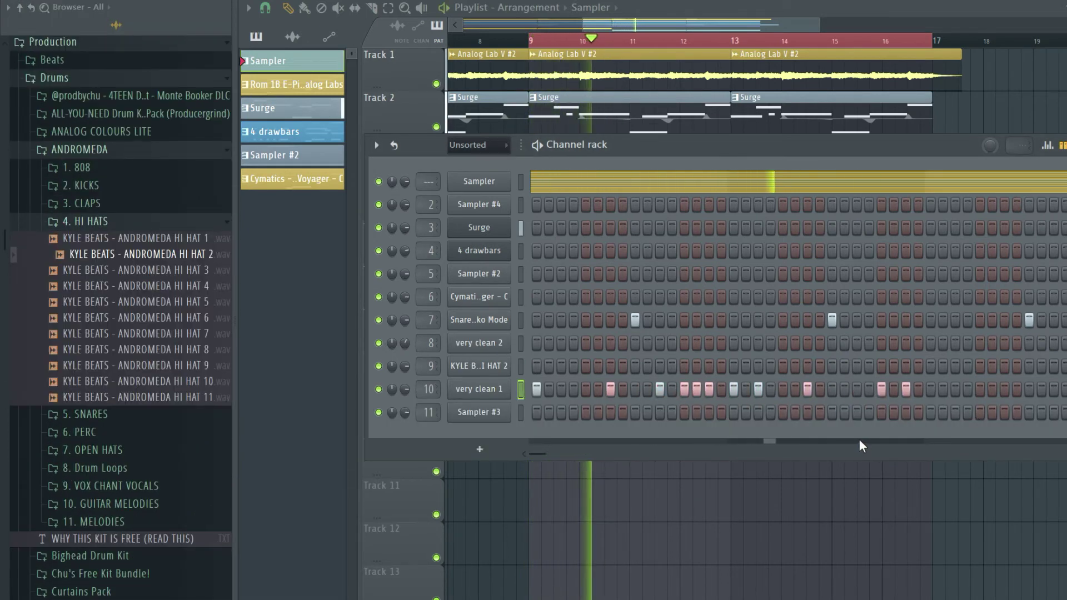
- Turn the very clean 2 hit on step 5 into a short chopped roll with rising velocities
key(space)
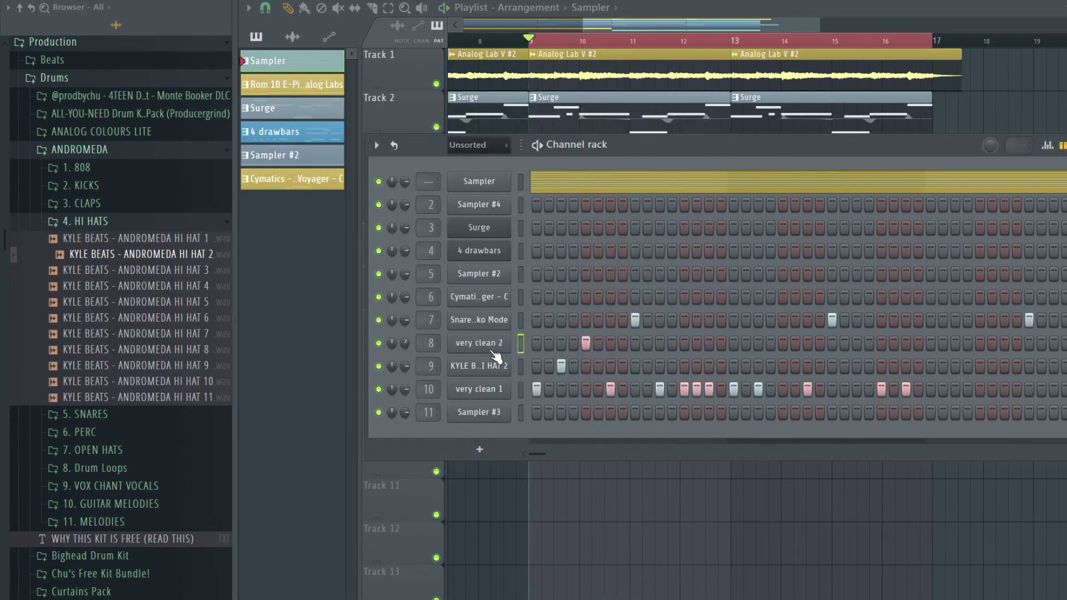
key(F7)
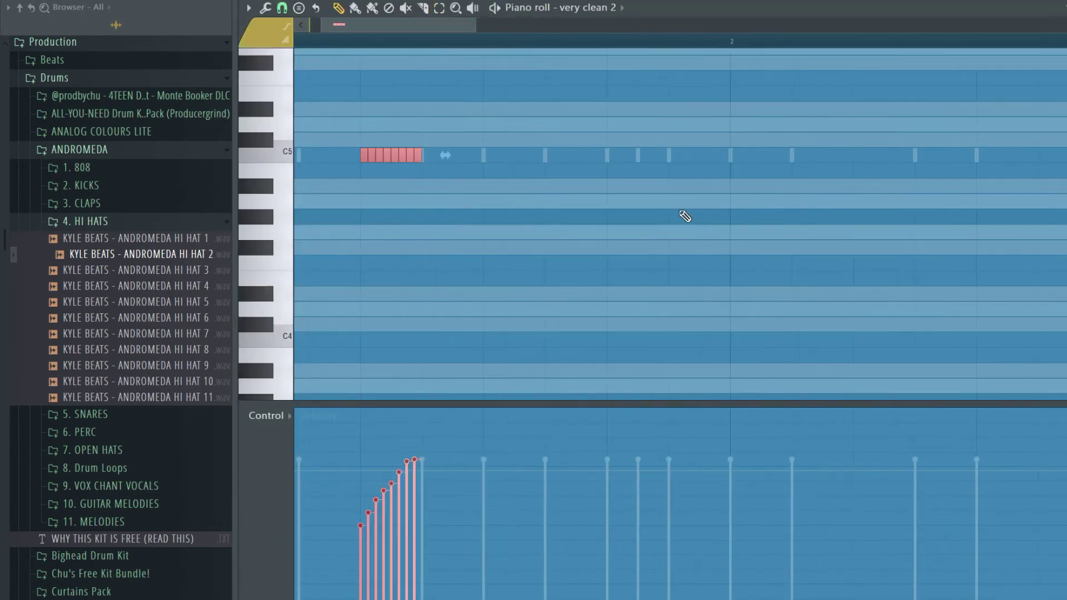
key(F6)
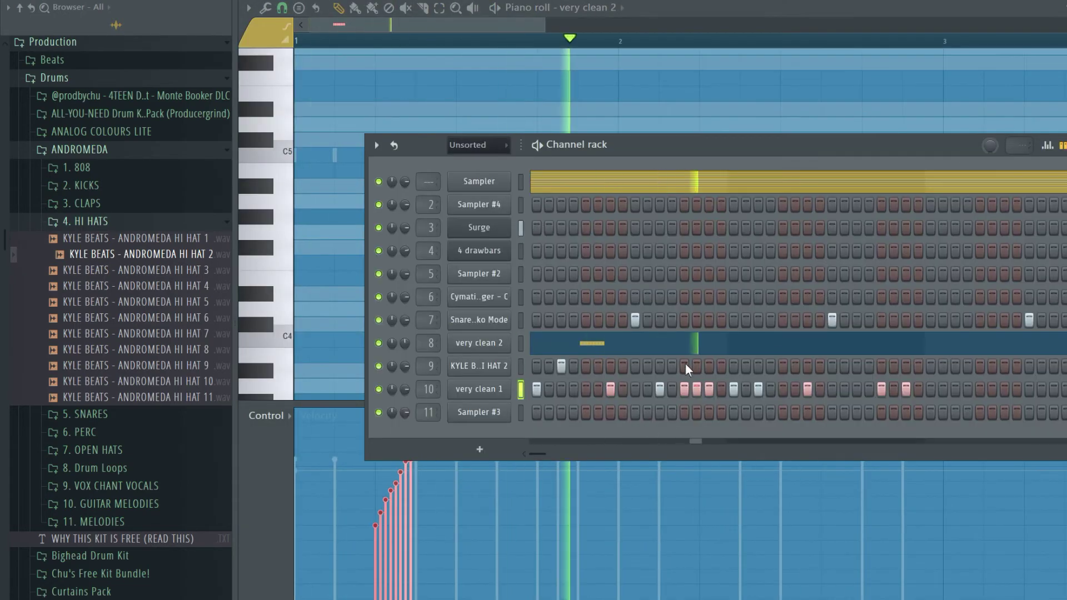
- Place Andromeda Hi Hat 2 hits on steps 13 to 15 and remove the very clean 1 hits from those steps
drag(684, 366, 709, 366)
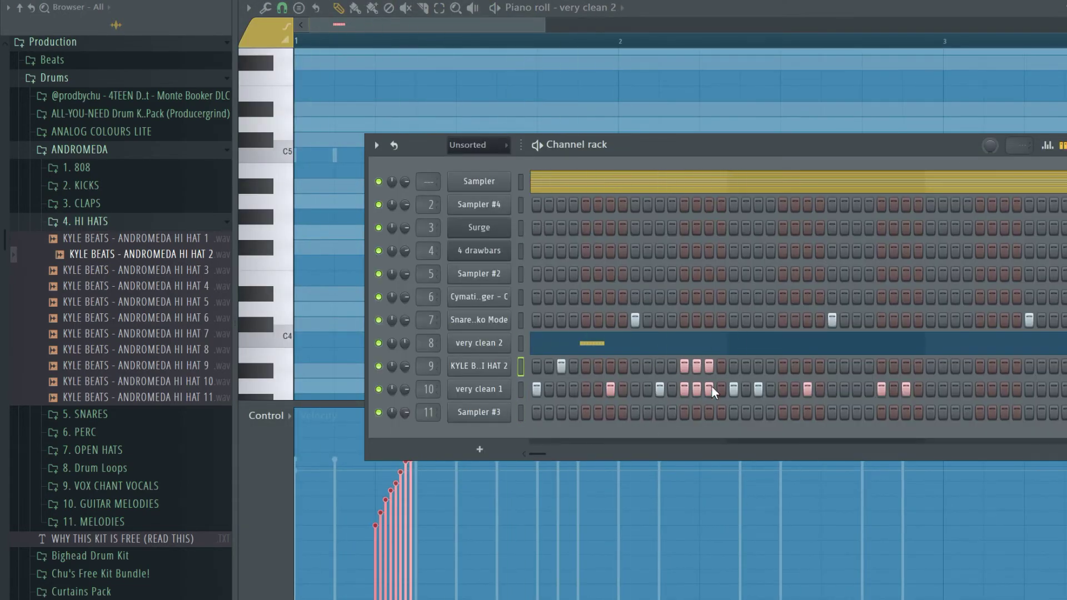
right_click(709, 389)
right_click(696, 389)
right_click(684, 389)
- Replace the Andromeda Hi Hat 2 sample on channel 9 with [CH] 03 from the 4TEEN Drum Kit
click(114, 221)
click(114, 149)
scroll(128, 250, up, 5)
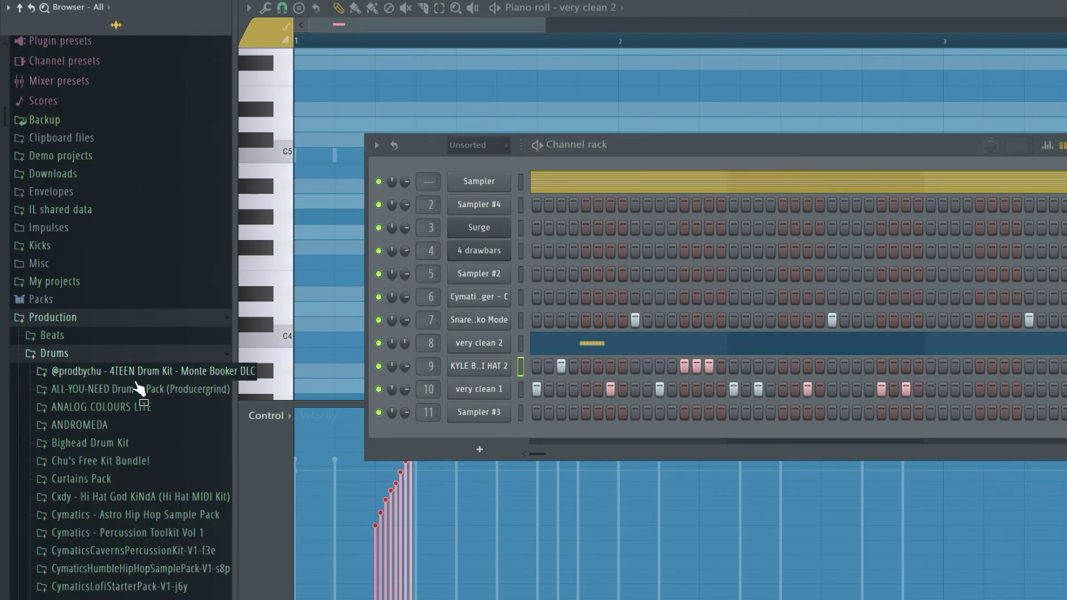
click(135, 376)
click(89, 229)
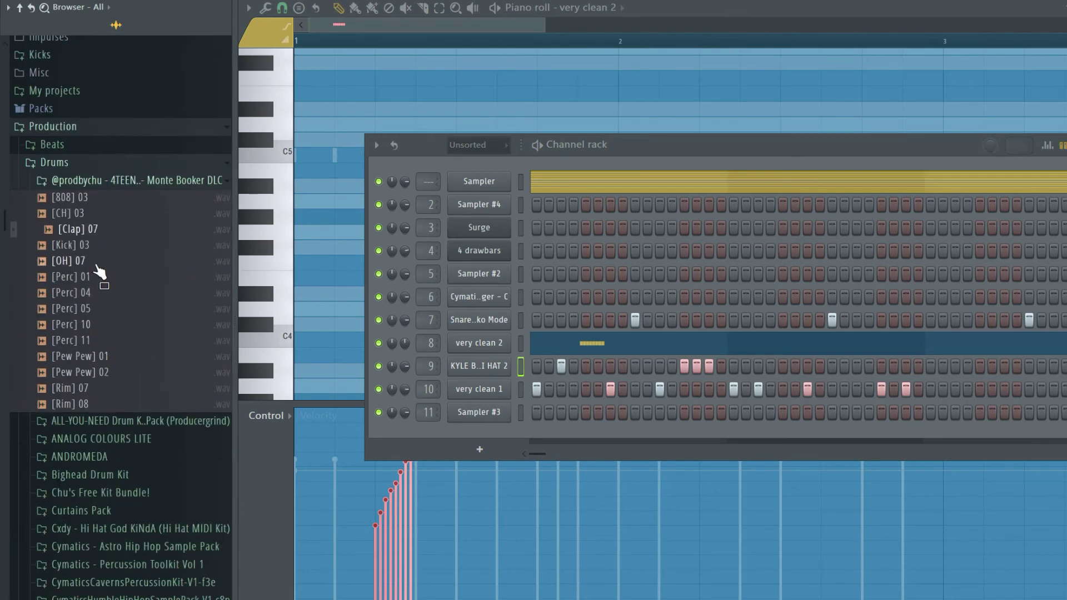
drag(84, 215, 501, 367)
drag(501, 367, 494, 366)
- Play the pattern and add a very clean 1 hit on step 18 and a [CH] 03 hit on step 21
key(space)
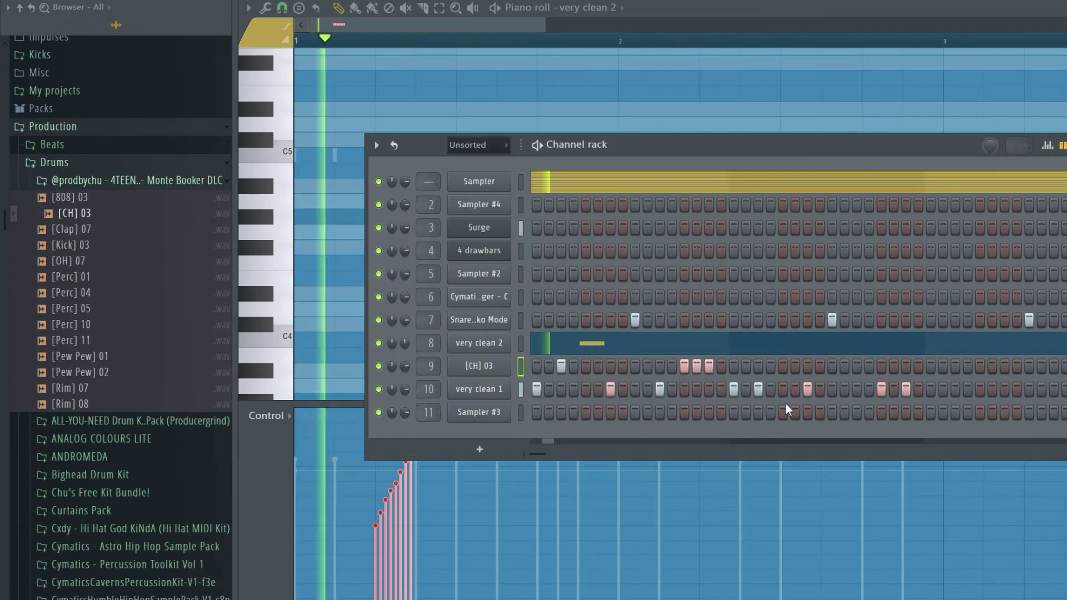
click(745, 389)
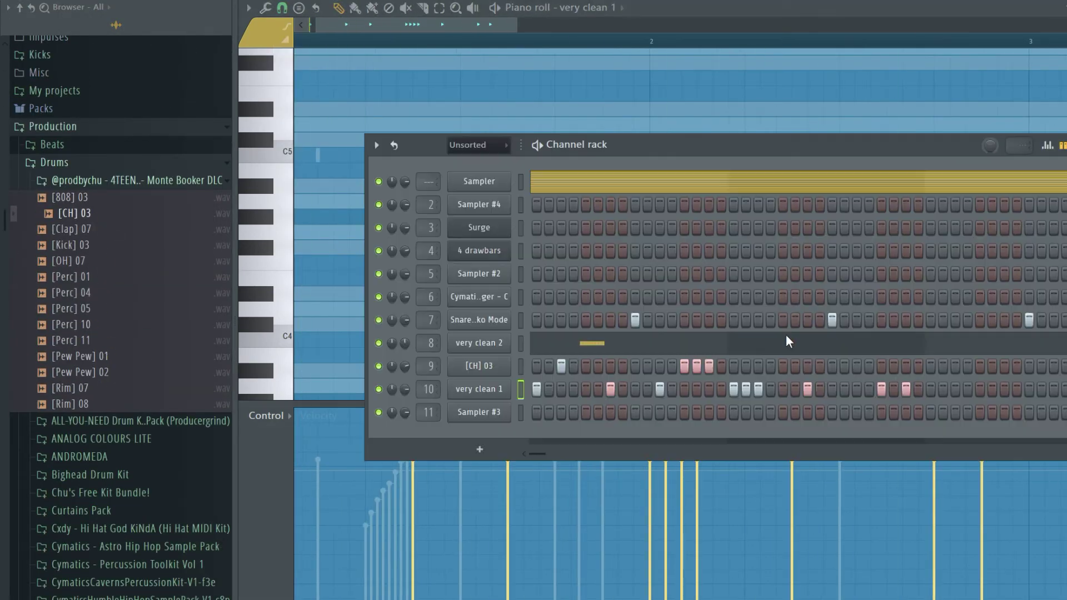
click(782, 366)
- Add very clean 2 notes at C5 on steps 23 and 27, plus a chopped roll with falling velocities over steps 29 to 32
click(786, 343)
click(794, 155)
click(889, 156)
drag(803, 156, 1029, 156)
key(alt+u)
click(634, 386)
drag(974, 538, 867, 472)
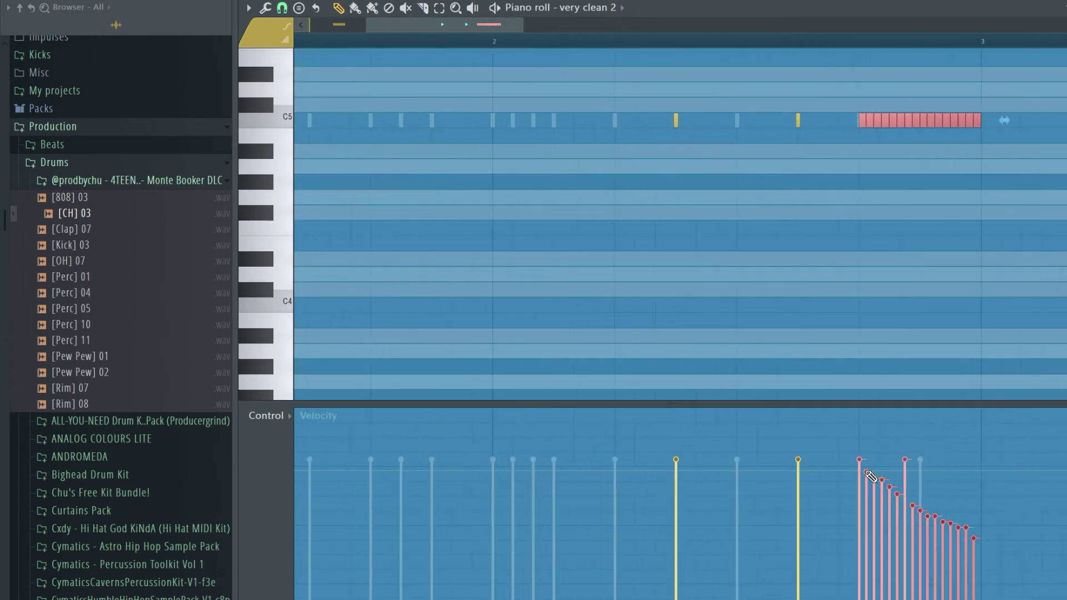
key(F6)
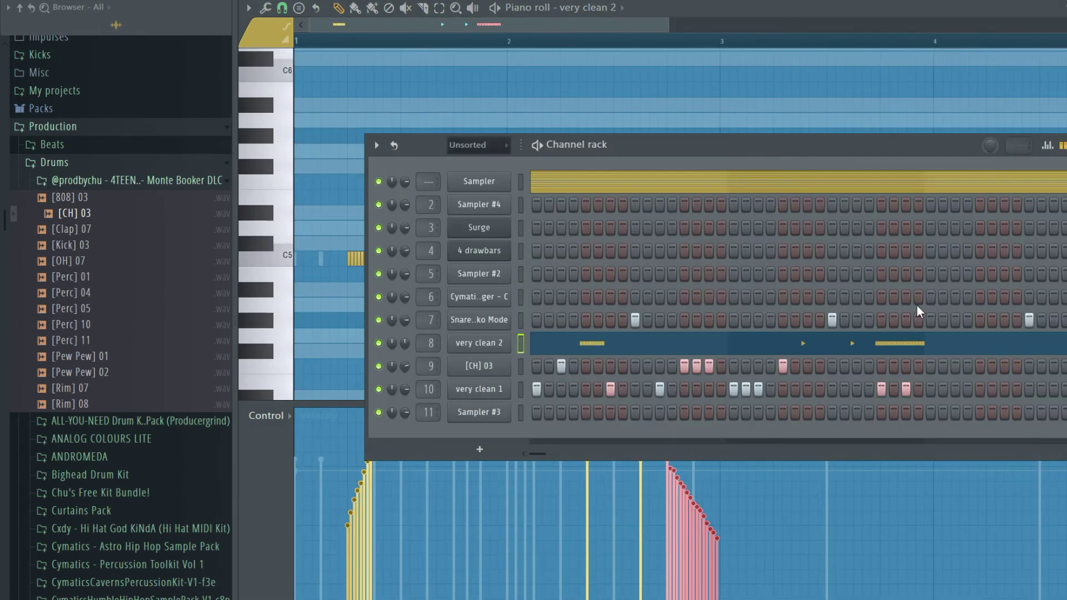
- Play the pattern and continue the very clean 1 hits from step 33 through step 61
key(space)
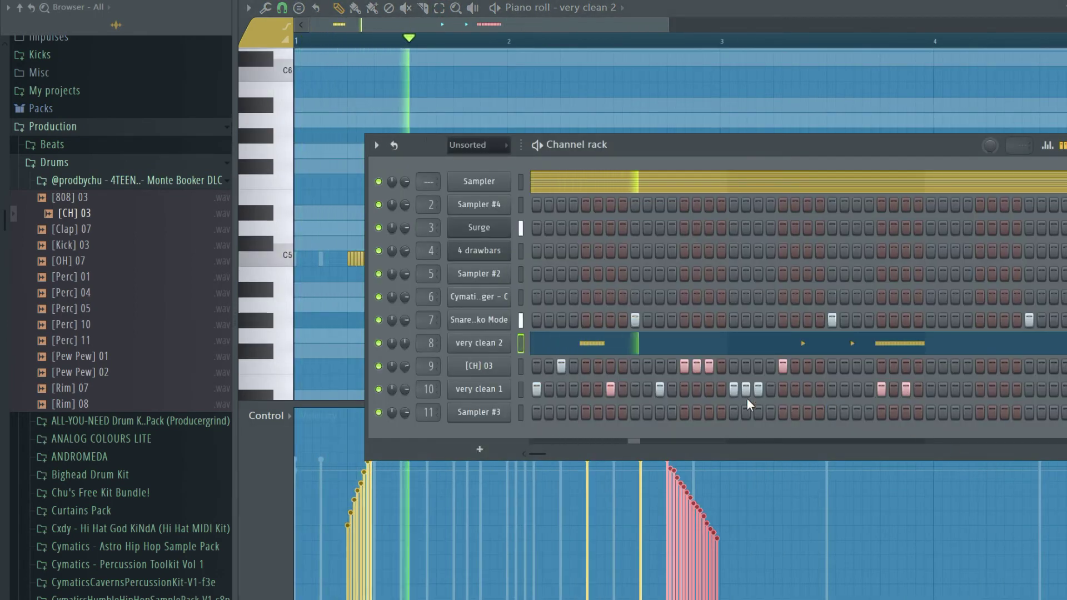
click(931, 389)
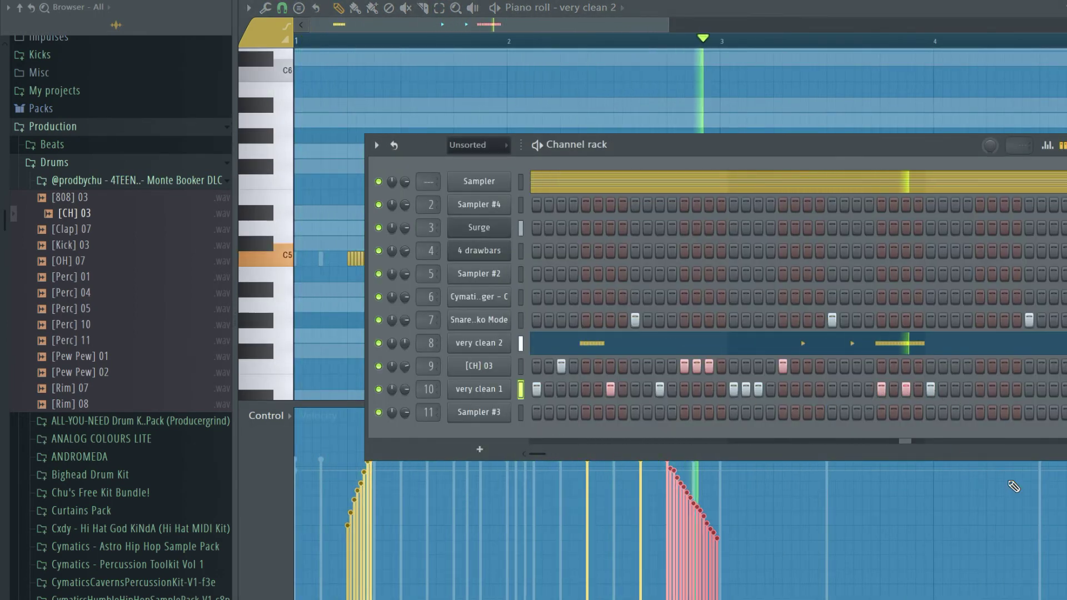
click(956, 391)
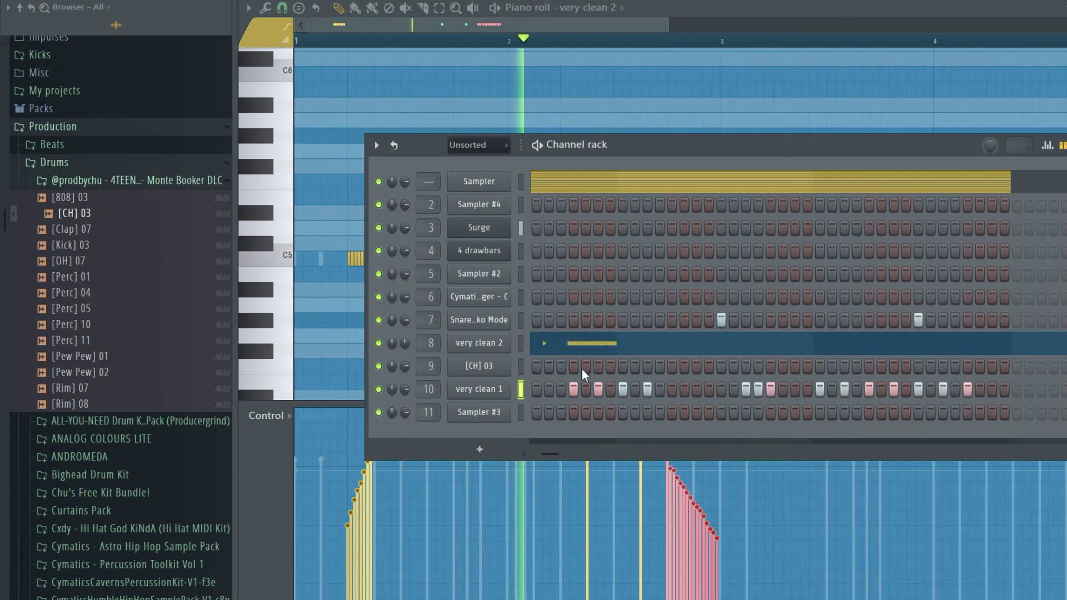
- Add a [CH] 03 hit on step 37 and a chopped two-step very clean 2 roll at C5 starting on step 39
click(697, 366)
click(675, 343)
scroll(621, 276, up, 5)
click(621, 259)
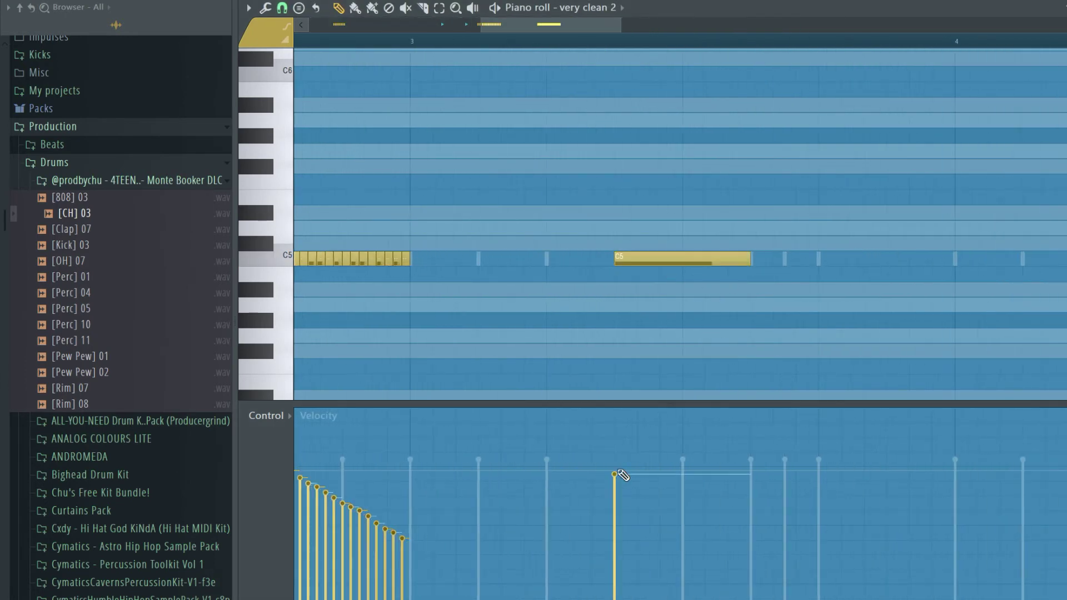
drag(624, 476, 623, 465)
drag(750, 259, 682, 259)
key(ctrl+u)
scroll(653, 457, down, 7)
key(space)
key(space)
- Place [CH] 03 hits on steps 47, 48 and 49 and play the pattern
key(F6)
click(796, 366)
click(808, 366)
click(820, 365)
key(space)
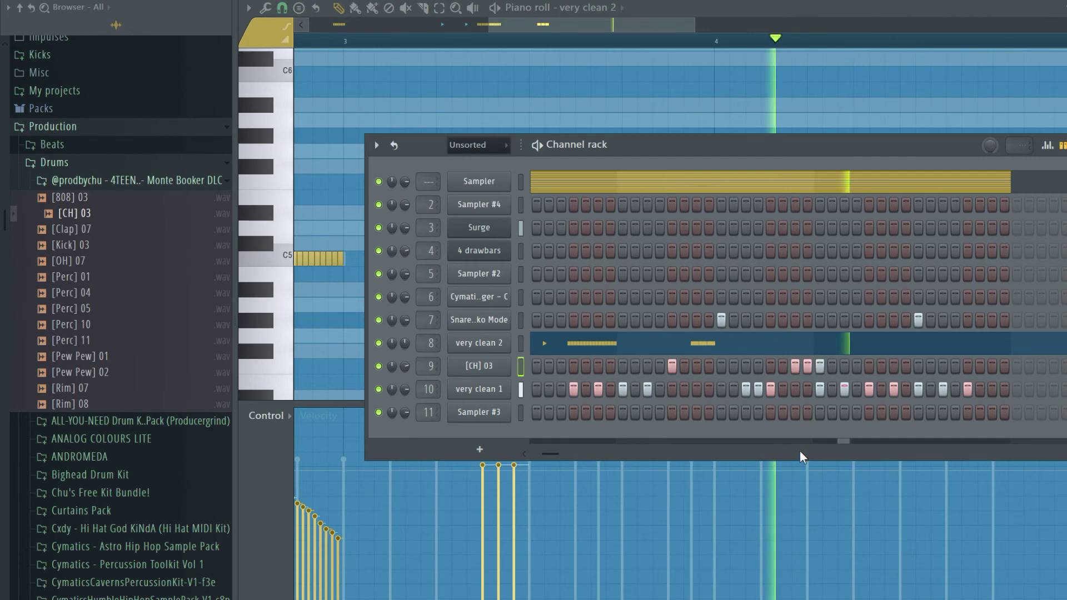
- Add a very clean 2 roll with falling velocities over the last beat of bar 4
key(F7)
click(977, 346)
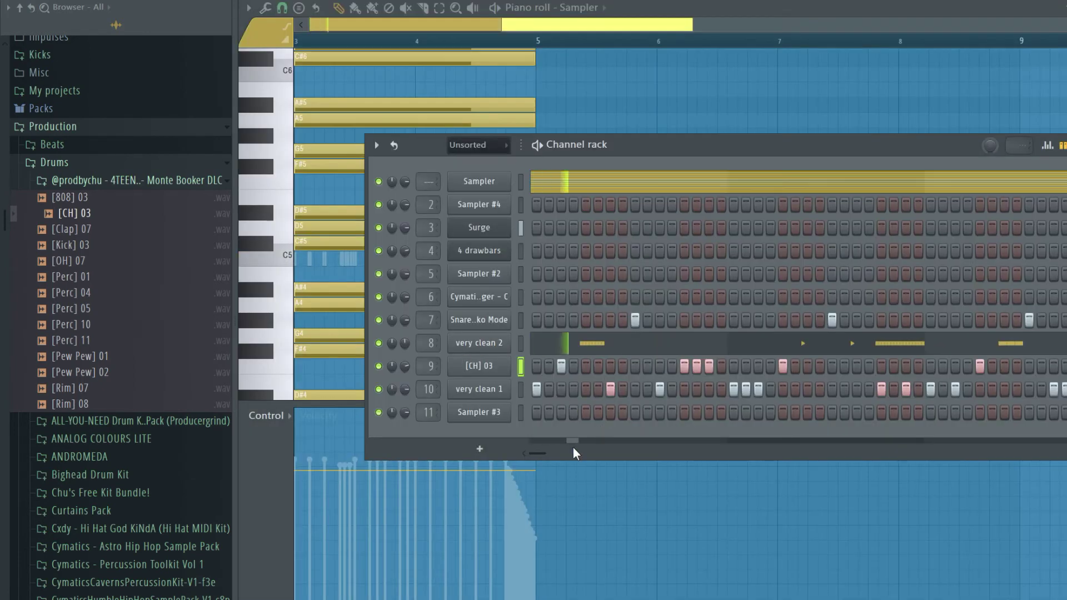
drag(544, 453, 549, 455)
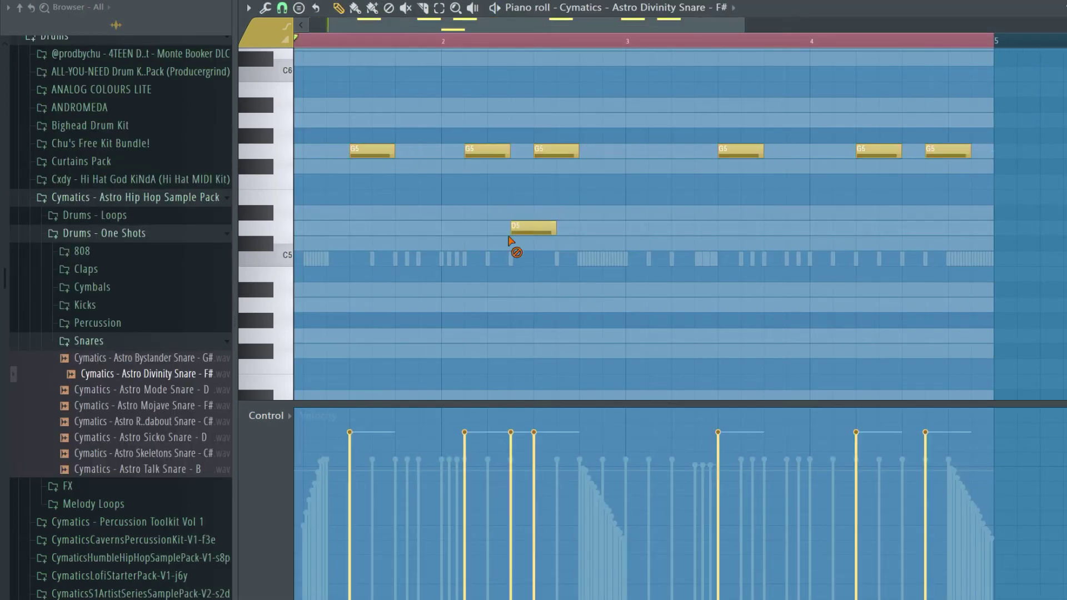
- Delete the D5 note in bar 2 of the Astro Divinity Snare pattern and play the remaining G5 notes
right_click(510, 239)
scroll(392, 301, up, 3)
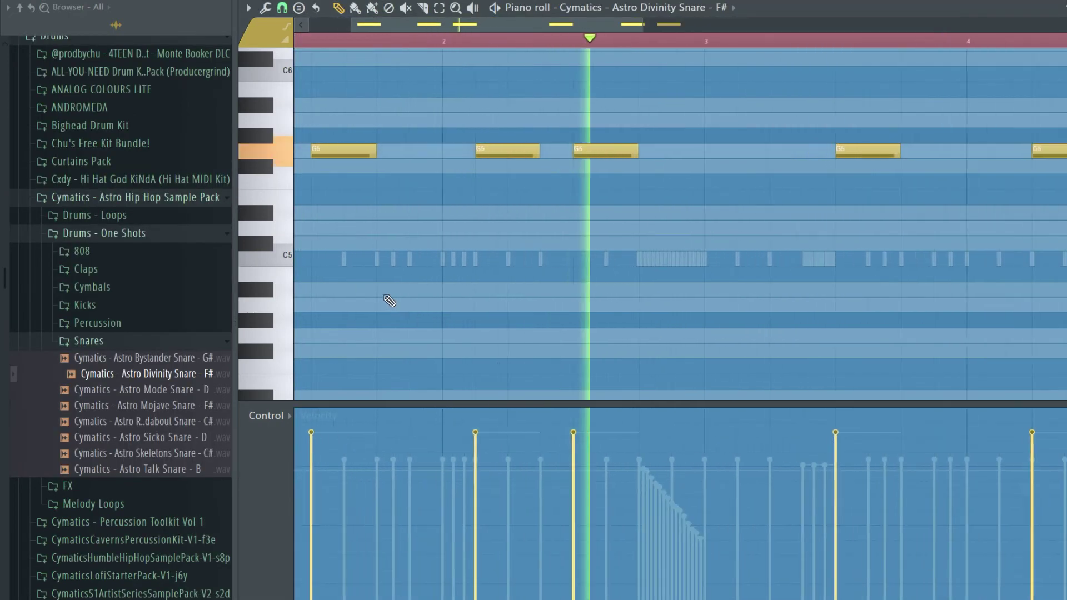
scroll(387, 295, down, 3)
scroll(409, 291, up, 3)
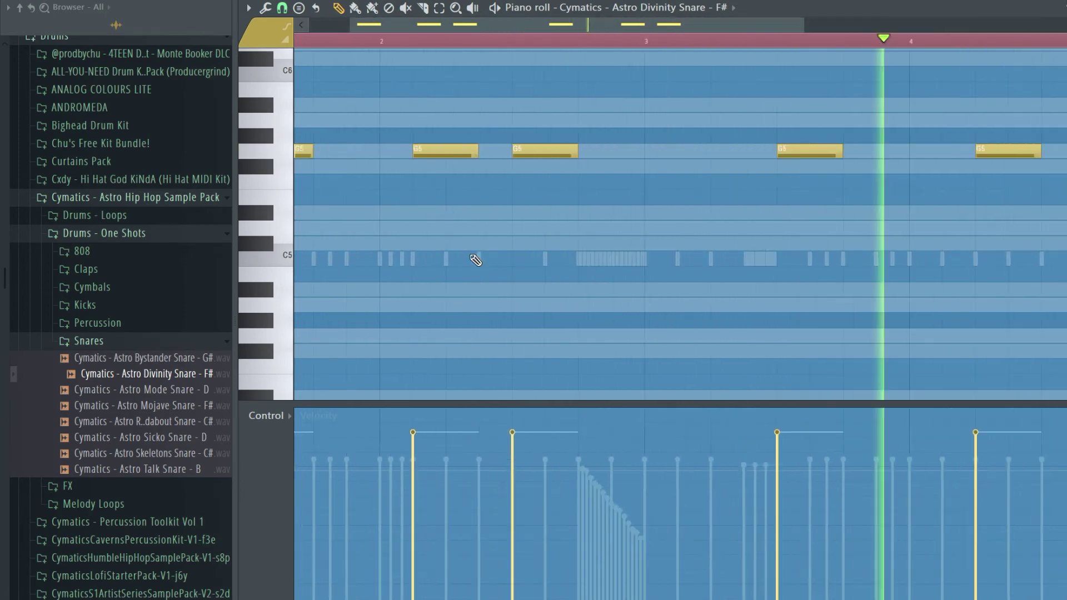
- Add Kick 1 [ cartonage ] hits on steps 33, 39, 49, 51 and 55, auditioning the pattern
scroll(475, 260, down, 3)
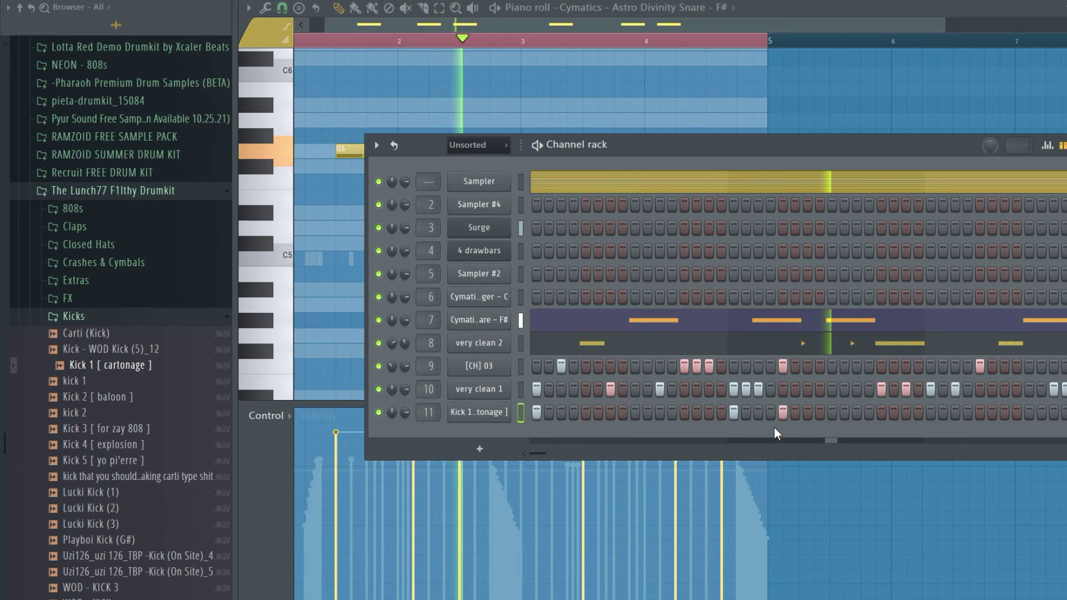
key(space)
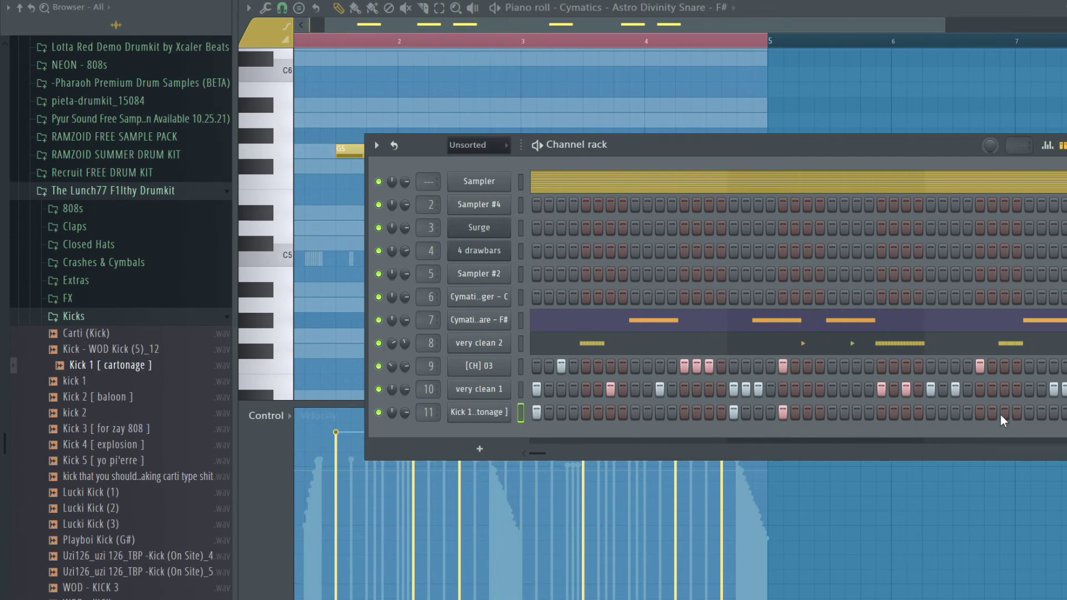
click(1002, 414)
key(space)
drag(541, 454, 557, 454)
key(space)
click(722, 413)
key(space)
click(747, 414)
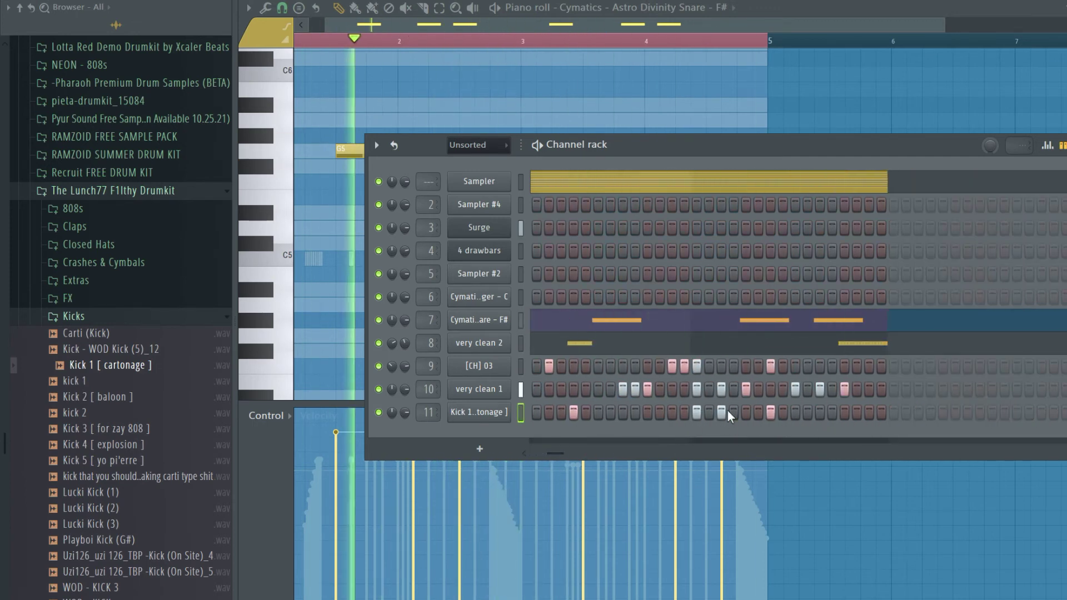
- Remove the Kick 1 [ cartonage ] hits on steps 51 and 55 and add hits on steps 45, 53 and 59
right_click(722, 414)
right_click(771, 413)
click(648, 415)
click(795, 414)
mouse_move(556, 455)
mouse_down()
mouse_move(579, 458)
mouse_move(549, 454)
mouse_up()
click(733, 414)
right_click(711, 416)
- Move the last G5 note of the Astro Divinity Snare two steps earlier, to beat 3 of bar 4
click(662, 321)
drag(616, 151, 576, 152)
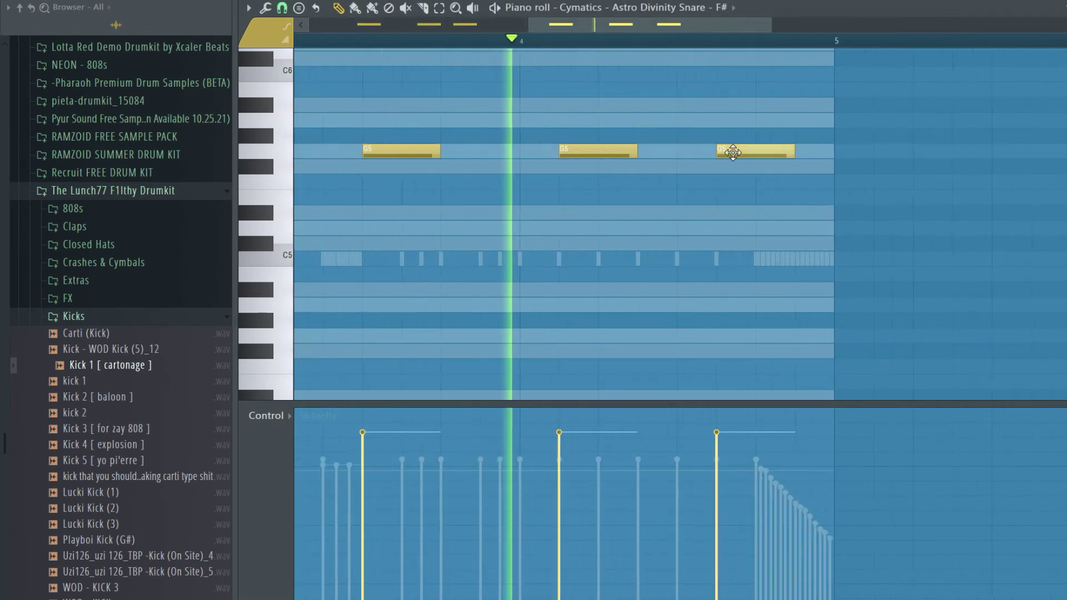
key(F6)
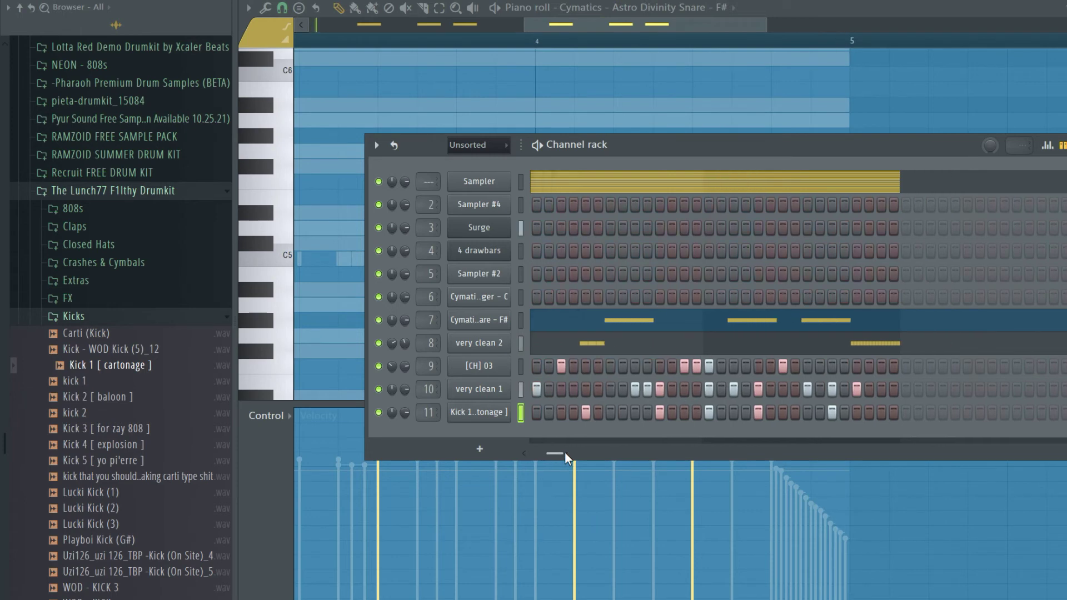
- Inspect the sampler settings and waveform of the Kick 1 [ cartonage ] channel
click(508, 417)
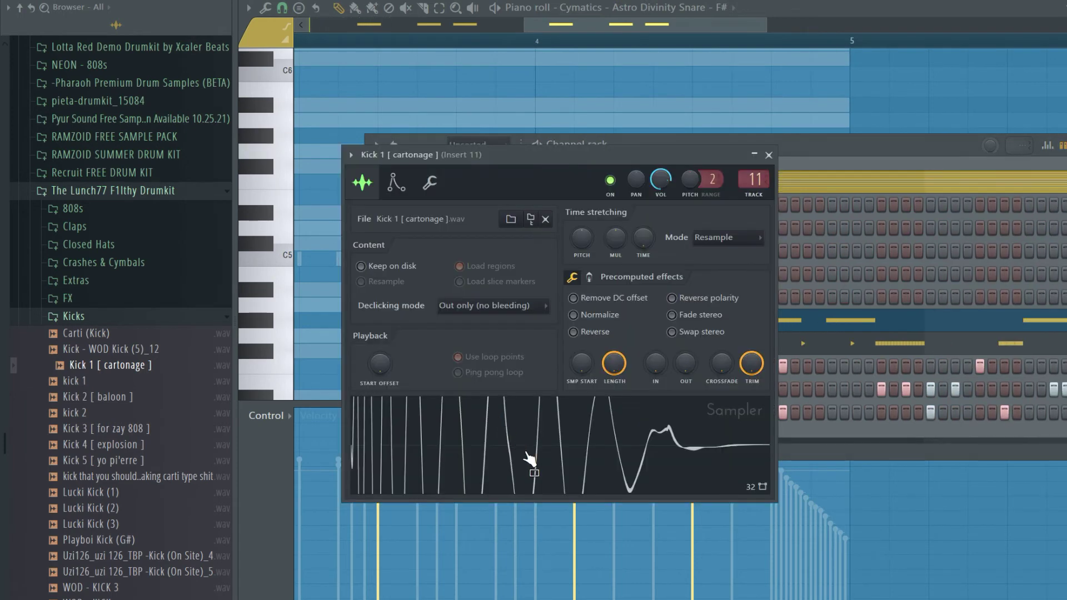
click(769, 156)
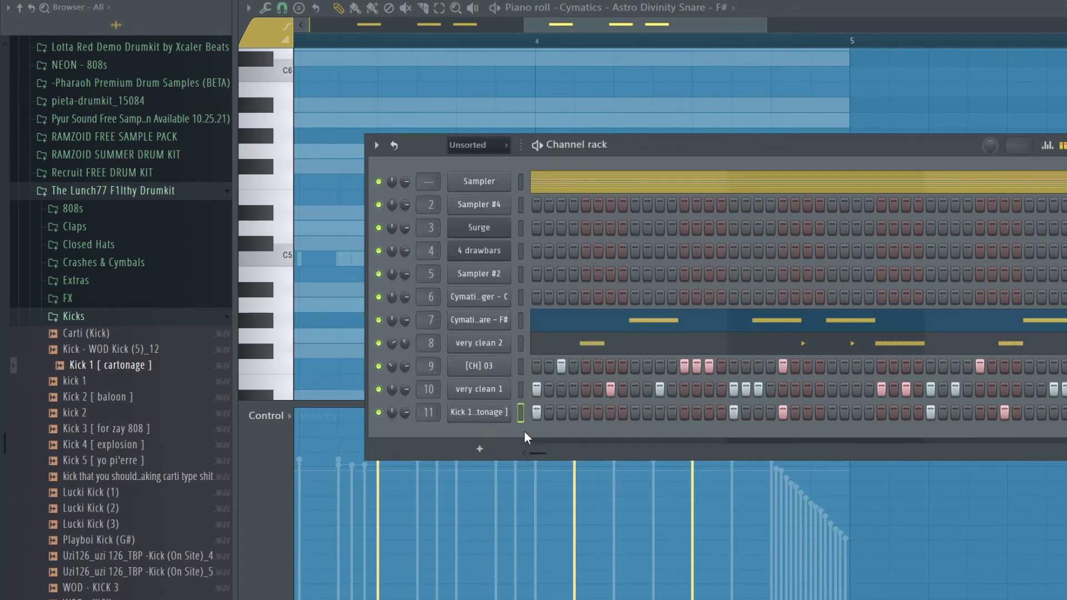
click(500, 416)
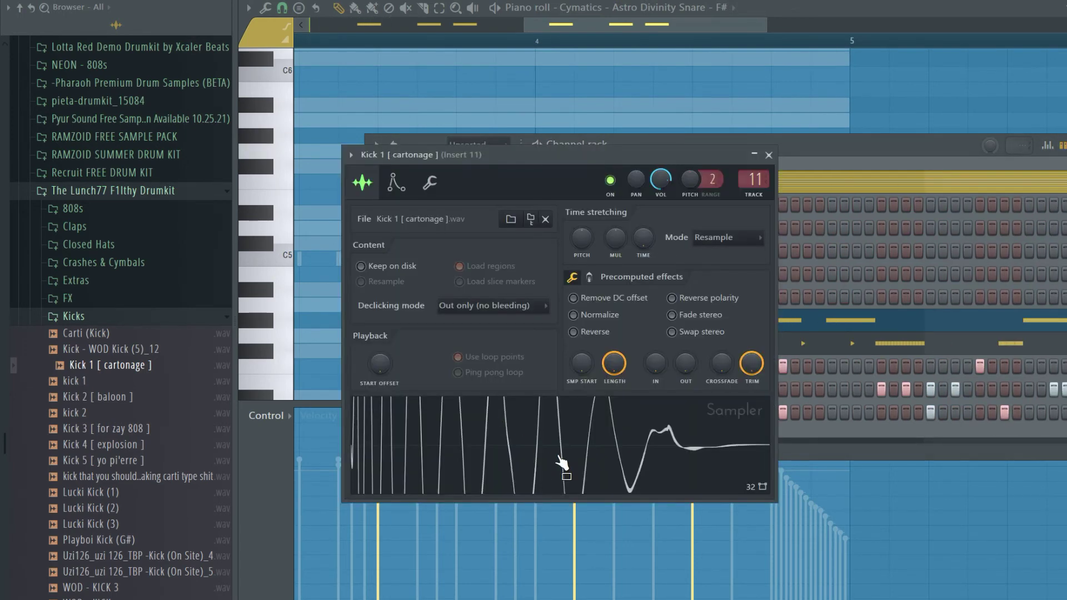
click(769, 156)
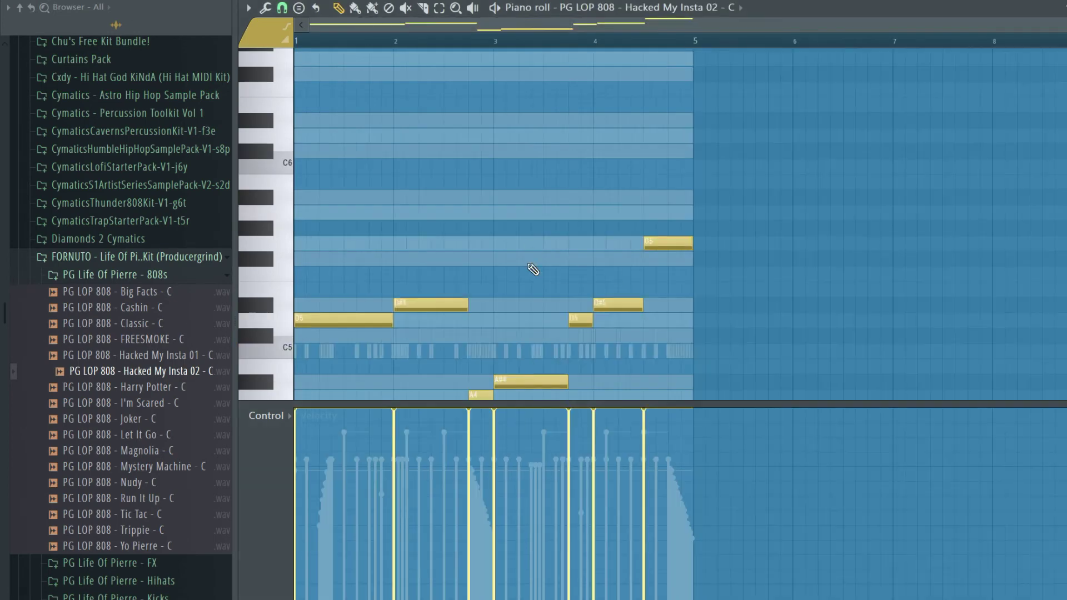
- Shorten the first 808 D5 note to three beats, add a two-step D5 before bar 2, and split bar 2's D#5 around a two-step gap
scroll(656, 139, up, 5)
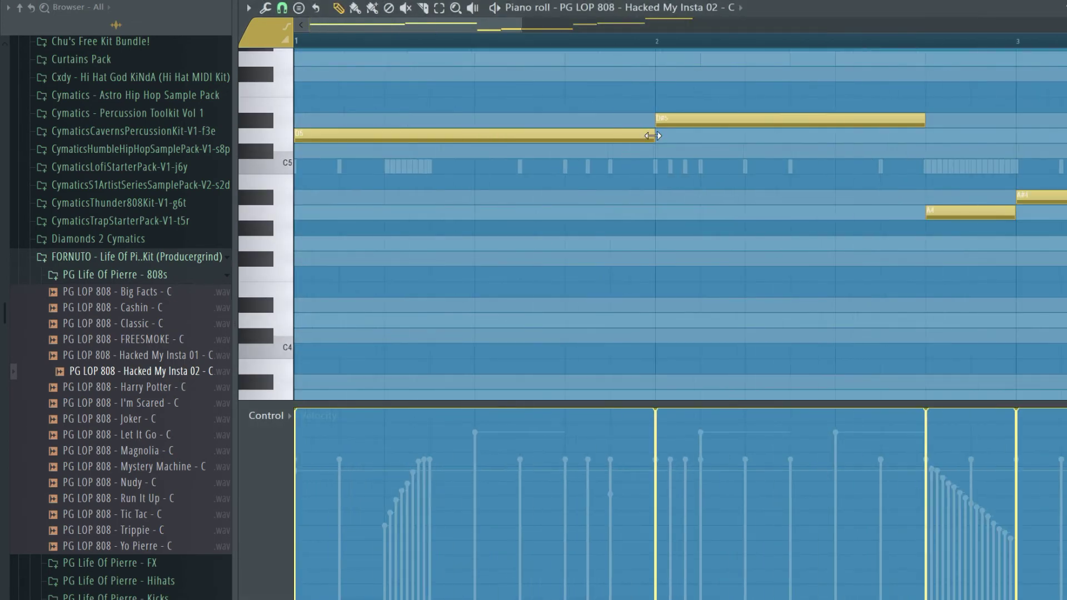
drag(654, 135, 474, 137)
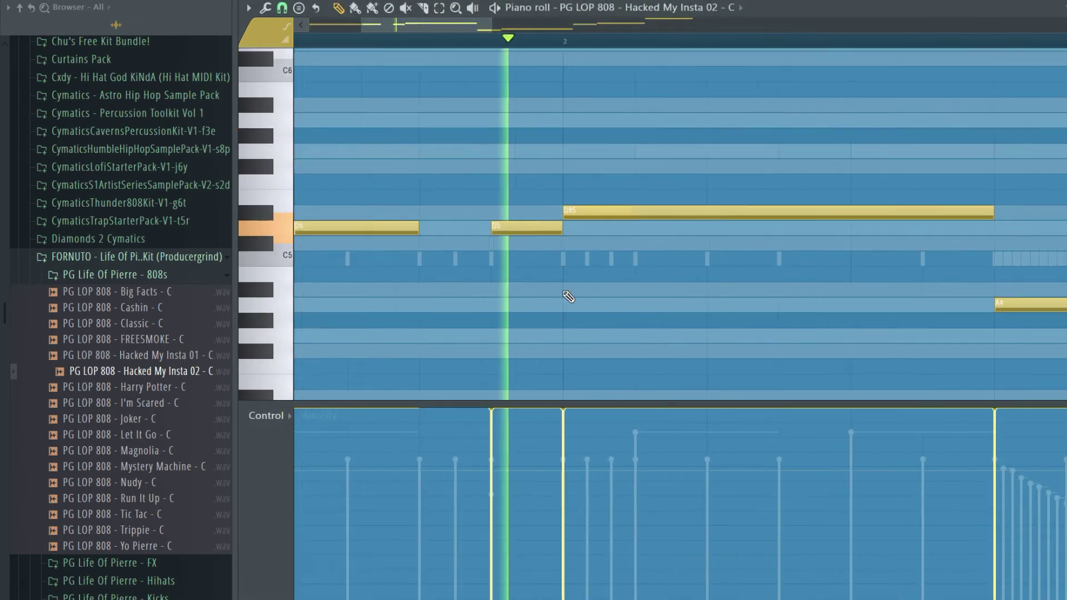
scroll(568, 296, down, 5)
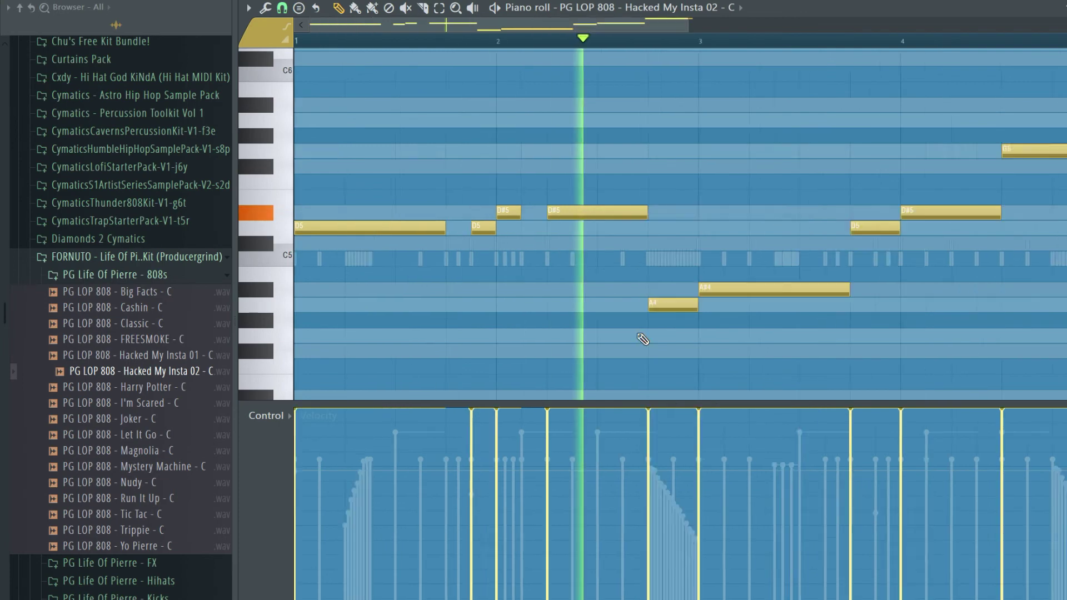
- Copy all Kick 1 [ cartonage ] notes into the Hacked My Insta 02 808 pattern on C#4 as a rhythm guide
key(F6)
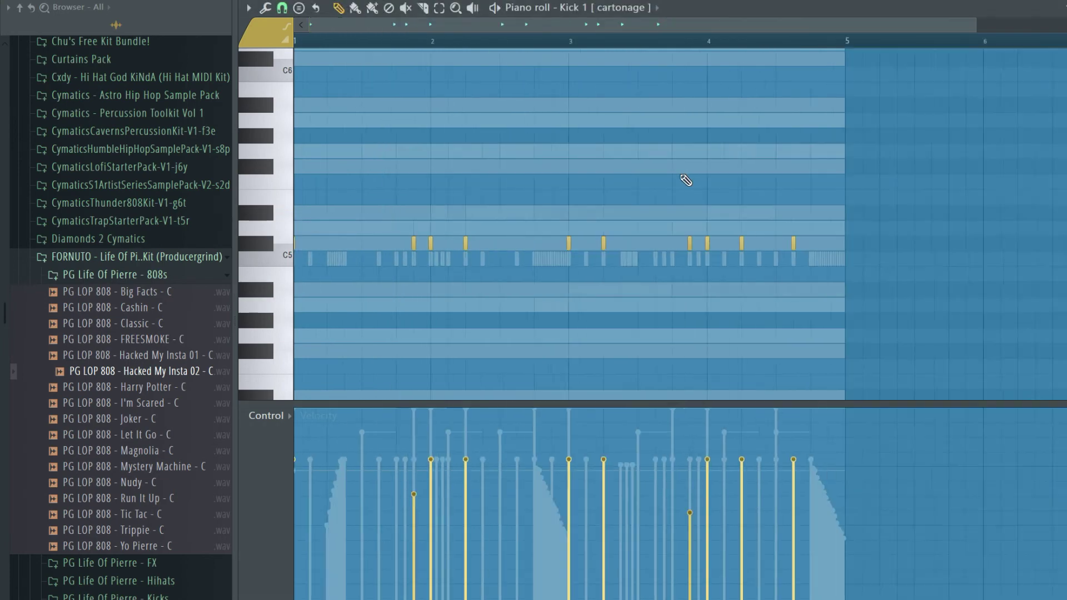
key(ctrl+a)
scroll(686, 180, down, 1)
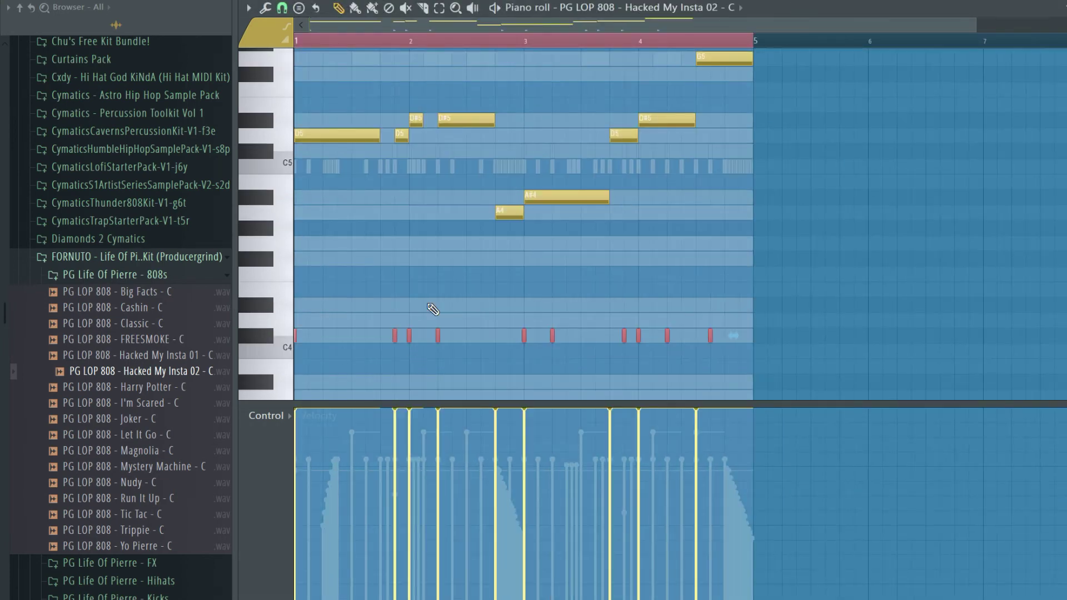
scroll(612, 278, up, 5)
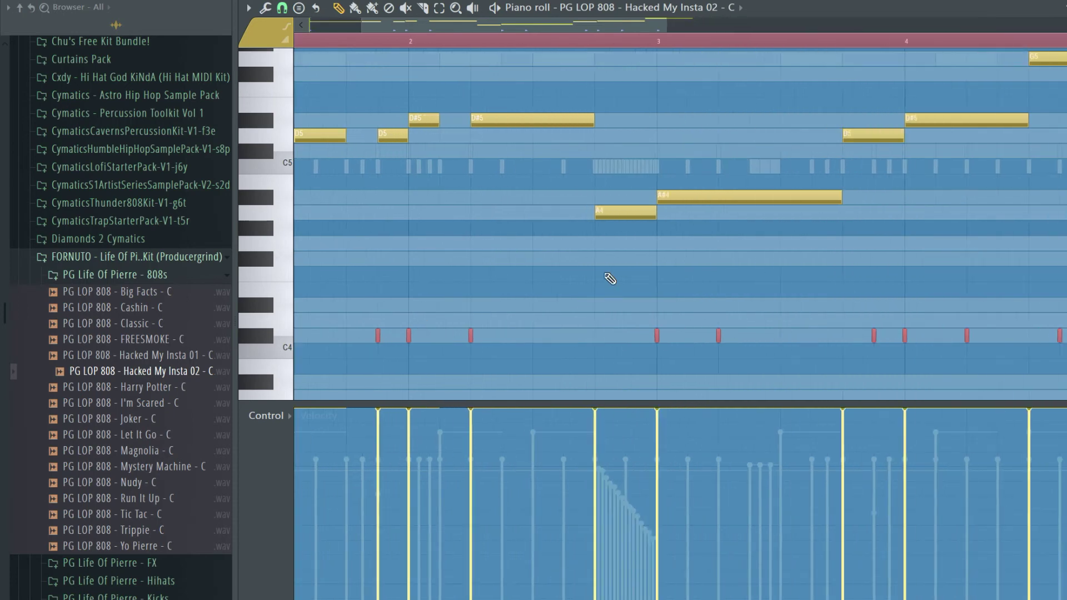
- Rework bars 3 and 4 of the 808 with two A#5 notes, repeated D#5 notes and short A#4 and G5 slide notes
click(600, 212)
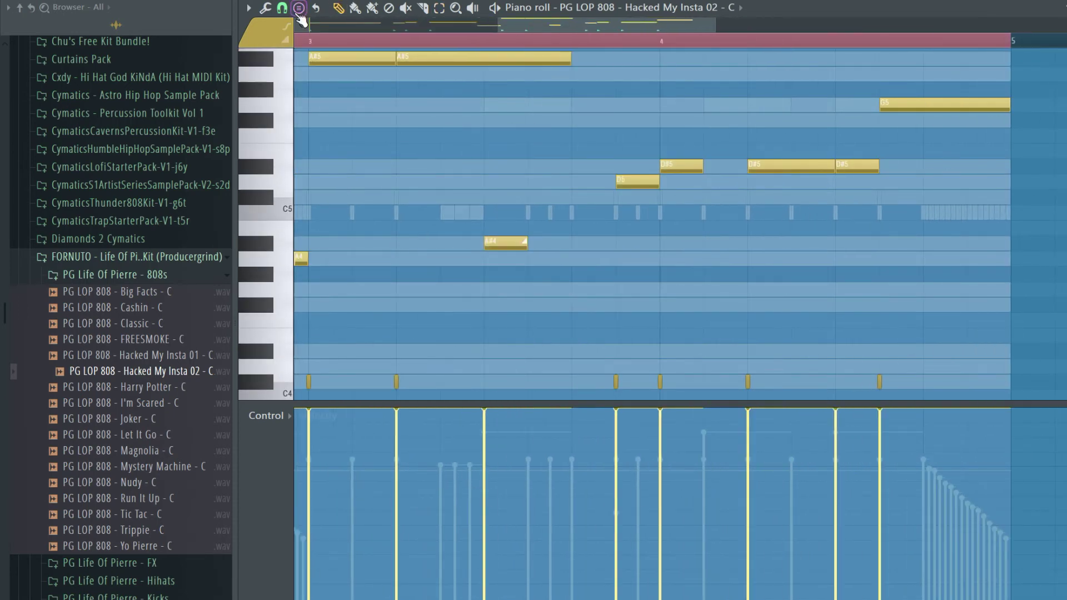
scroll(945, 106, up, 5)
click(728, 91)
scroll(701, 106, down, 8)
key(space)
scroll(560, 361, up, 1)
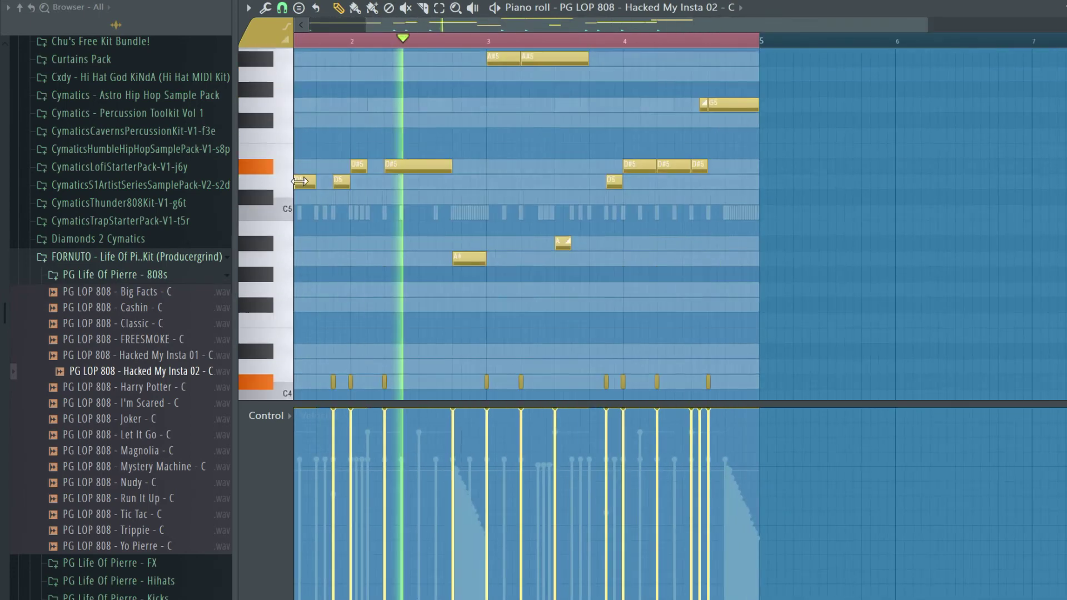
- Refine bar 3 of the 808 by dropping an A#5 note an octave to A#4 and adjusting the neighbouring notes
scroll(503, 104, up, 1)
drag(503, 104, 508, 292)
scroll(567, 289, up, 3)
drag(581, 289, 563, 289)
scroll(563, 289, down, 4)
scroll(556, 223, down, 2)
click(495, 8)
scroll(497, 244, down, 1)
scroll(695, 286, up, 4)
scroll(661, 311, down, 4)
right_click(594, 340)
scroll(559, 117, up, 5)
drag(555, 105, 643, 105)
scroll(456, 303, down, 3)
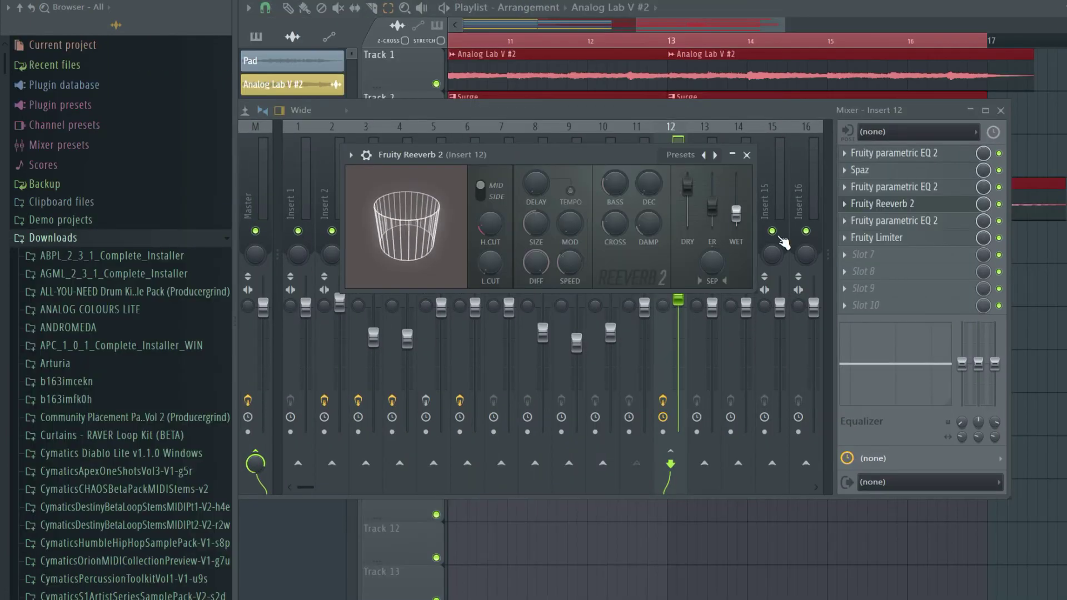
- Load Wider in slot 7 of Insert 12 and automate its mix level on Track 8 with a rise starting from zero
click(856, 254)
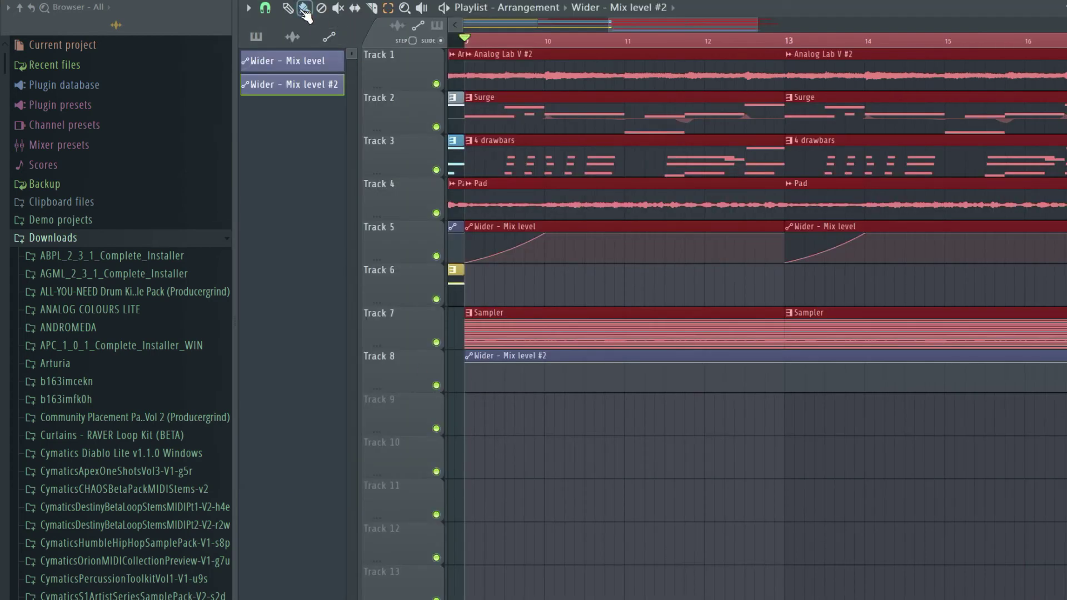
scroll(453, 389, up, 4)
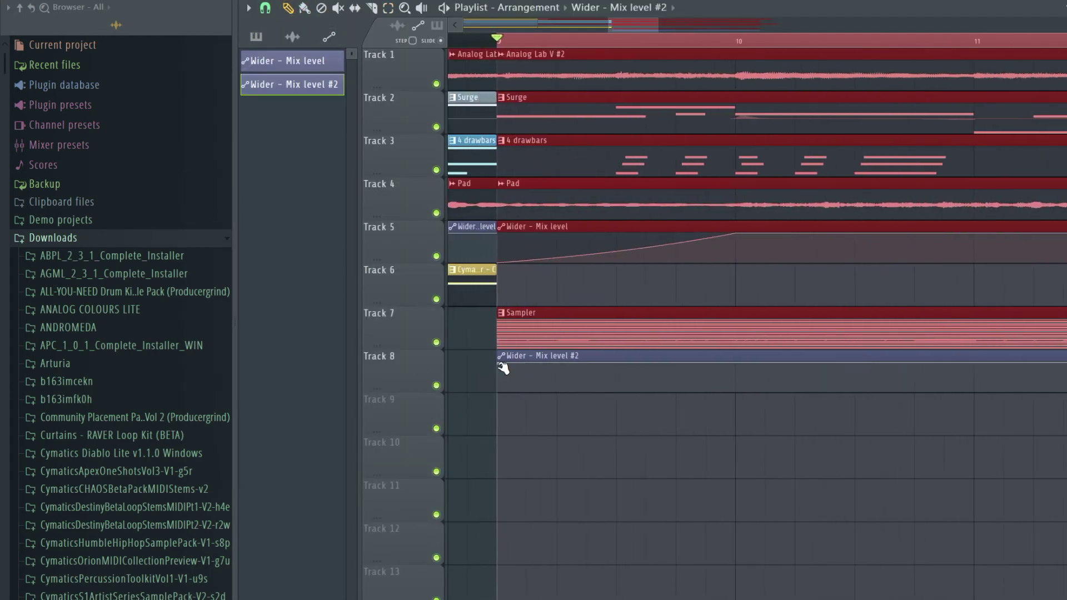
drag(499, 364, 484, 417)
scroll(481, 411, down, 4)
scroll(467, 411, up, 3)
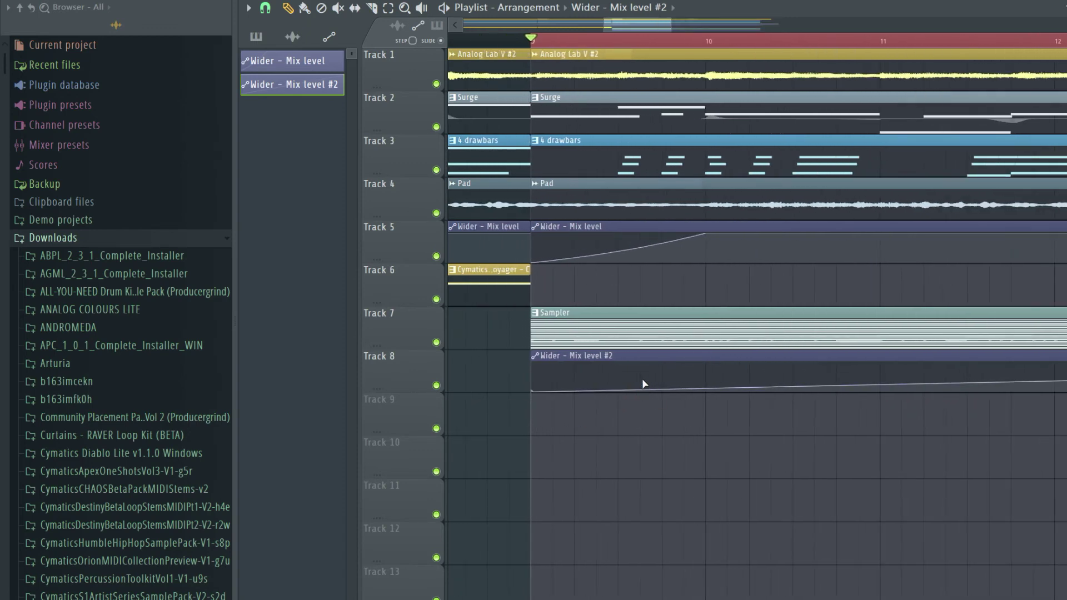
- Shape the Wider - Mix level #2 clip into a series of rises and drops between bars 9 and 13
drag(622, 383, 620, 380)
right_click(706, 393)
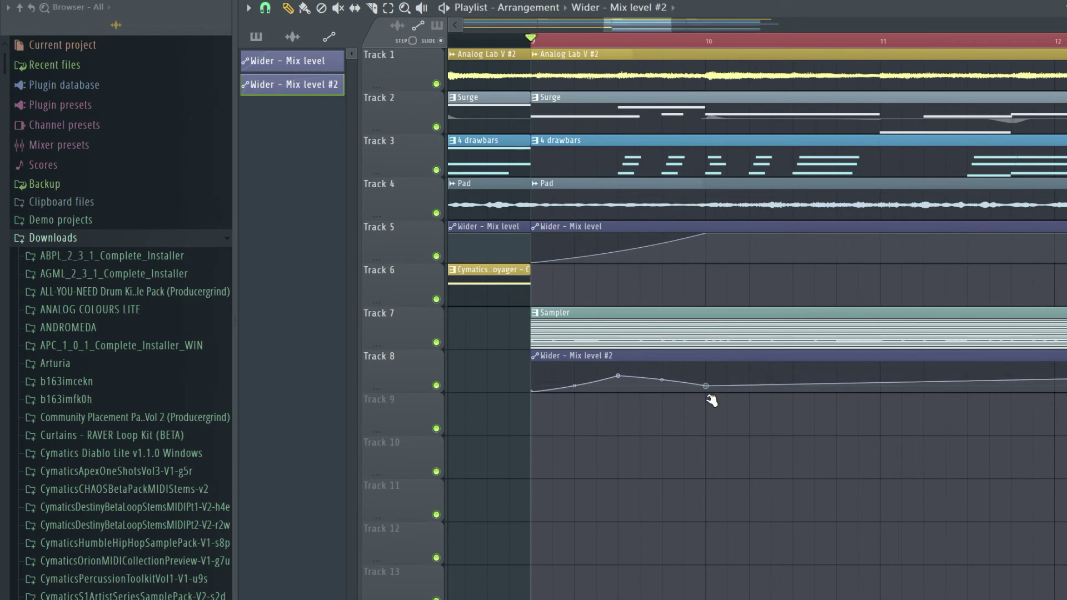
key(space)
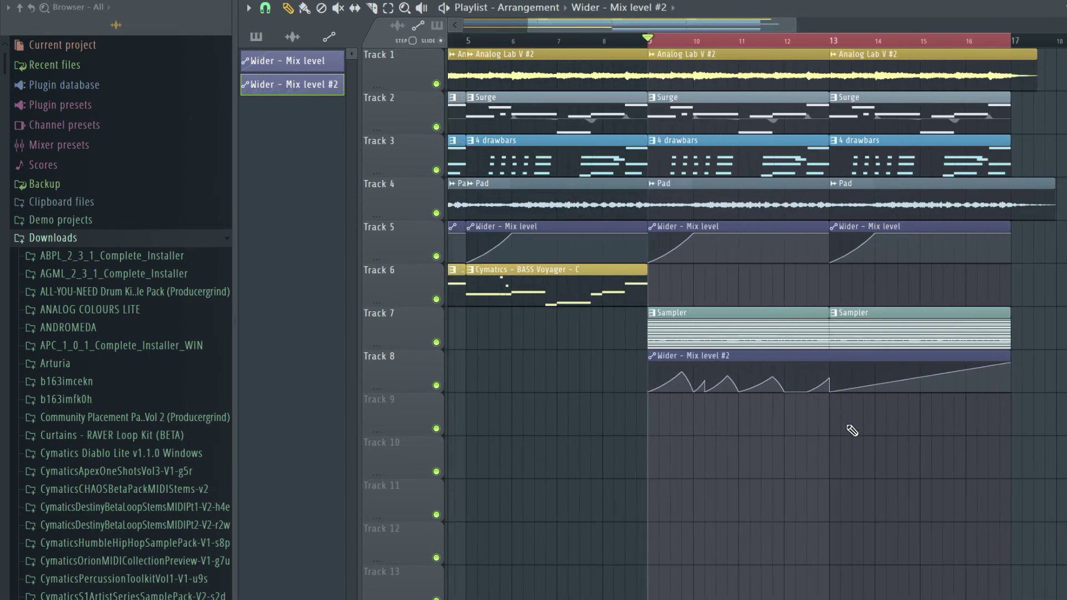
- Trim the Wider - Mix level #2 clip to end at bar 13 and repeat it from bar 13 to 17
drag(1013, 418, 910, 420)
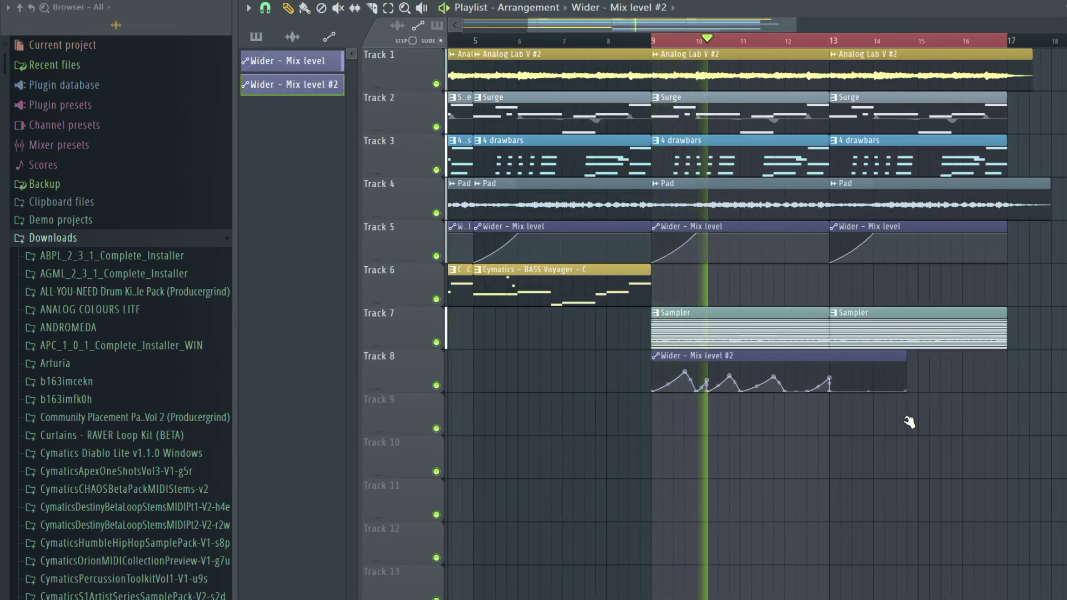
right_click(910, 389)
click(930, 407)
scroll(839, 392, up, 1)
scroll(823, 388, up, 4)
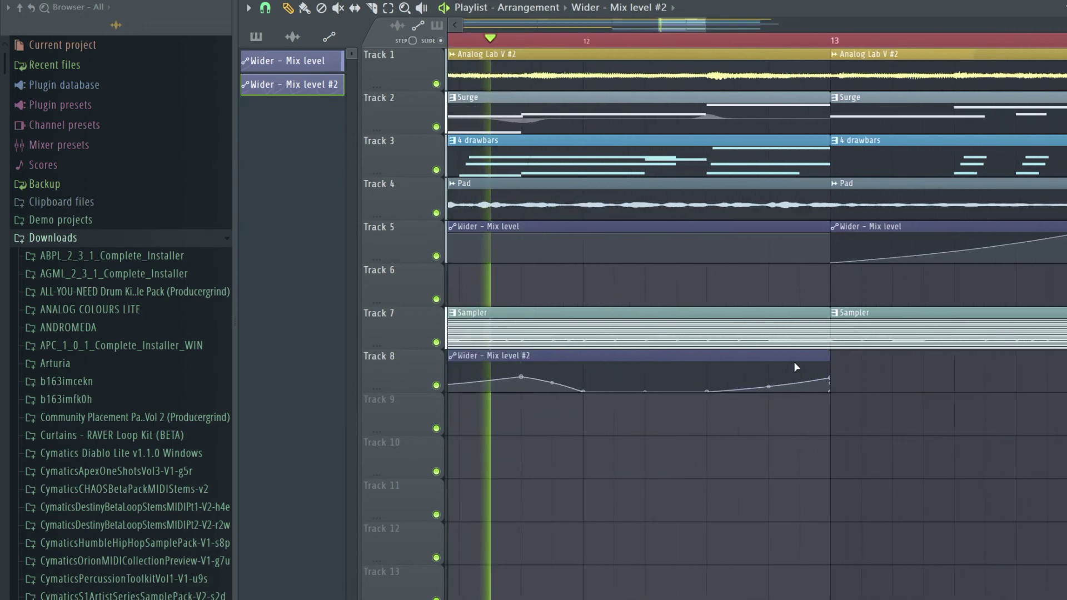
drag(867, 362, 827, 358)
scroll(810, 128, down, 5)
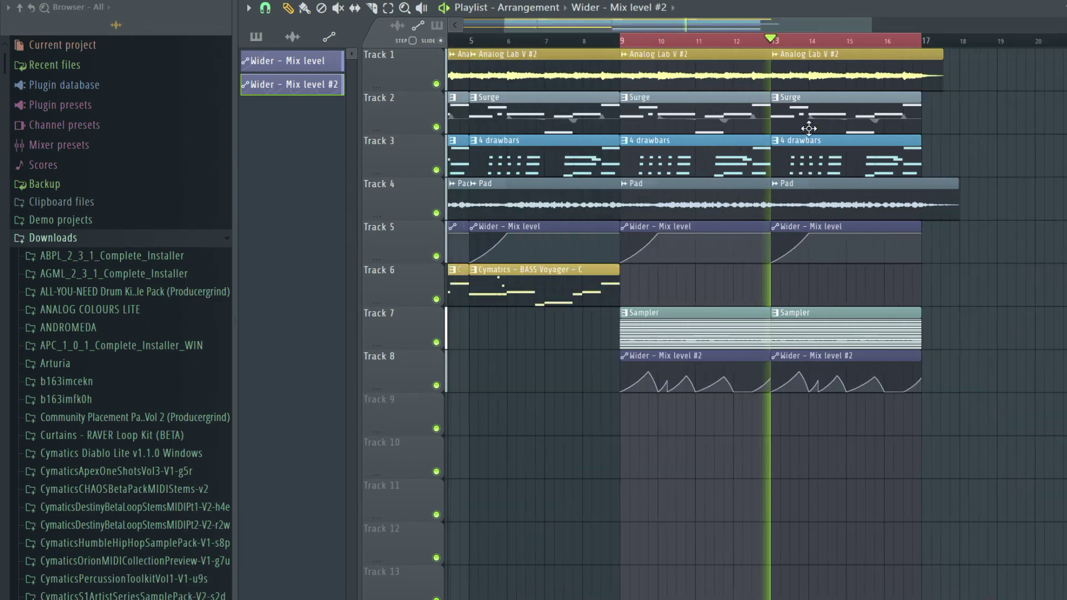
- Check the level of Insert 12 in the mixer during playback, and stop the song
key(F9)
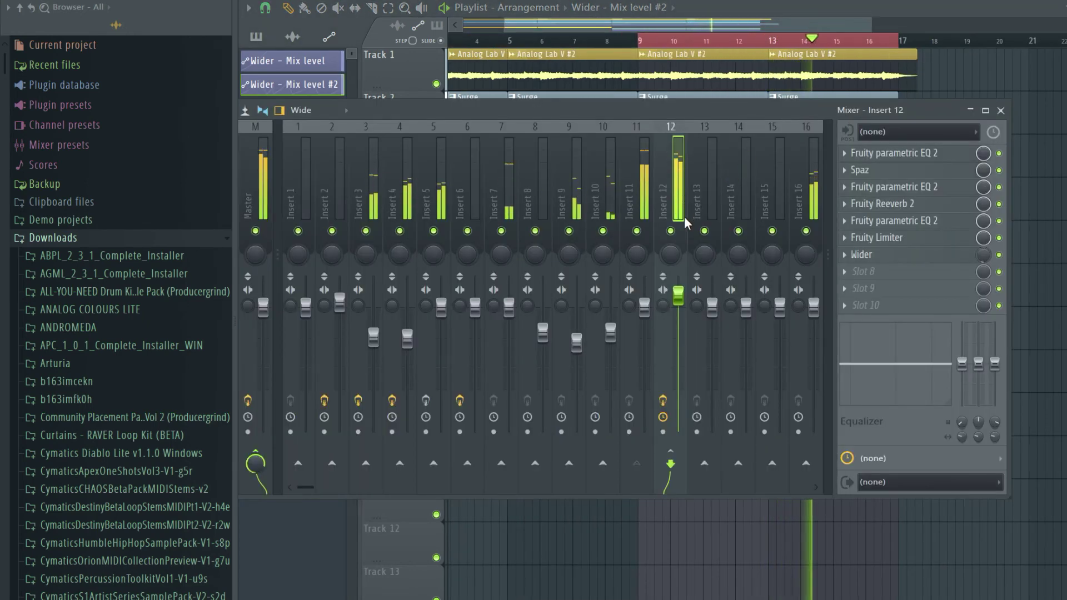
key(space)
key(F9)
scroll(804, 300, up, 2)
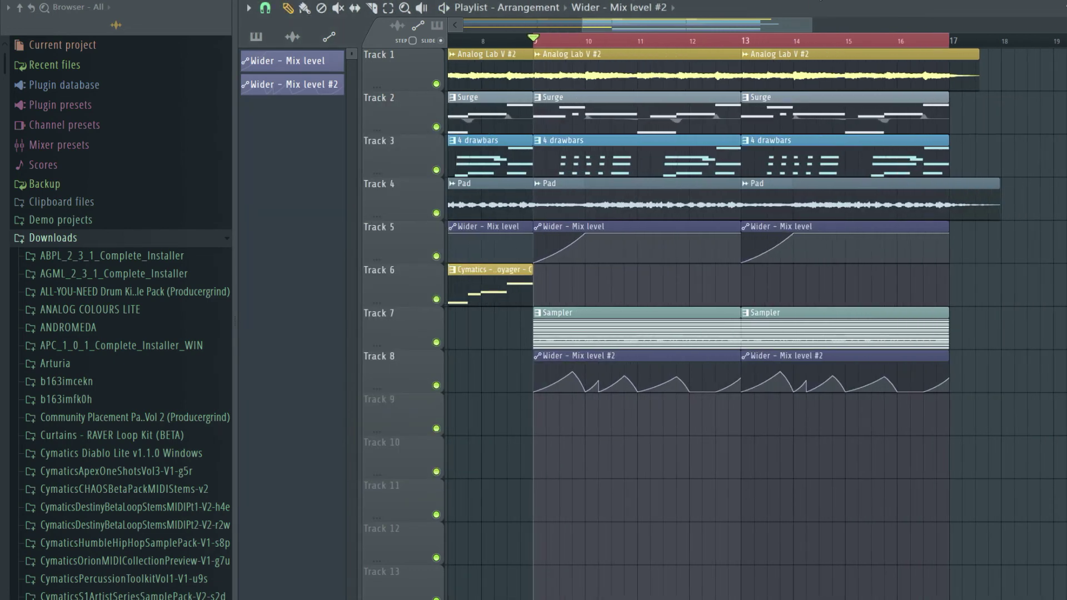
- Load Patcher in slot 8 of Insert 12 with two parallel Parametric EQ 2 and Wider chains, and reposition the upper Wider
key(F9)
click(884, 270)
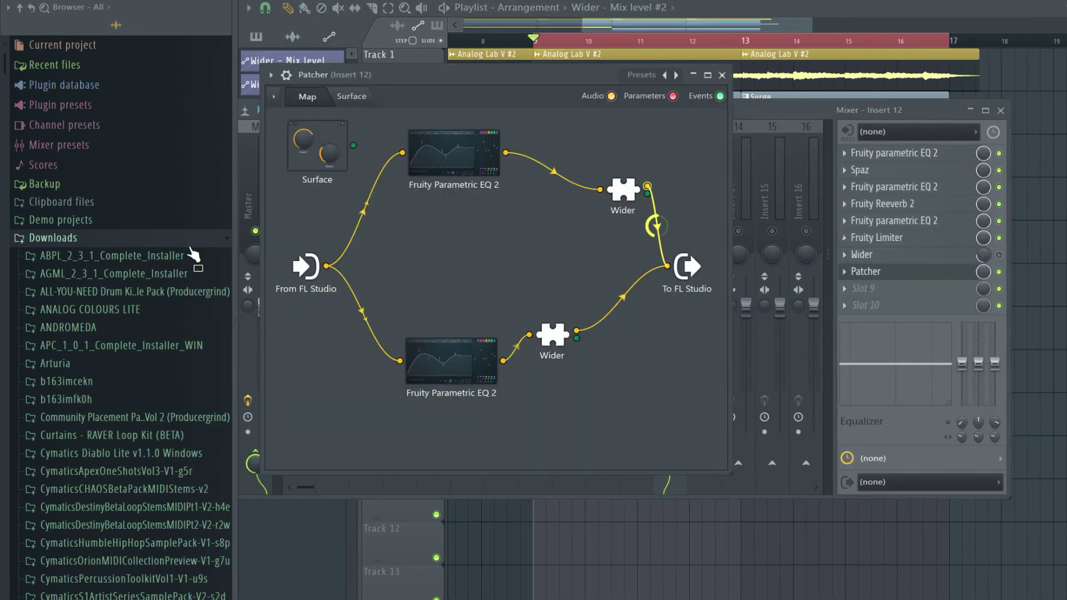
drag(645, 205, 608, 211)
- Inspect the Parametric EQ 2 curve and the Wider width of the upper Patcher chain
double_click(454, 153)
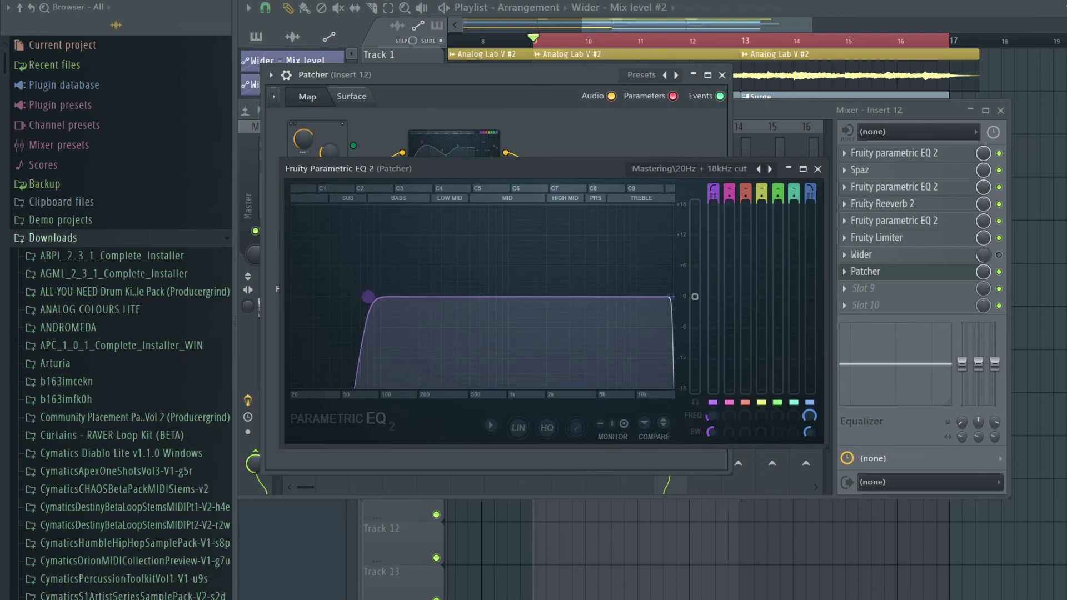
click(817, 169)
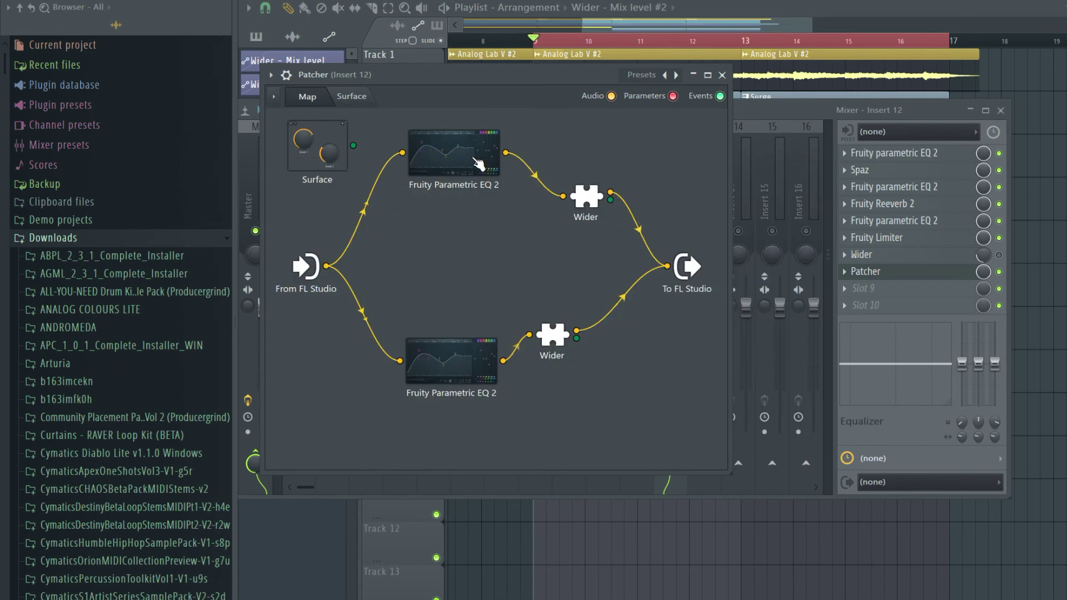
double_click(588, 197)
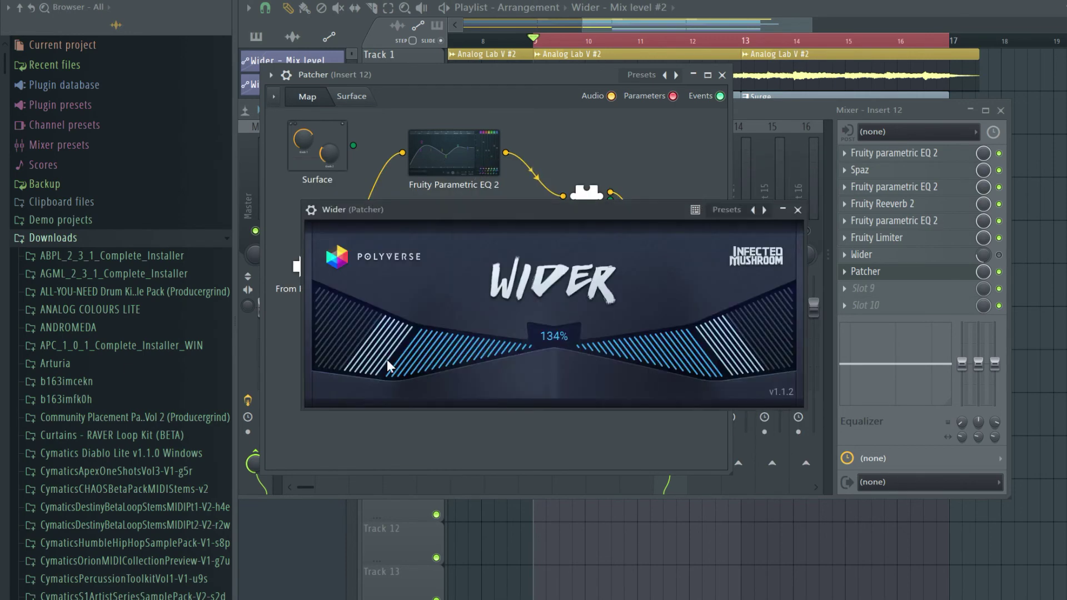
- Bring the low-pass cutoff of the lower Patcher chain's Parametric EQ 2 down to the sub-bass range and check its Wider
drag(425, 297, 355, 297)
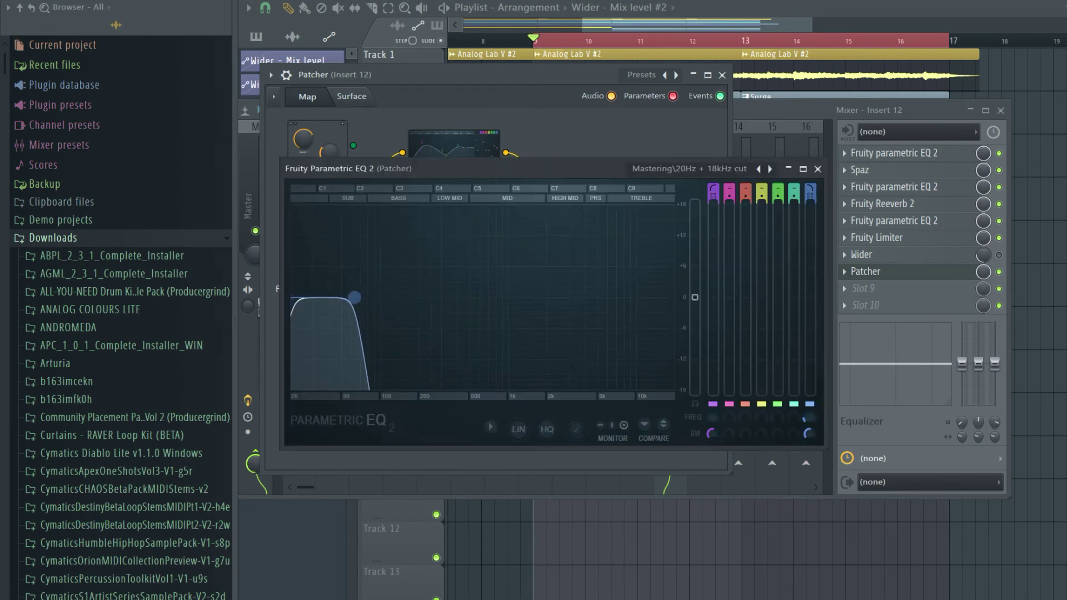
click(818, 169)
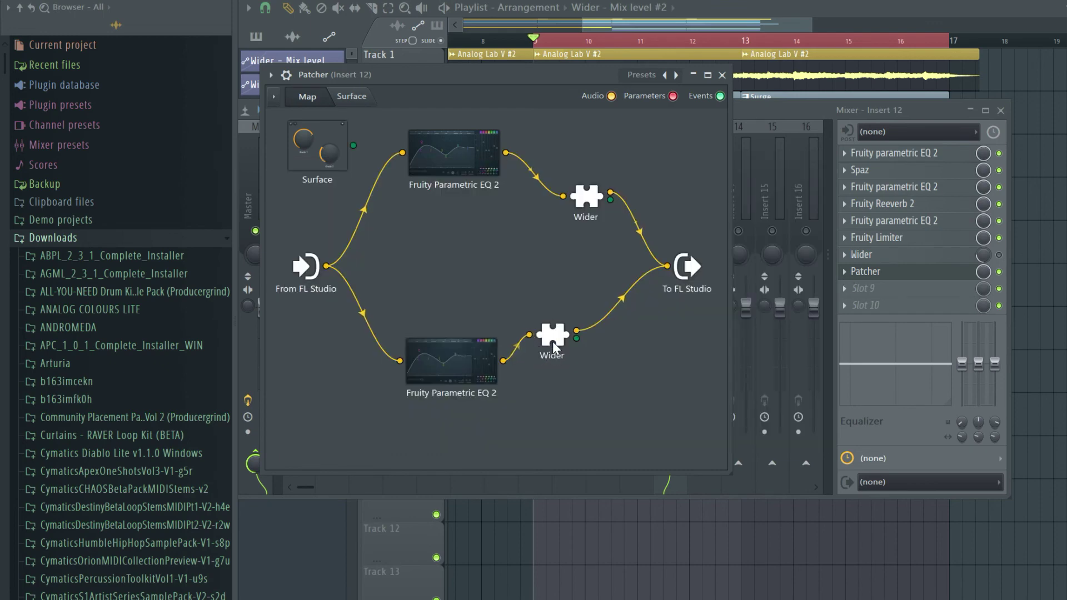
double_click(552, 342)
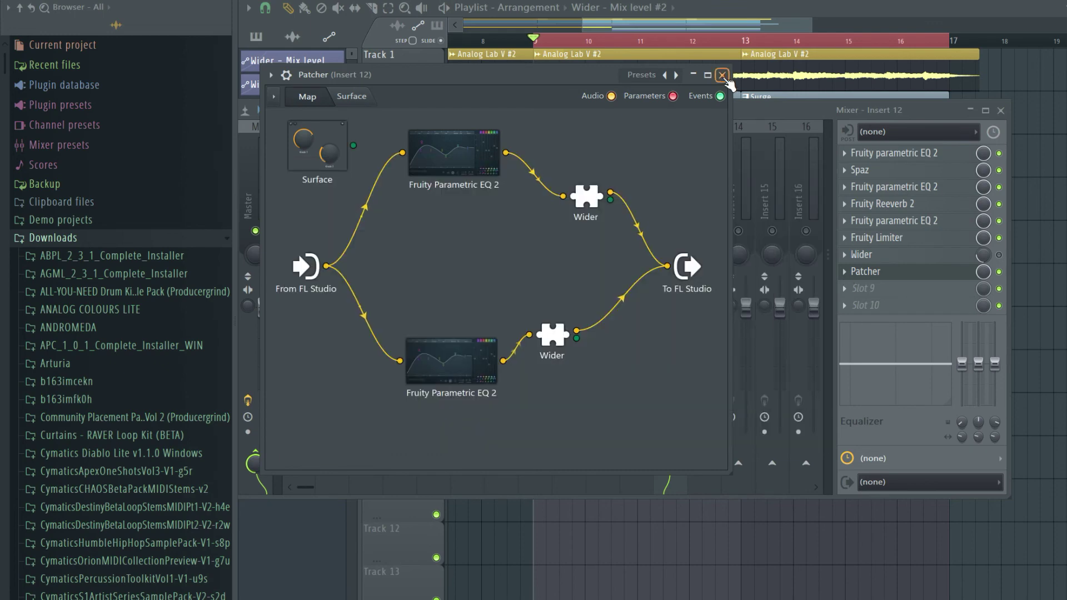
- Close Patcher and the mixer, and duplicate the Wider and Patcher mix level automation clips on Tracks 8 and 9 to bars 13–17
click(722, 75)
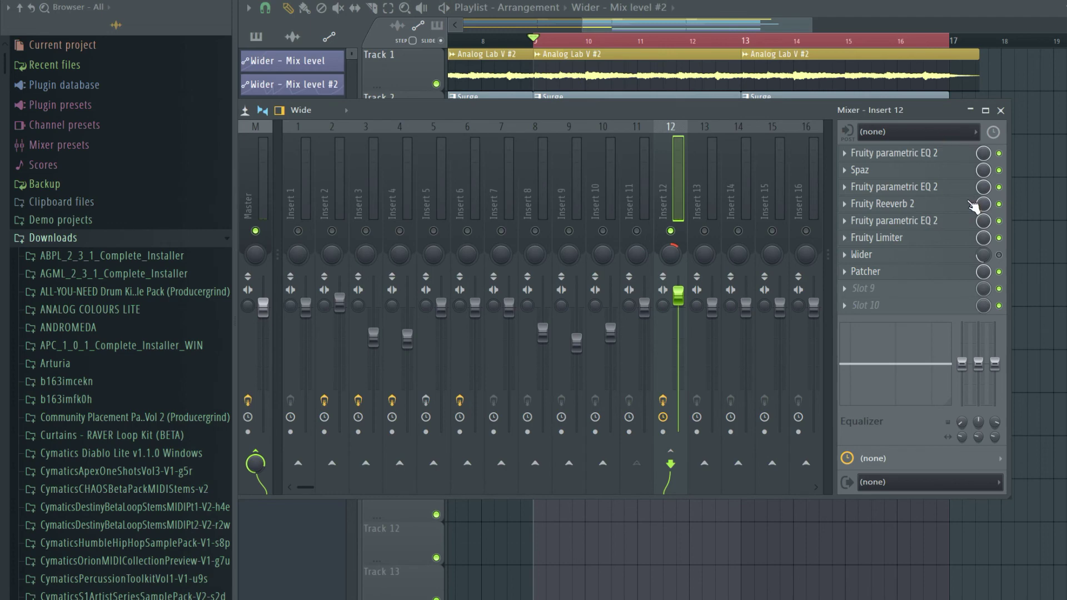
click(1002, 111)
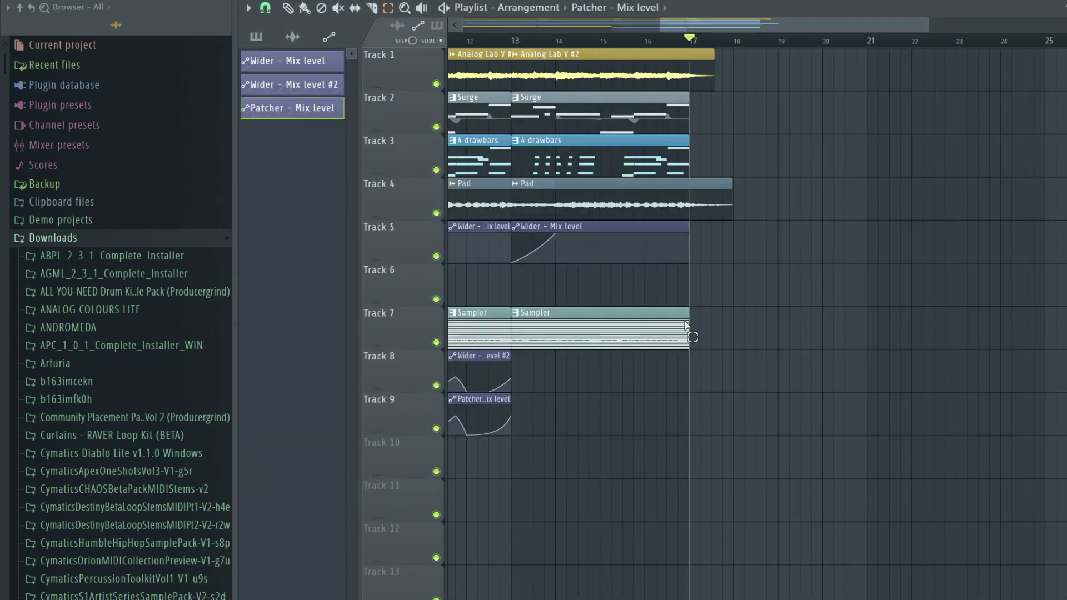
scroll(636, 383, down, 2)
scroll(619, 389, up, 3)
drag(625, 388, 414, 472)
drag(488, 474, 489, 473)
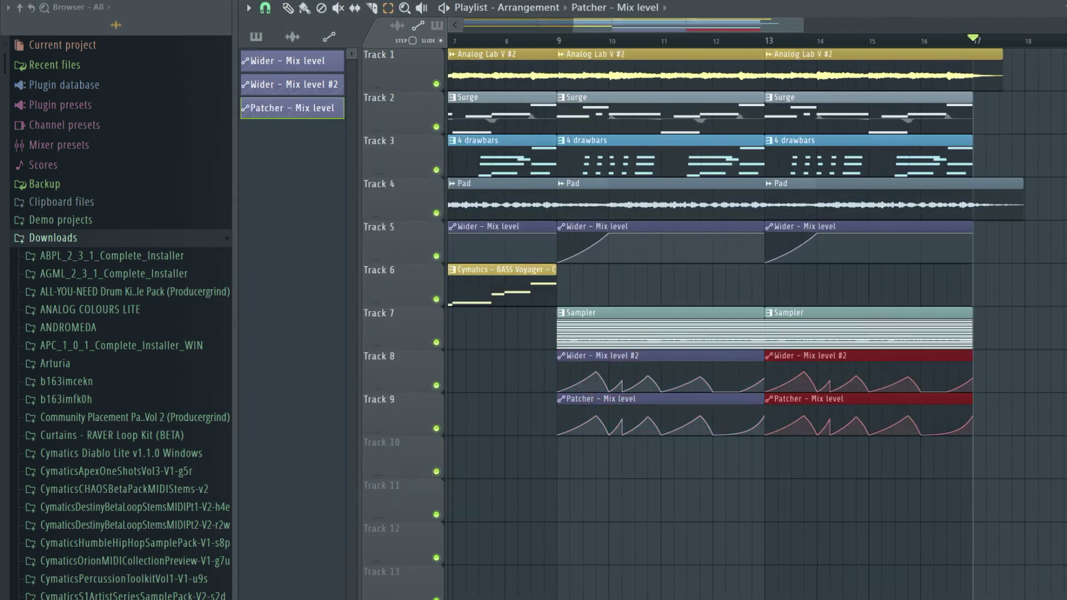
- Unsolo Insert 12 in the mixer and play the arrangement with all tracks audible
key(F9)
right_click(670, 232)
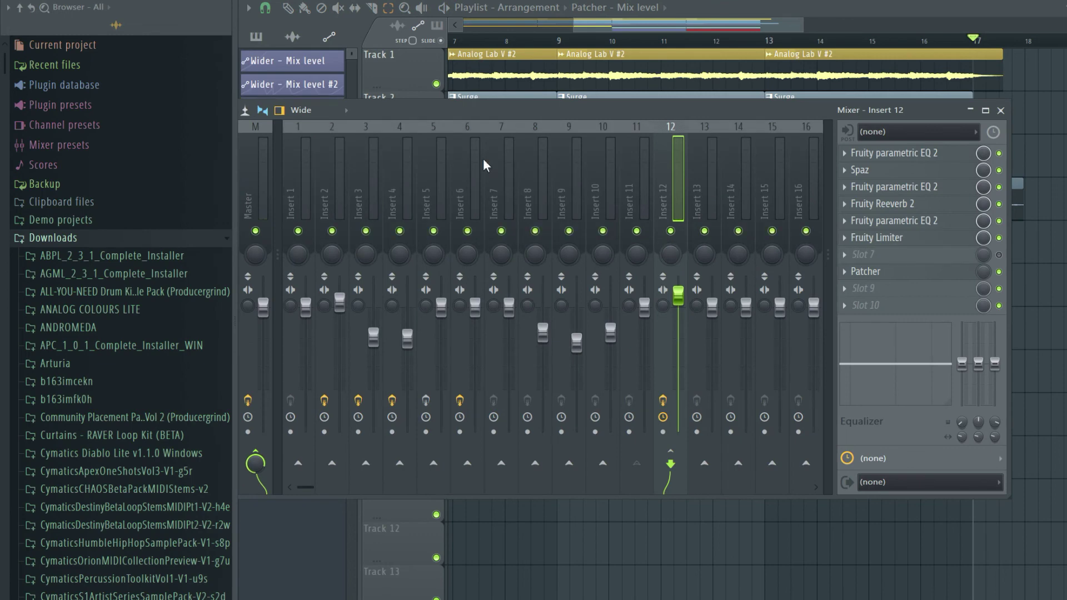
key(F9)
key(space)
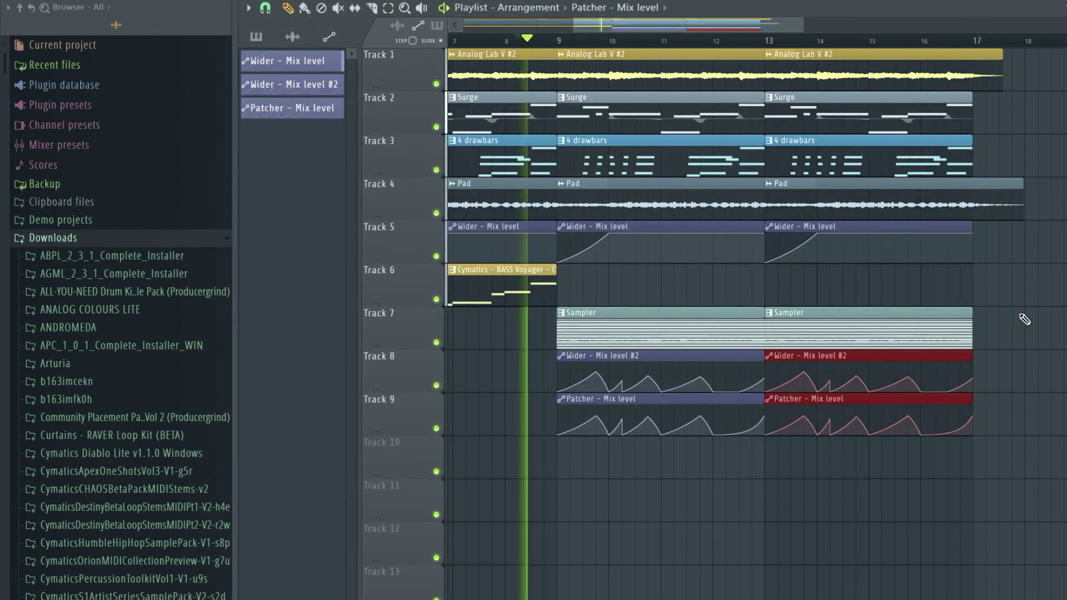
ctrl+click(1027, 320)
scroll(840, 445, down, 3)
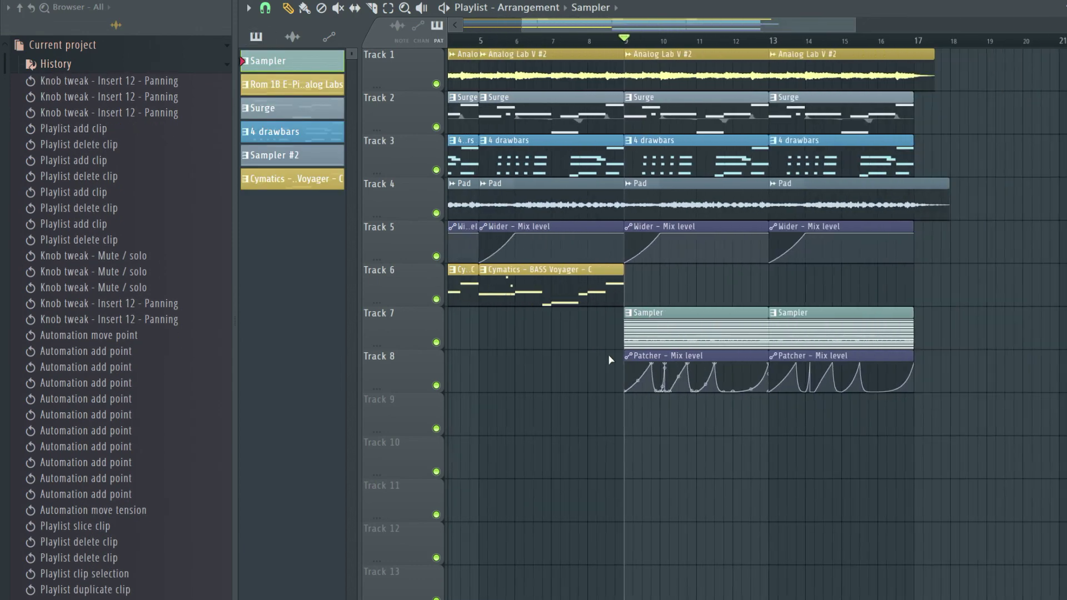
- Collapse the History and Current project folders in the browser and bring the whole arrangement into view
click(223, 63)
click(224, 46)
scroll(657, 307, down, 3)
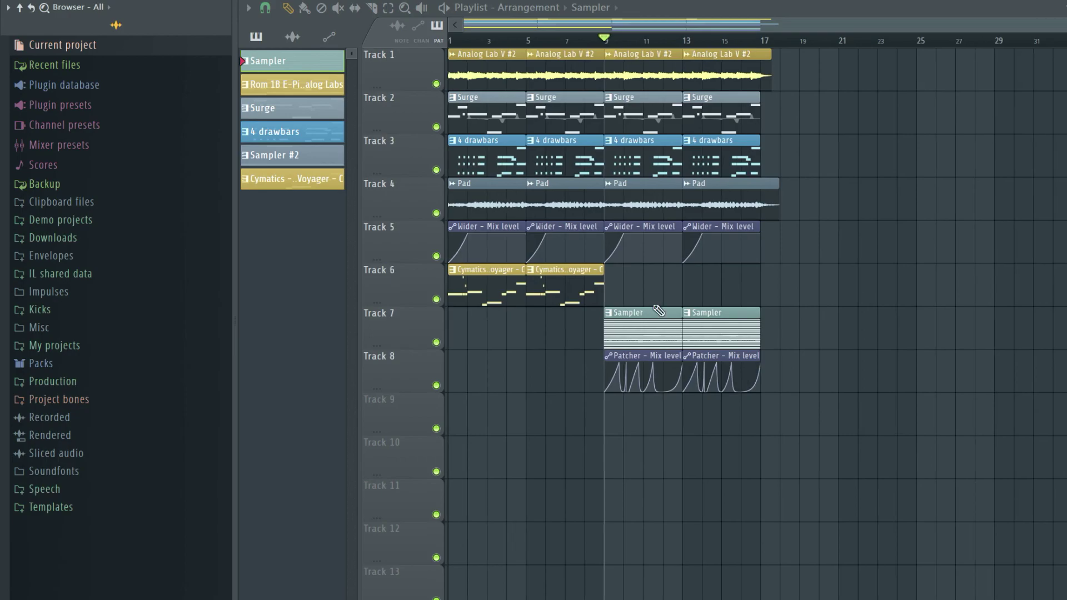